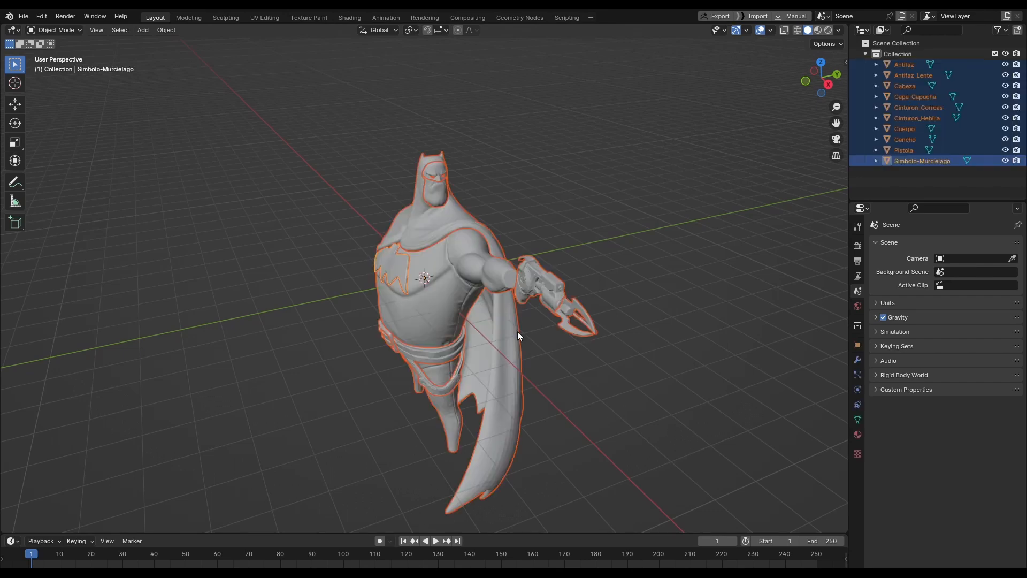
From the front view, group the mask, mask lens, head and hooded cape objects in a new collection named 00_Cabeza
{"action": "key", "text": "KP_1"}
{"action": "right_click", "coordinate": [430, 299]}
{"action": "left_click", "coordinate": [430, 298]}
{"action": "left_click", "coordinate": [625, 262]}
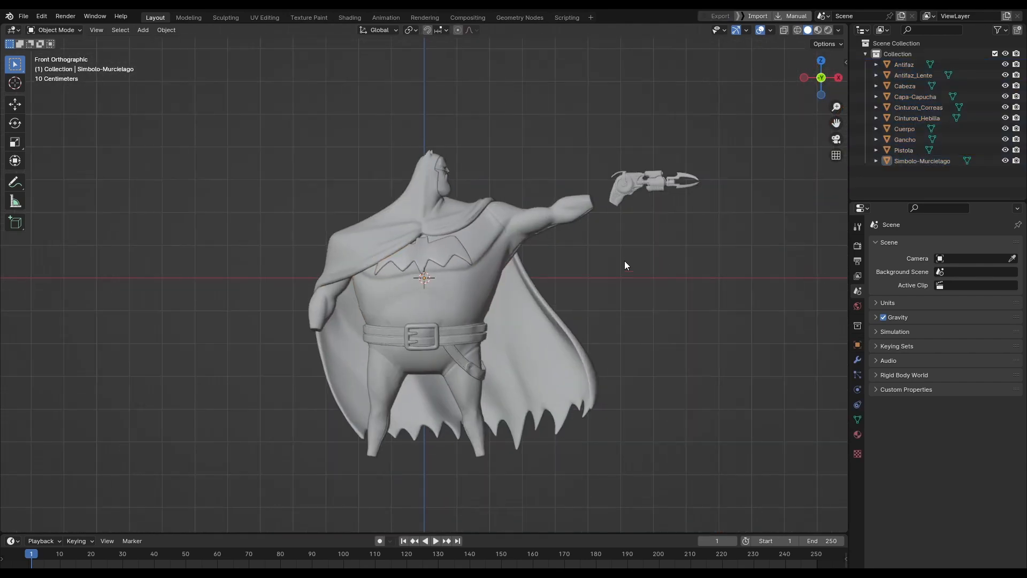
{"action": "left_click", "coordinate": [23, 17]}
{"action": "middle_click_drag", "start_coordinate": [692, 332], "coordinate": [675, 312], "text": "shift"}
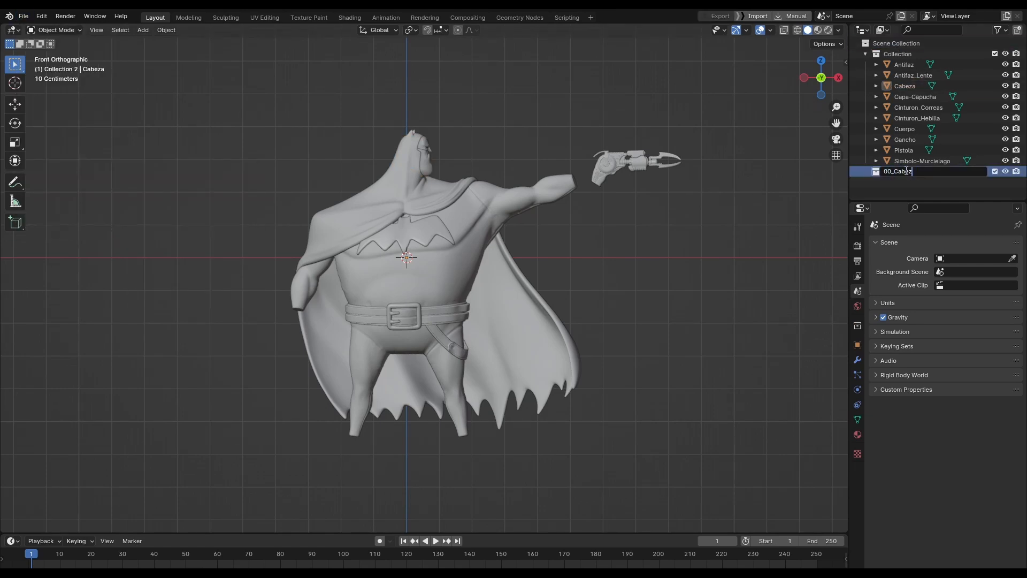
{"action": "left_click", "coordinate": [904, 65]}
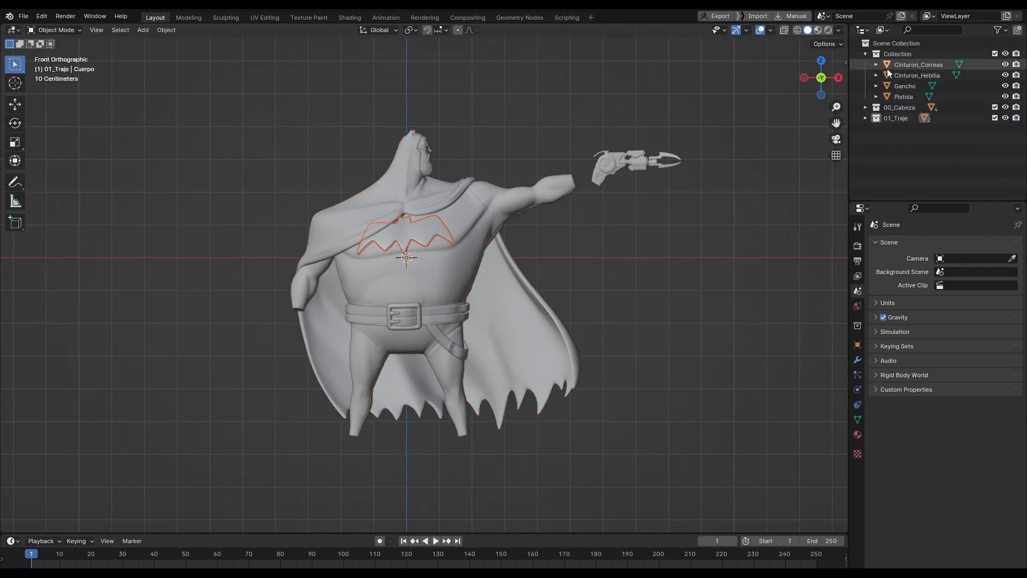
Name the belt collection 02_Cinturon and the pistol-and-hook collection 03_Pistola-Gancho
{"action": "double_click", "coordinate": [905, 128]}
{"action": "type", "text": "02_Cinturon"}
{"action": "key", "text": "Return"}
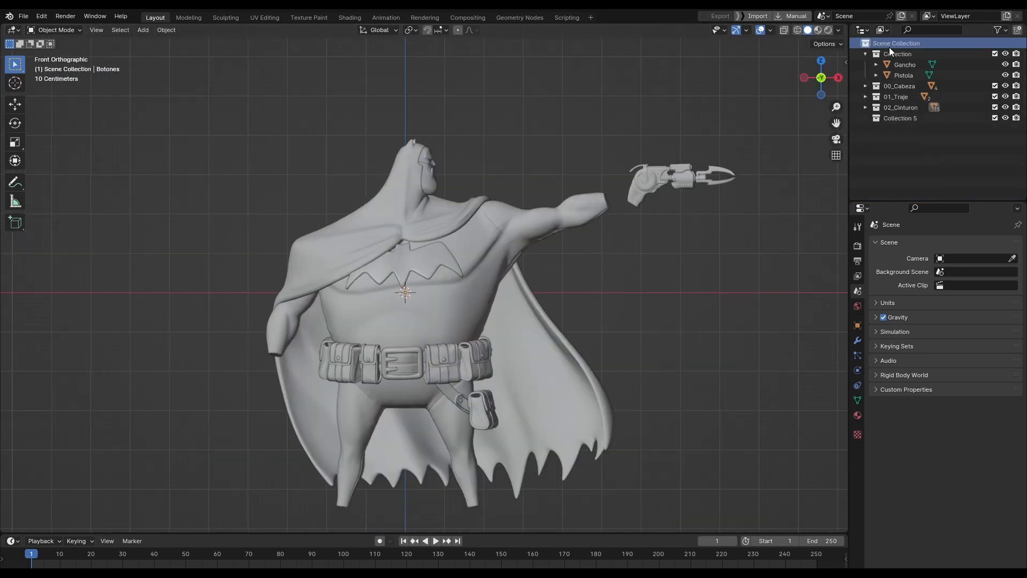
{"action": "double_click", "coordinate": [900, 118]}
{"action": "type", "text": "Pistola-Gancho"}
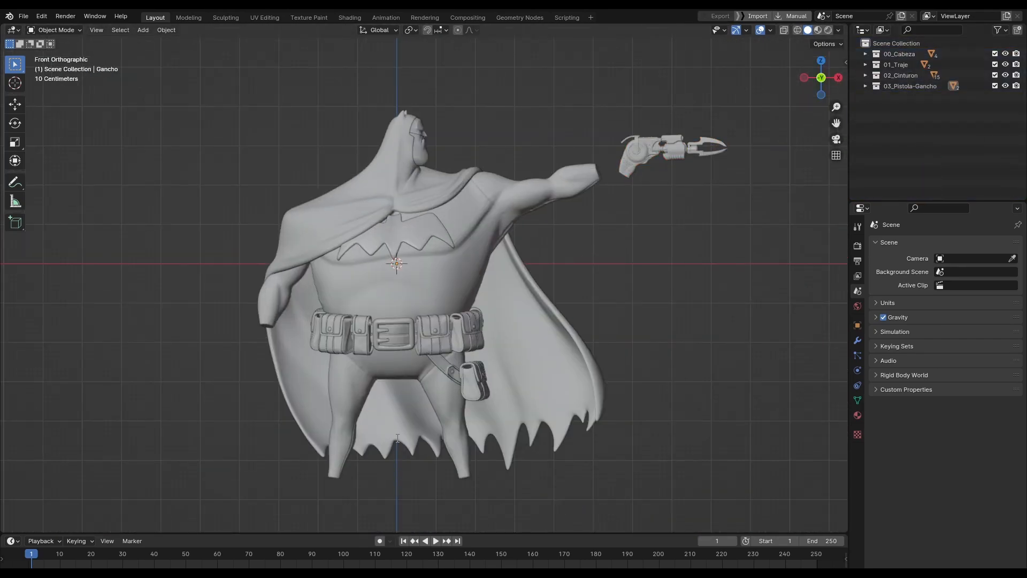
Add the gloves and boots to the 01_Traje collection
{"action": "middle_click_drag", "start_coordinate": [599, 447], "coordinate": [585, 438], "text": "shift"}
{"action": "left_click", "coordinate": [896, 64]}
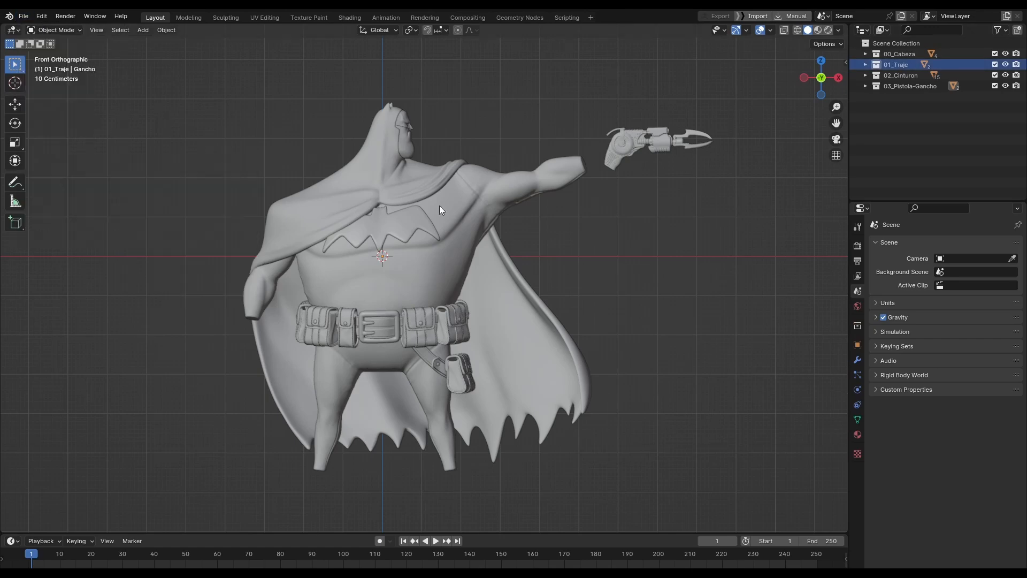
{"action": "key", "text": "alt+h"}
{"action": "right_click", "coordinate": [626, 301]}
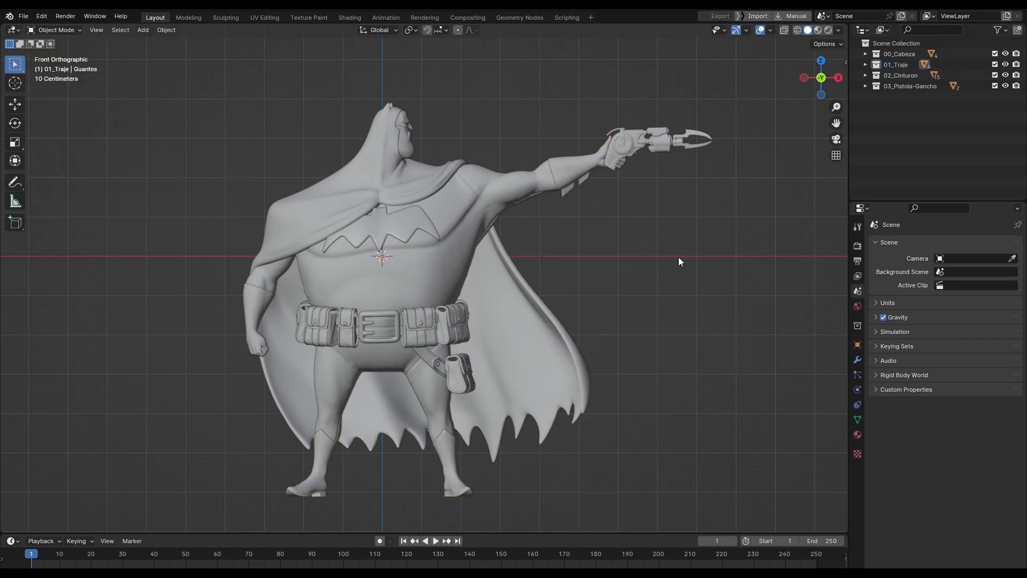
Examine the assembled character from the front, up close at the belt pouches and at an angle, and check the viewport shading and overlay options
{"action": "scroll", "coordinate": [679, 257], "scroll_direction": "up", "scroll_amount": 6}
{"action": "scroll", "coordinate": [686, 249], "scroll_direction": "down", "scroll_amount": 5}
{"action": "middle_click_drag", "start_coordinate": [643, 284], "coordinate": [662, 249], "text": "shift"}
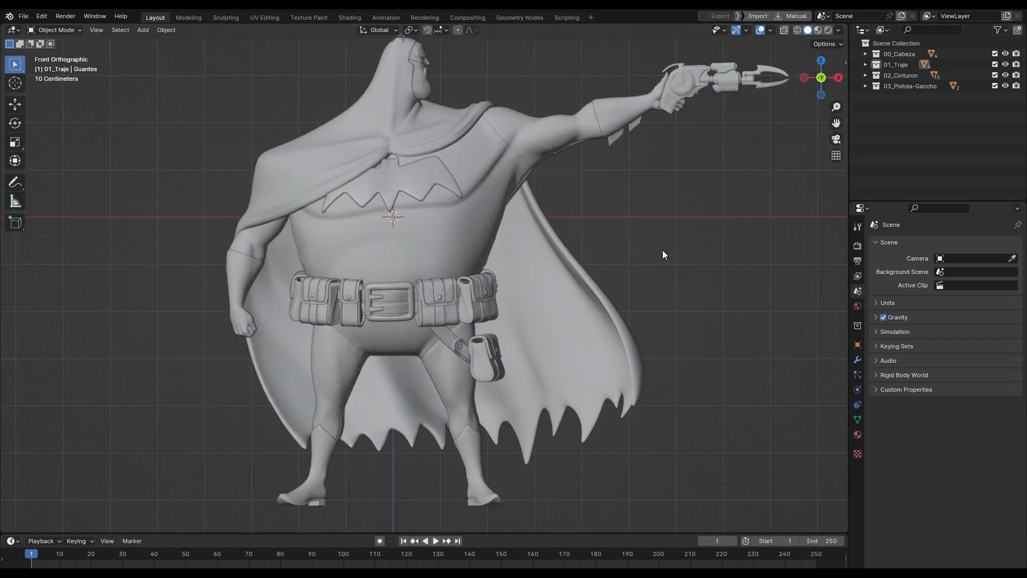
{"action": "scroll", "coordinate": [506, 138], "scroll_direction": "up", "scroll_amount": 4}
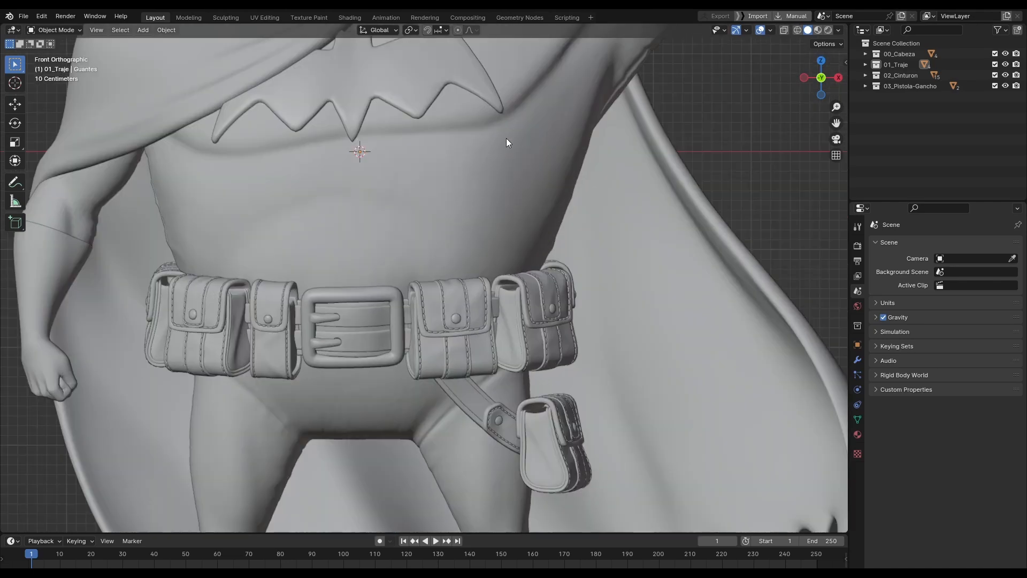
{"action": "scroll", "coordinate": [683, 313], "scroll_direction": "down", "scroll_amount": 7}
{"action": "middle_click_drag", "start_coordinate": [682, 313], "coordinate": [736, 50]}
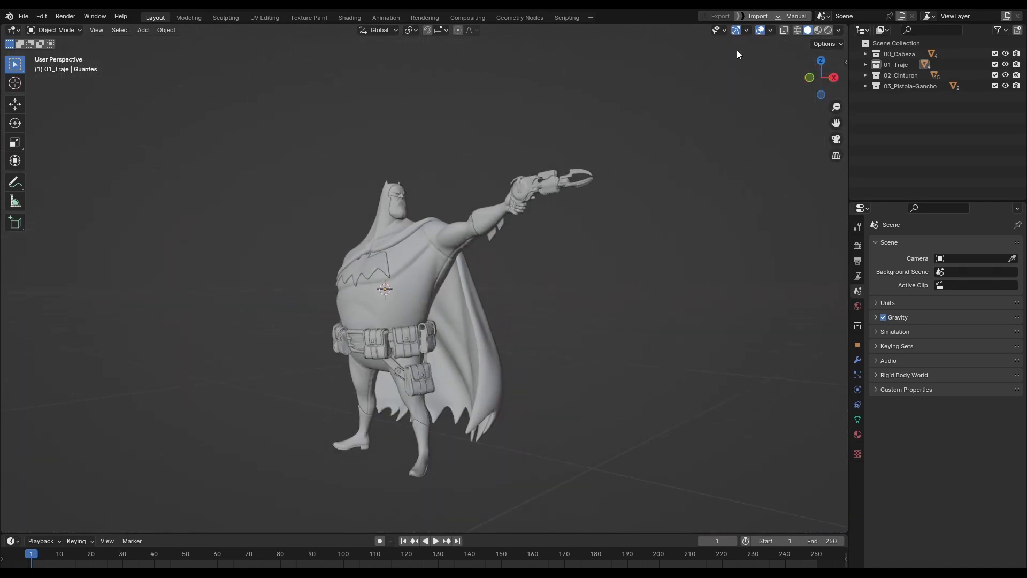
{"action": "left_click", "coordinate": [838, 29]}
{"action": "left_click", "coordinate": [770, 30]}
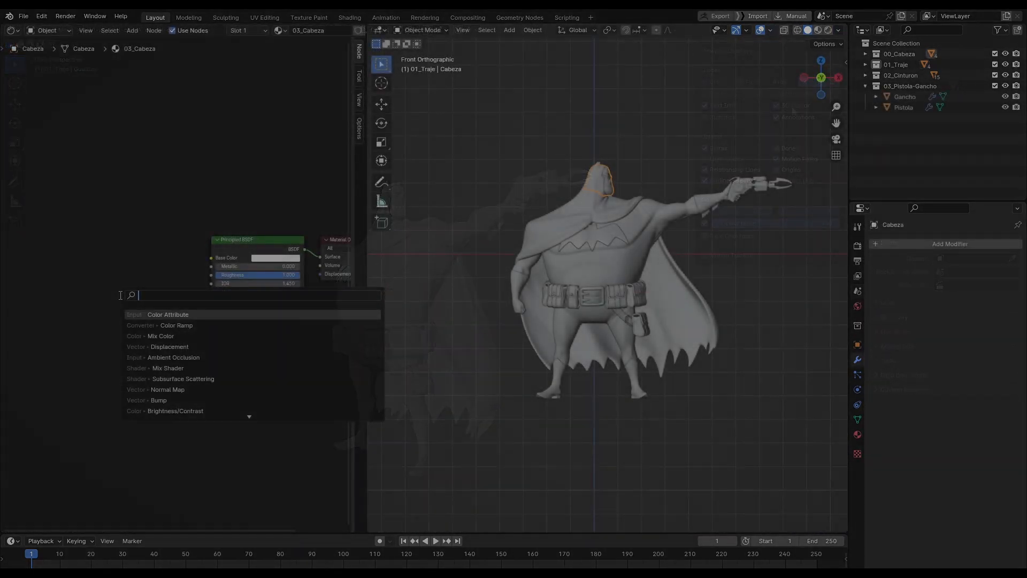
Add an Image Texture node and a Color Ramp node to the head's 03_Cabeza material, one above the other
{"action": "type", "text": "image"}
{"action": "key", "text": "Return"}
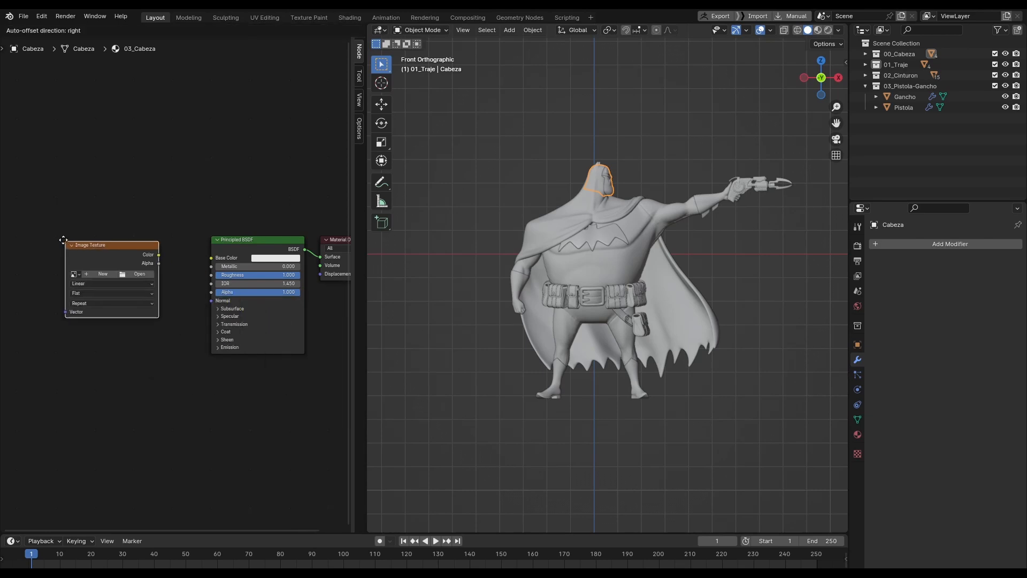
{"action": "left_click", "coordinate": [27, 221]}
{"action": "key", "text": "shift+a"}
{"action": "type", "text": "c"}
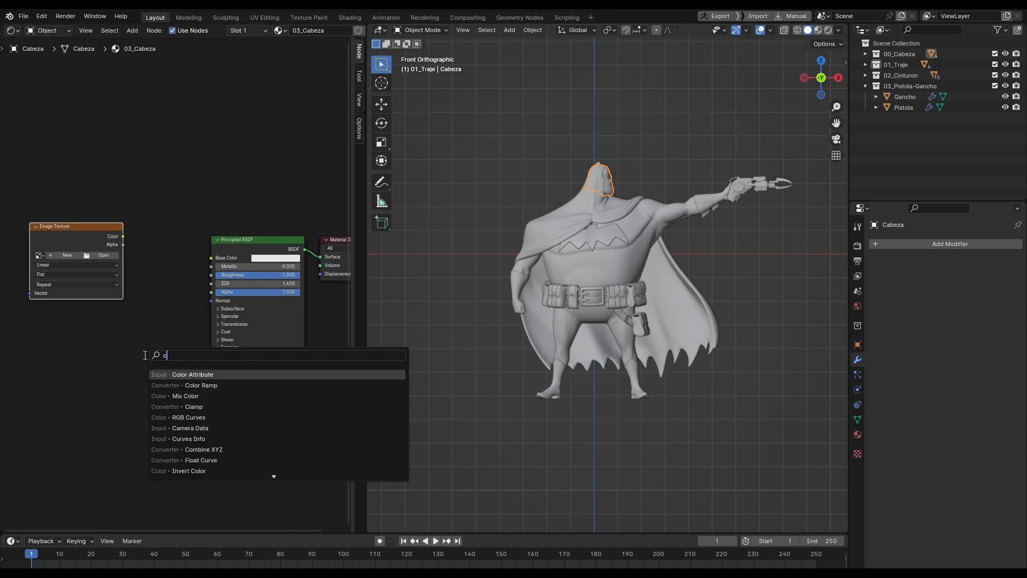
{"action": "type", "text": "ol"}
{"action": "left_click", "coordinate": [202, 386]}
{"action": "left_click", "coordinate": [27, 336]}
Add a Mix Color node with the Overlay blend mode and move it with the two other new nodes above the Principled BSDF
{"action": "key", "text": "shift+a"}
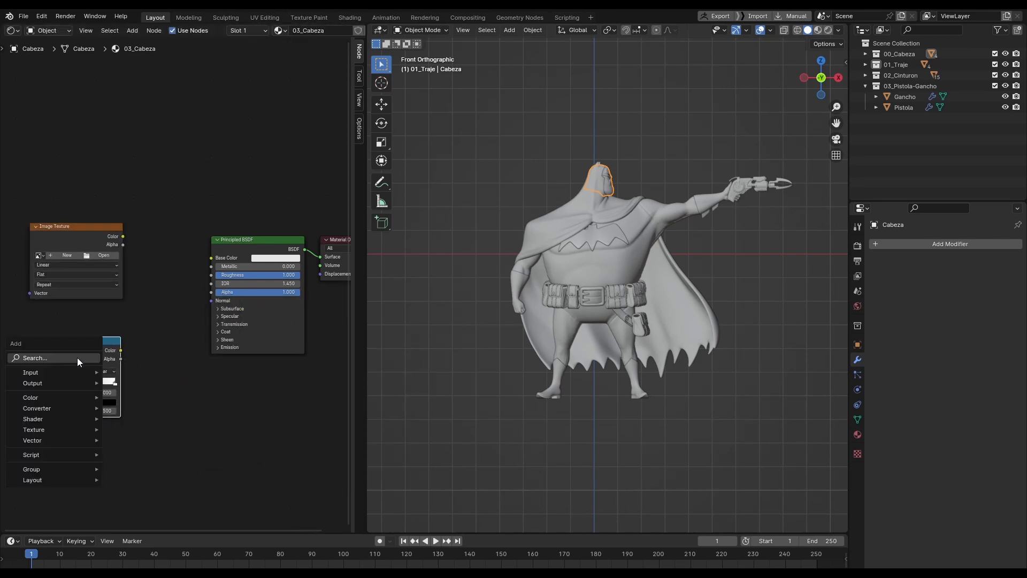
{"action": "type", "text": "mix"}
{"action": "key", "text": "Return"}
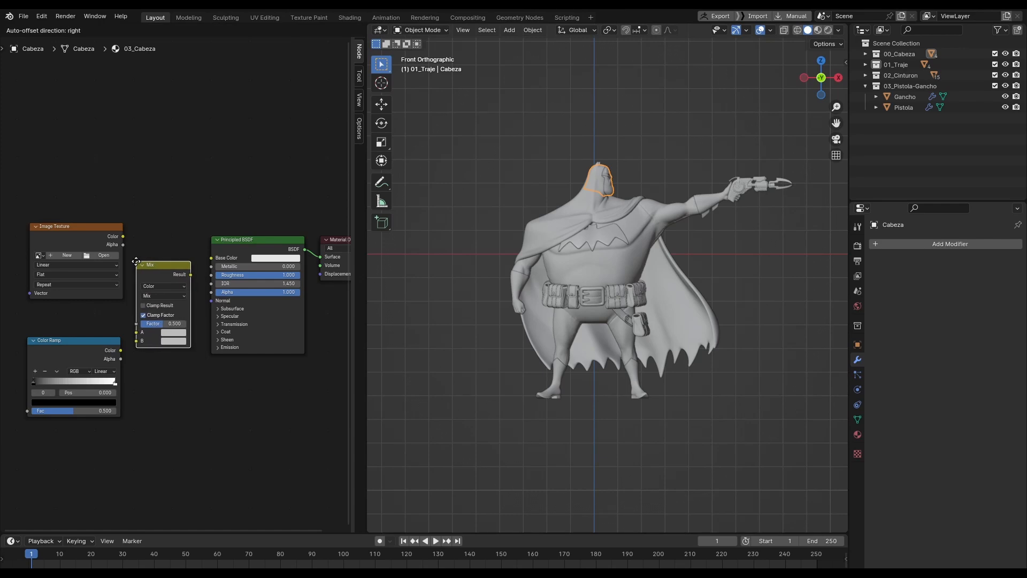
{"action": "left_click", "coordinate": [136, 261]}
{"action": "left_click", "coordinate": [169, 296]}
{"action": "left_click", "coordinate": [162, 394]}
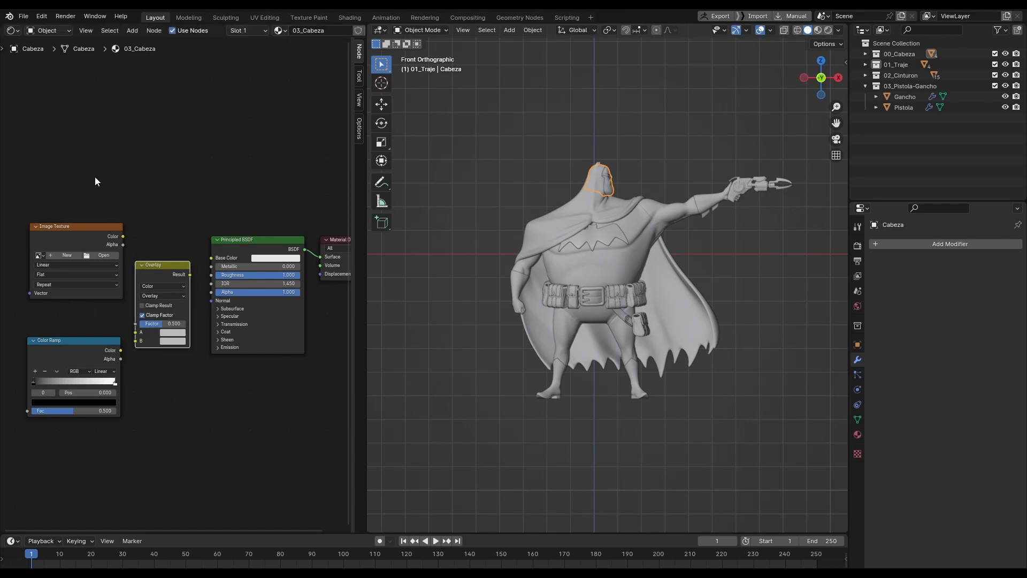
{"action": "left_click_drag", "start_coordinate": [50, 163], "coordinate": [184, 452]}
{"action": "left_click_drag", "start_coordinate": [152, 275], "coordinate": [145, 170]}
{"action": "left_click", "coordinate": [65, 109]}
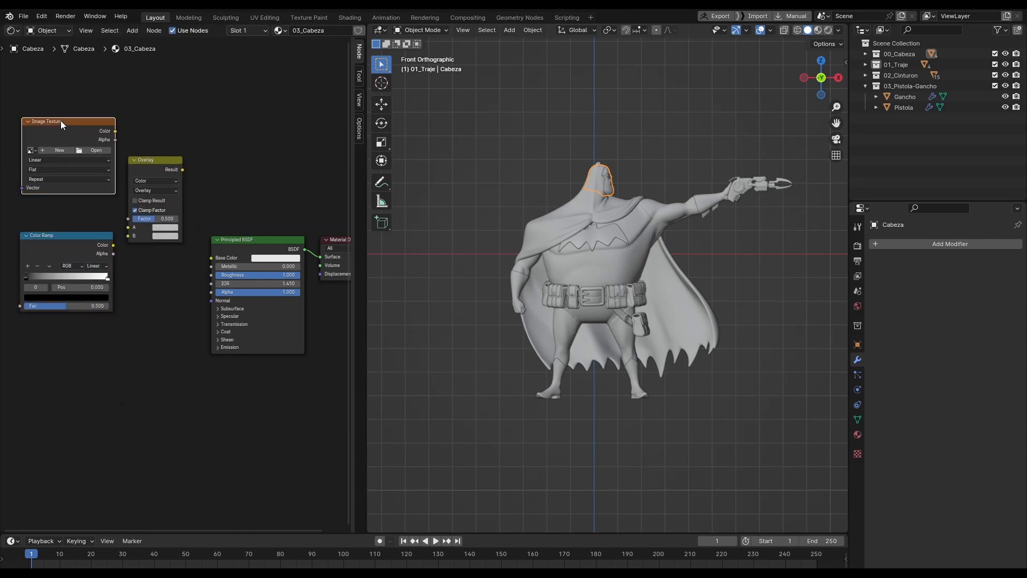
Add a second Image Texture node and align it below the Color Ramp node
{"action": "left_click", "coordinate": [110, 370]}
{"action": "key", "text": "shift+a"}
{"action": "type", "text": "im"}
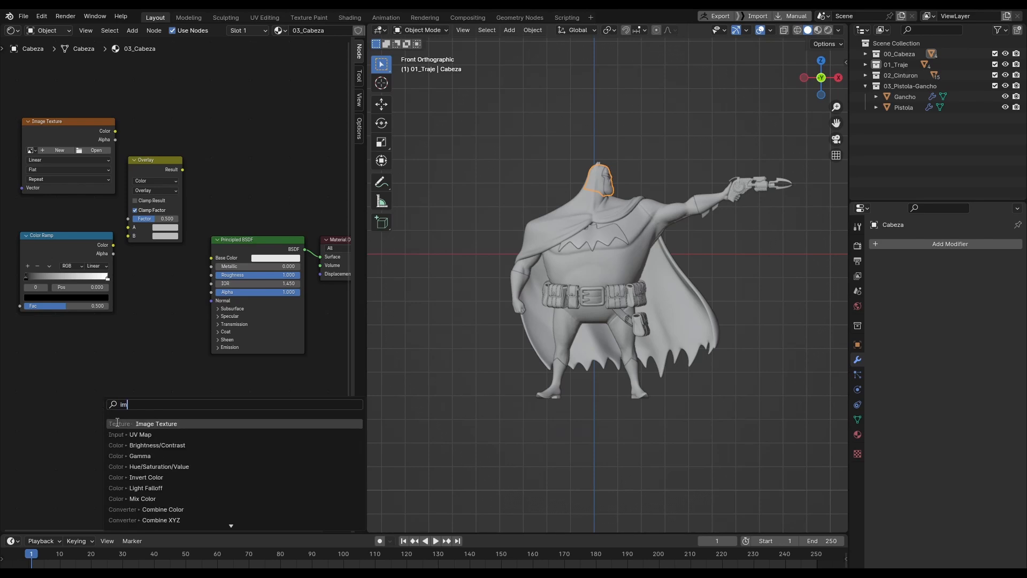
{"action": "left_click", "coordinate": [117, 423]}
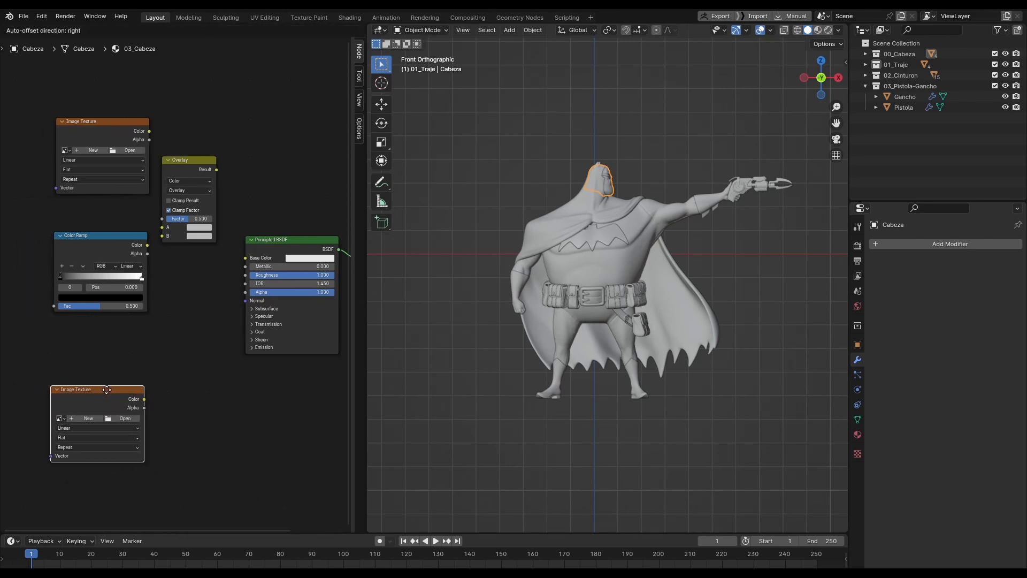
{"action": "left_click", "coordinate": [106, 389]}
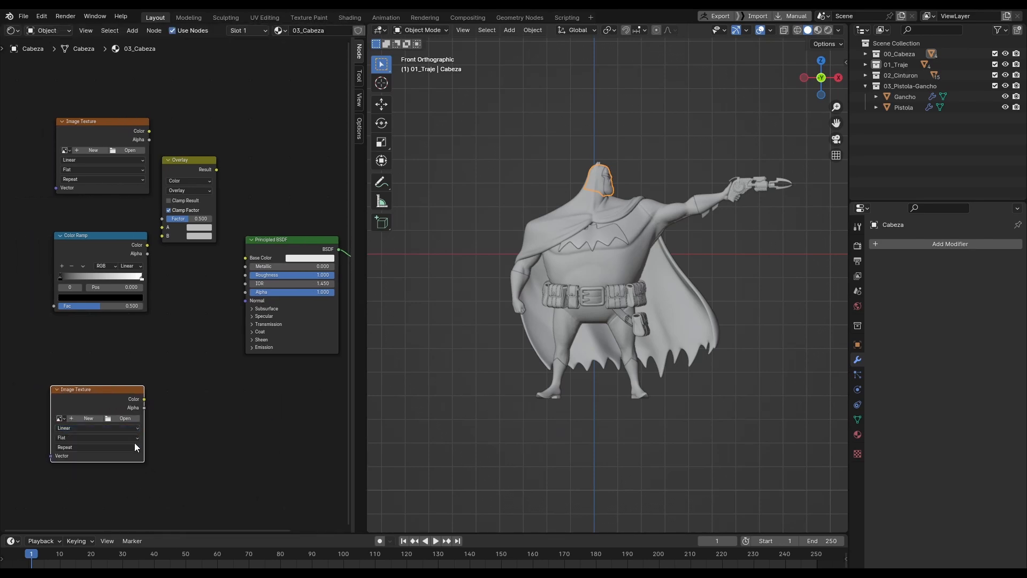
{"action": "left_click_drag", "start_coordinate": [118, 387], "coordinate": [121, 383]}
Add a Normal Map node fed by the second Image Texture's color and link its output to the Principled BSDF's Normal
{"action": "key", "text": "shift+a"}
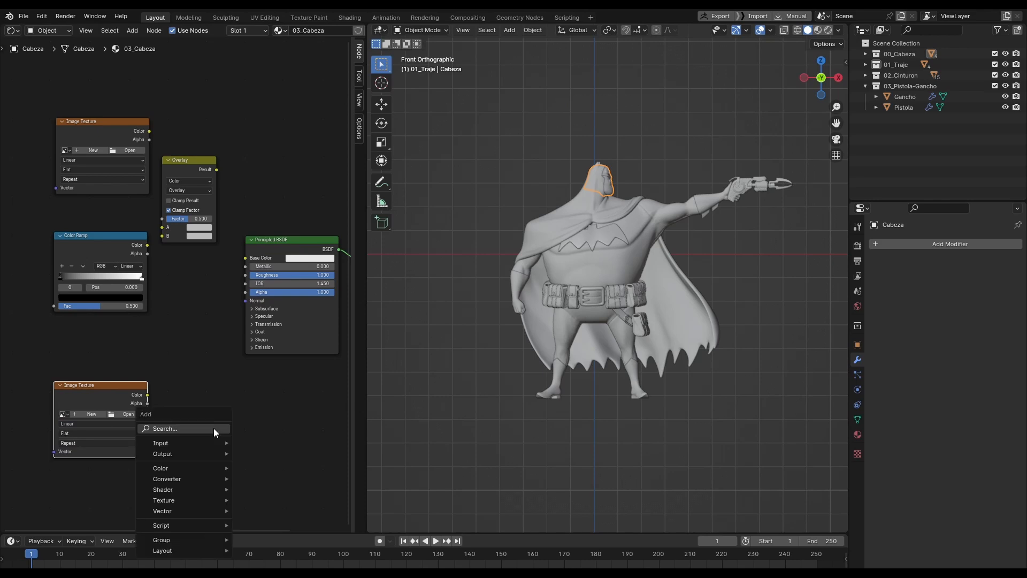
{"action": "left_click", "coordinate": [213, 428]}
{"action": "type", "text": "normal"}
{"action": "key", "text": "Return"}
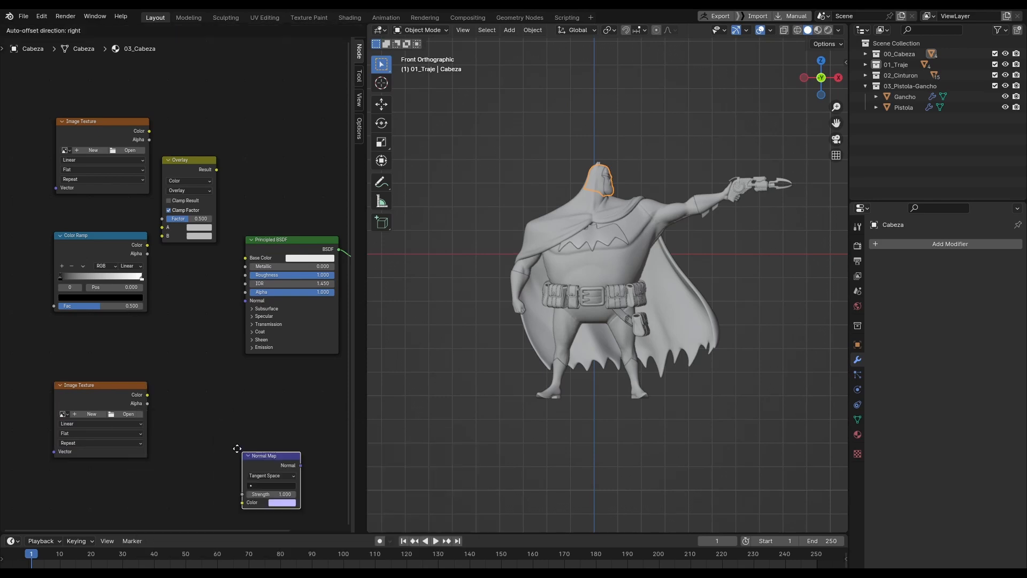
{"action": "left_click", "coordinate": [162, 380]}
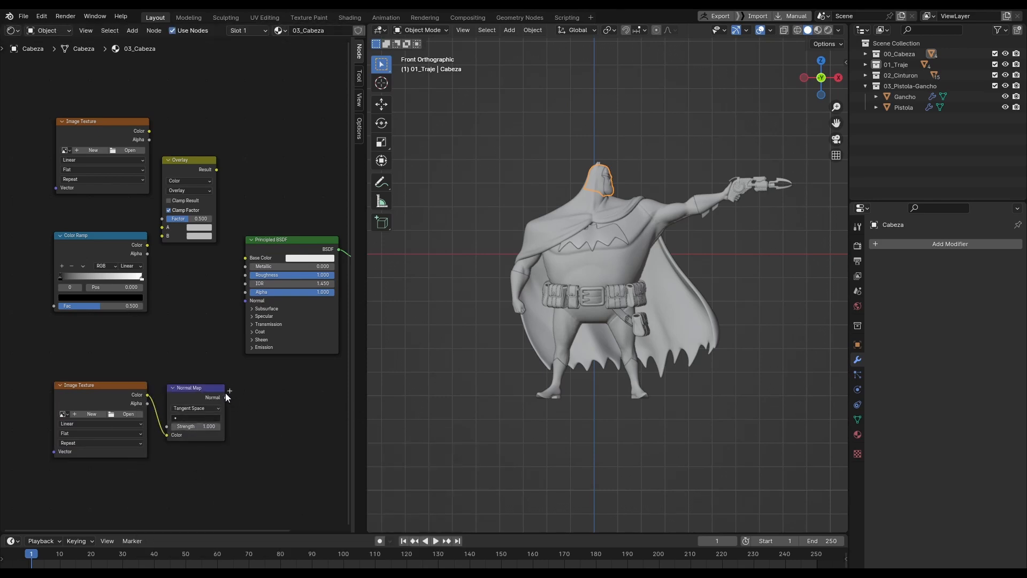
{"action": "left_click_drag", "start_coordinate": [226, 394], "coordinate": [245, 300]}
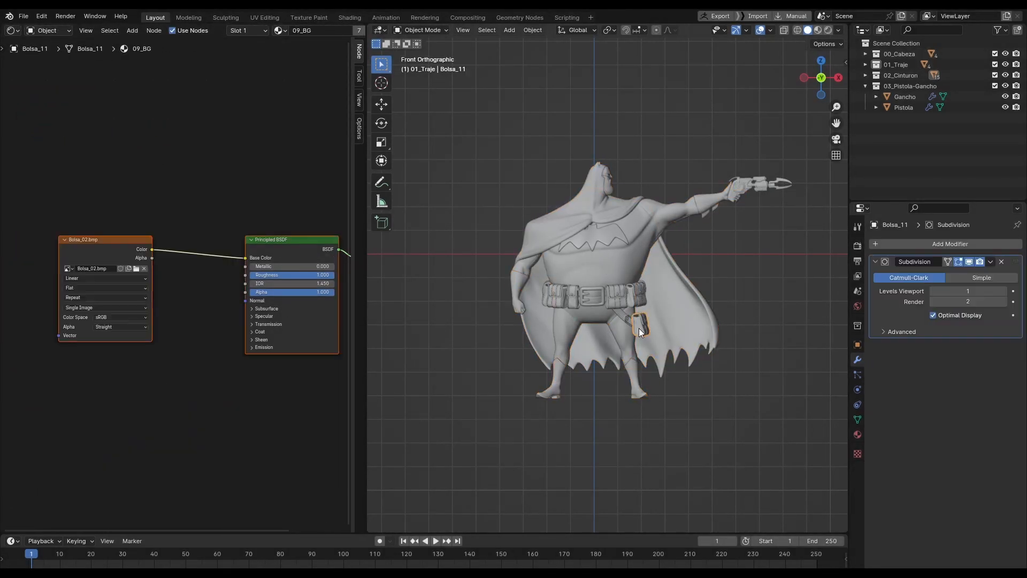
Delete the second Image Texture and Normal Map nodes from the 11_Pistola material and move the remaining color nodes beside the Principled BSDF
{"action": "left_click_drag", "start_coordinate": [115, 143], "coordinate": [173, 285]}
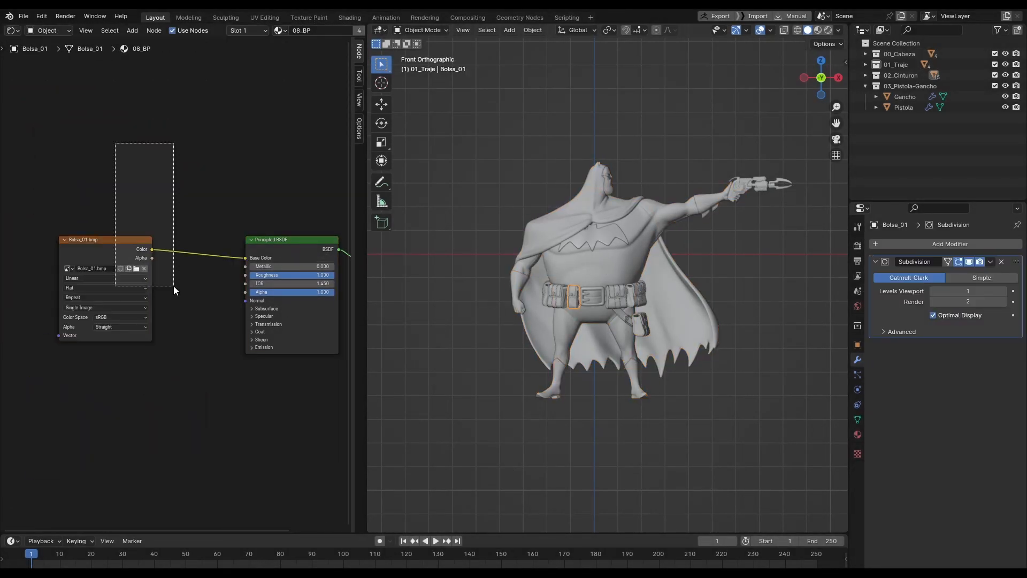
{"action": "left_click_drag", "start_coordinate": [231, 482], "coordinate": [28, 381]}
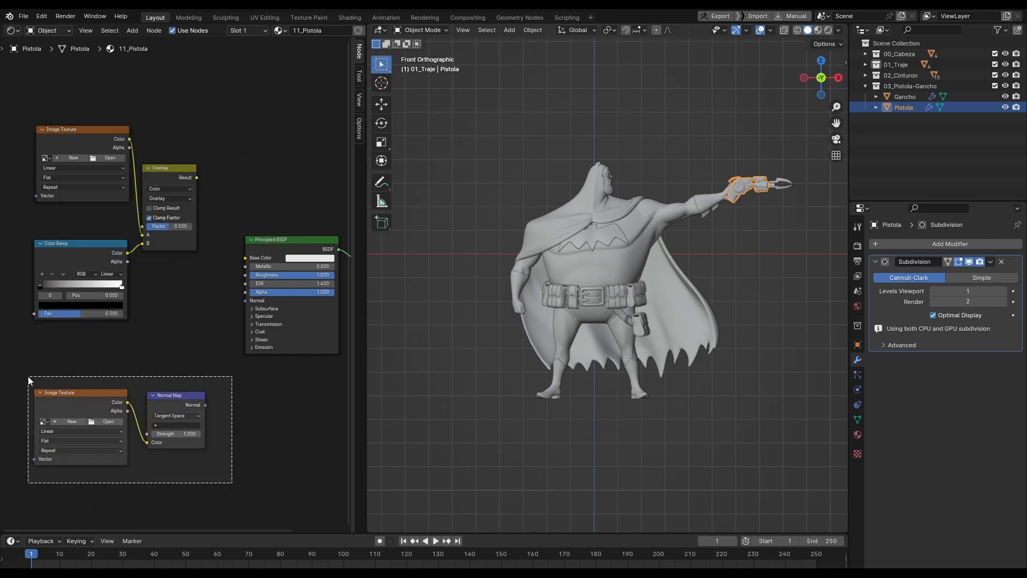
{"action": "key", "text": "x"}
{"action": "left_click_drag", "start_coordinate": [100, 129], "coordinate": [110, 173]}
{"action": "key", "text": "g"}
{"action": "left_click", "coordinate": [159, 193]}
{"action": "left_click", "coordinate": [159, 193]}
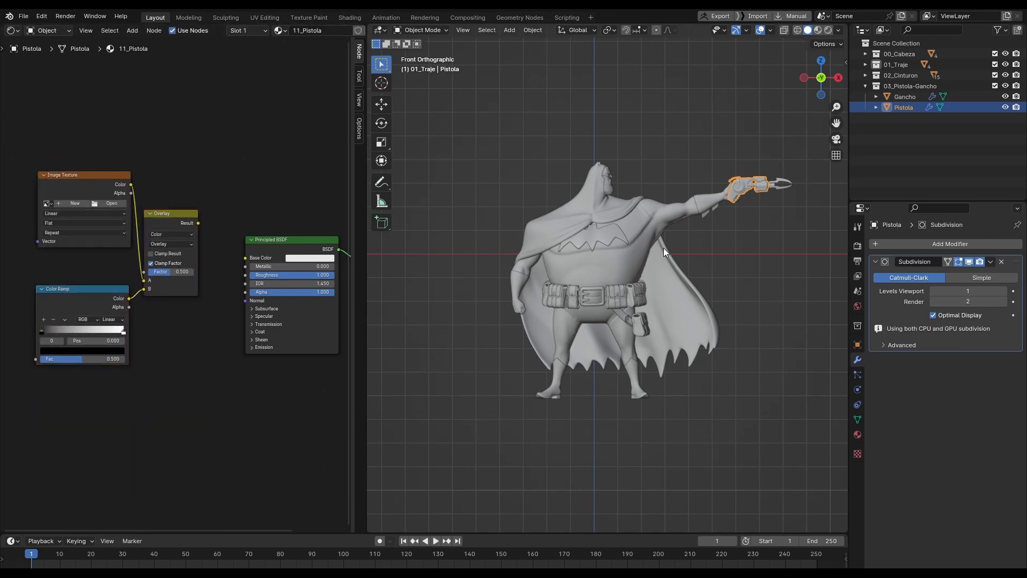
Inspect the character's head and mask up close in Material Preview shading
{"action": "left_click", "coordinate": [740, 223]}
{"action": "scroll", "coordinate": [612, 230], "scroll_direction": "up", "scroll_amount": 4}
{"action": "middle_click_drag", "start_coordinate": [612, 231], "coordinate": [634, 289], "text": "shift"}
{"action": "scroll", "coordinate": [634, 289], "scroll_direction": "up", "scroll_amount": 3}
{"action": "middle_click_drag", "start_coordinate": [653, 156], "coordinate": [672, 259], "text": "shift"}
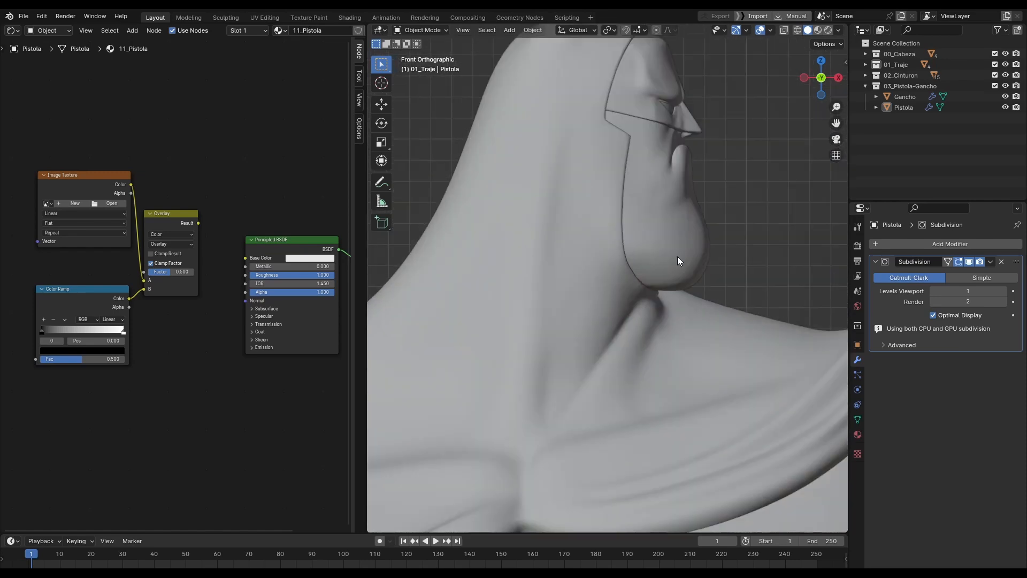
{"action": "scroll", "coordinate": [672, 259], "scroll_direction": "up", "scroll_amount": 2}
{"action": "left_click", "coordinate": [819, 30]}
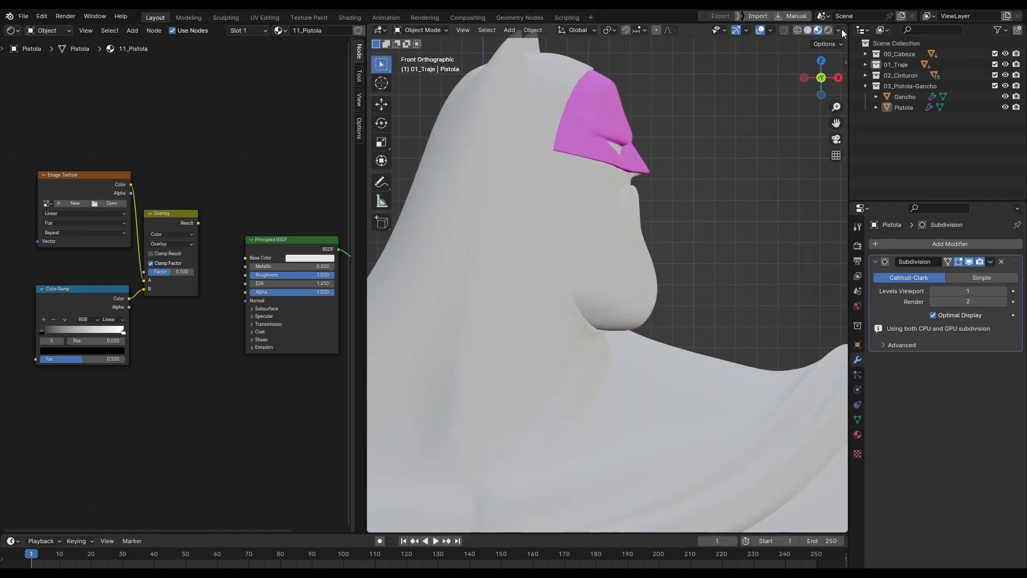
Replace the mask's existing texture node in the 01_Antifaz material with the copied color and normal map nodes, placed beside the Principled BSDF
{"action": "left_click", "coordinate": [608, 125]}
{"action": "left_click_drag", "start_coordinate": [66, 164], "coordinate": [153, 390]}
{"action": "key", "text": "x"}
{"action": "key", "text": "ctrl+v"}
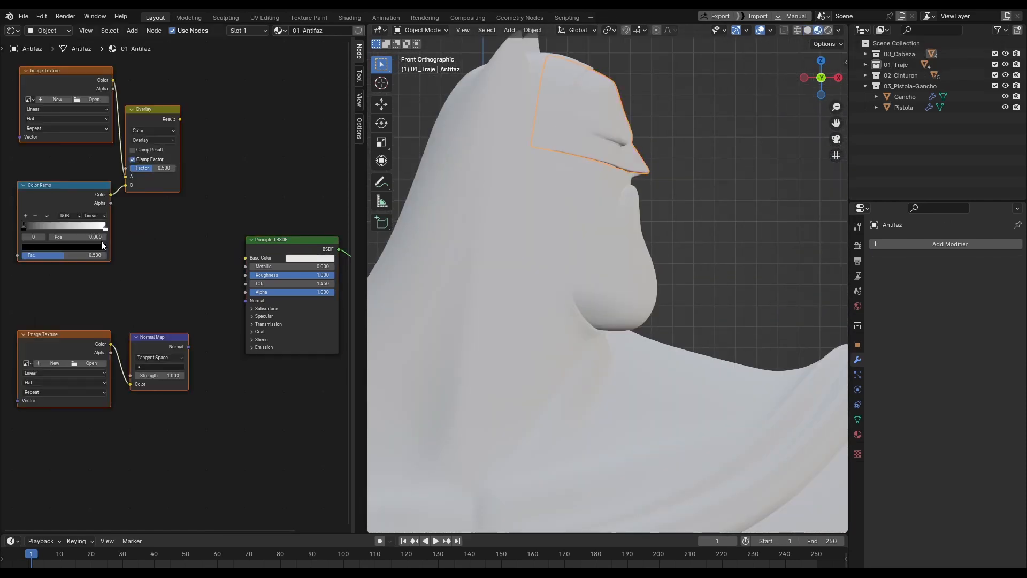
{"action": "left_click_drag", "start_coordinate": [92, 69], "coordinate": [107, 128]}
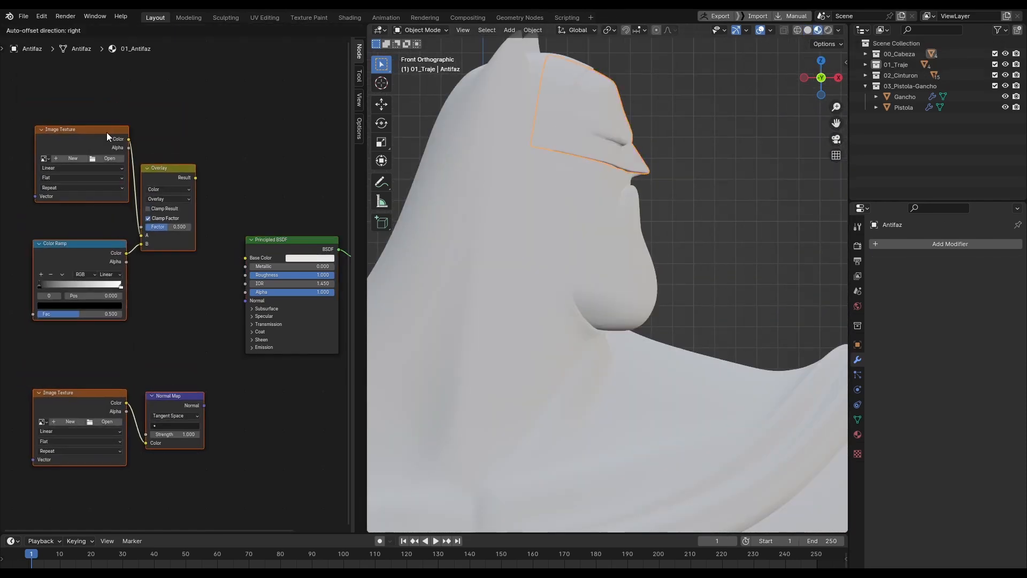
Switch the viewport to Solid shading and open its shading options
{"action": "left_click", "coordinate": [838, 31]}
{"action": "left_click", "coordinate": [808, 30]}
{"action": "left_click", "coordinate": [839, 31]}
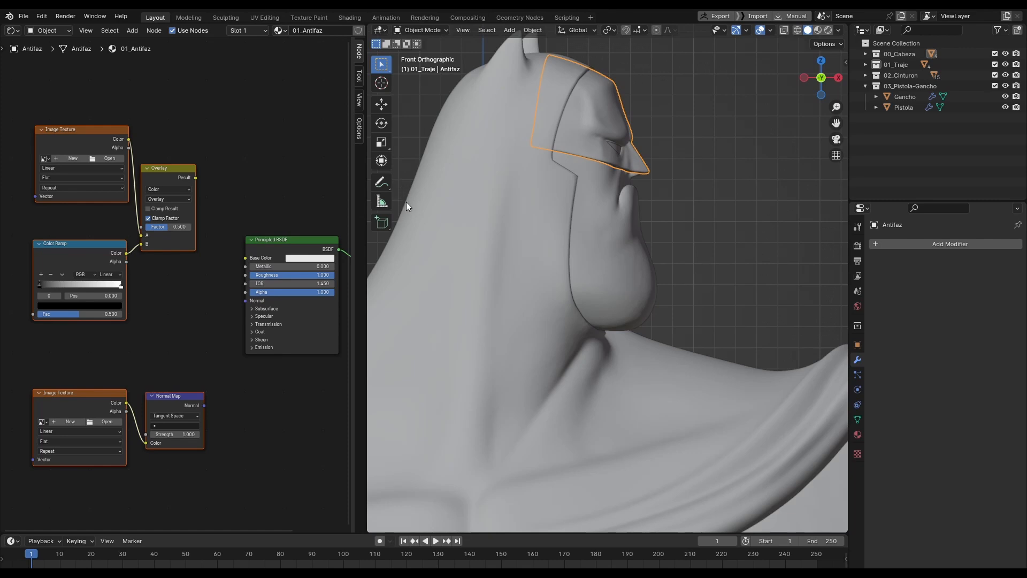
Load 03_Antifaz_Color.jpg and the Non-Color 04_Antifaz_NM.jpg into the mask's texture nodes, feeding the Principled BSDF's Base Color and, through Normal Map, its Normal
{"action": "left_click_drag", "start_coordinate": [195, 177], "coordinate": [240, 255]}
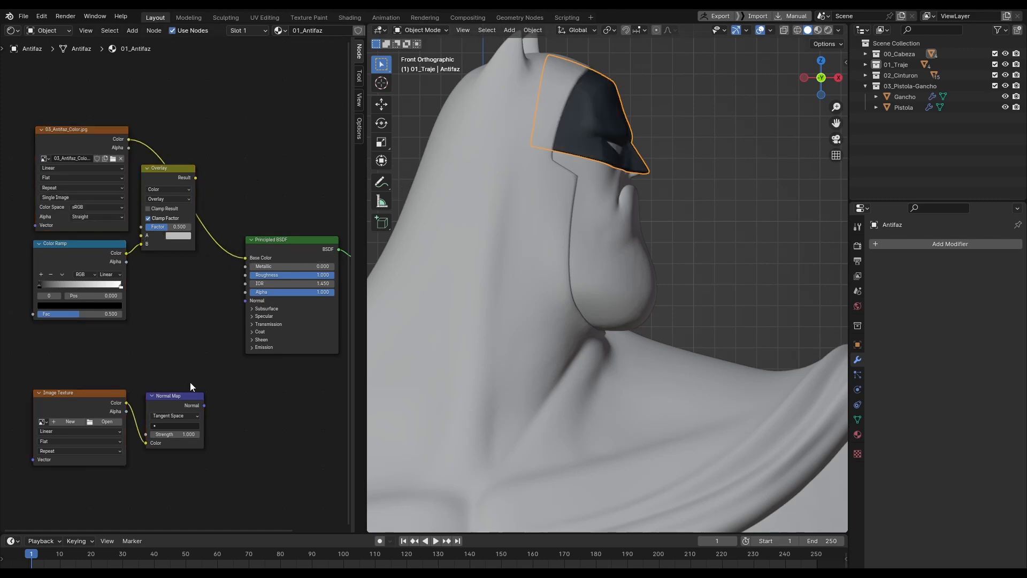
{"action": "double_click", "coordinate": [406, 216]}
{"action": "left_click", "coordinate": [87, 469]}
{"action": "left_click_drag", "start_coordinate": [203, 405], "coordinate": [245, 301]}
{"action": "left_click", "coordinate": [39, 393]}
{"action": "left_click", "coordinate": [39, 393]}
{"action": "left_click", "coordinate": [81, 129]}
{"action": "left_click", "coordinate": [695, 241]}
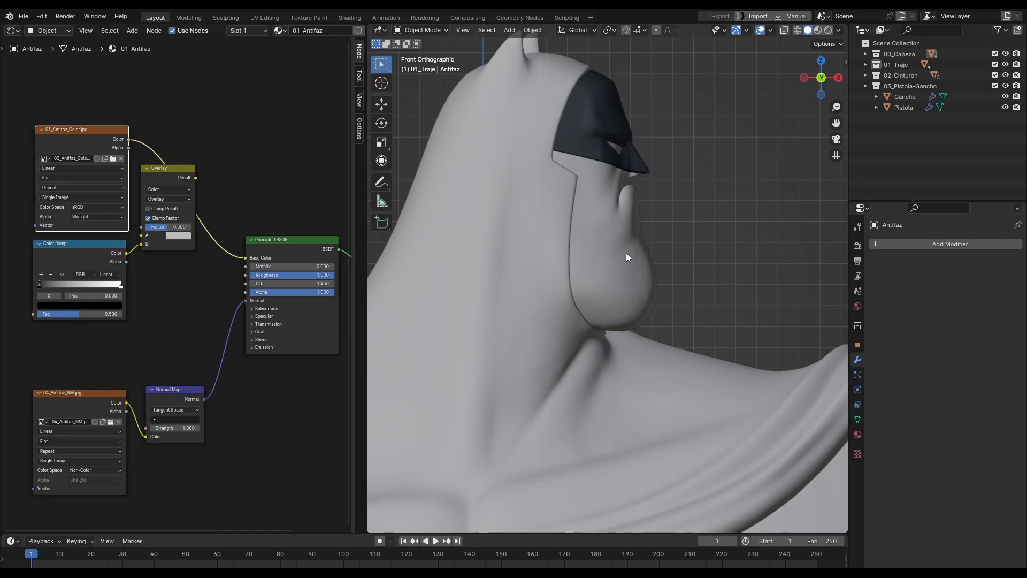
Select the character's head and the hood in turn to bring up the texture nodes of their materials
{"action": "left_click", "coordinate": [628, 256]}
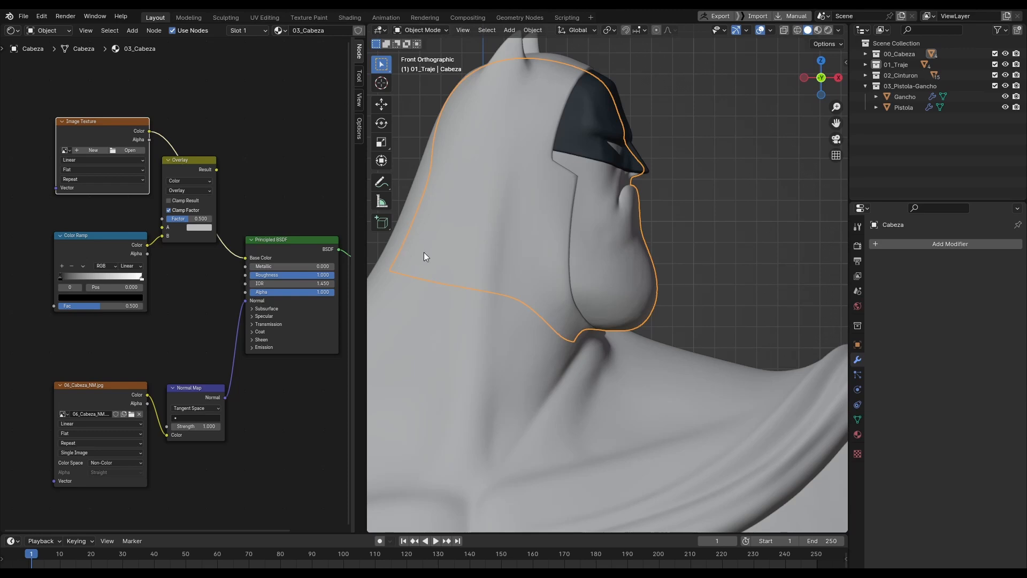
{"action": "left_click", "coordinate": [424, 257]}
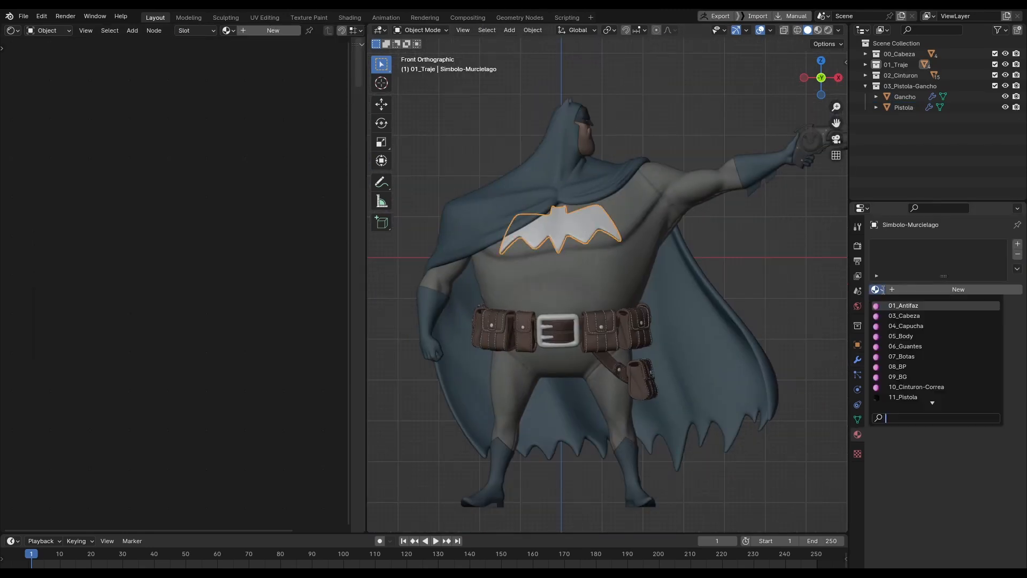
Create a new material for the bat symbol on the chest and another one named Gancho for the gun's hook
{"action": "left_click", "coordinate": [916, 287]}
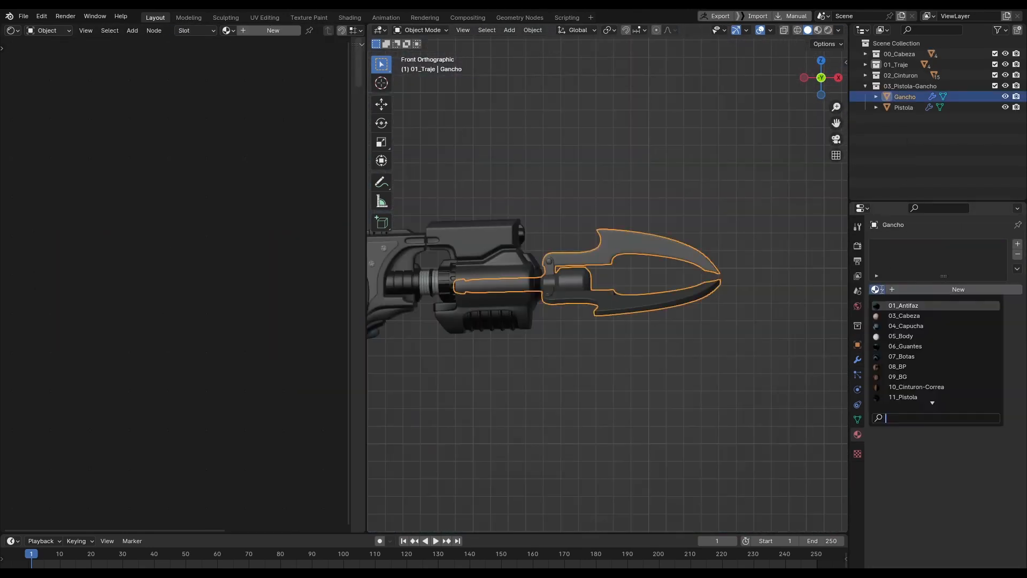
{"action": "double_click", "coordinate": [917, 288]}
{"action": "type", "text": "Gan"}
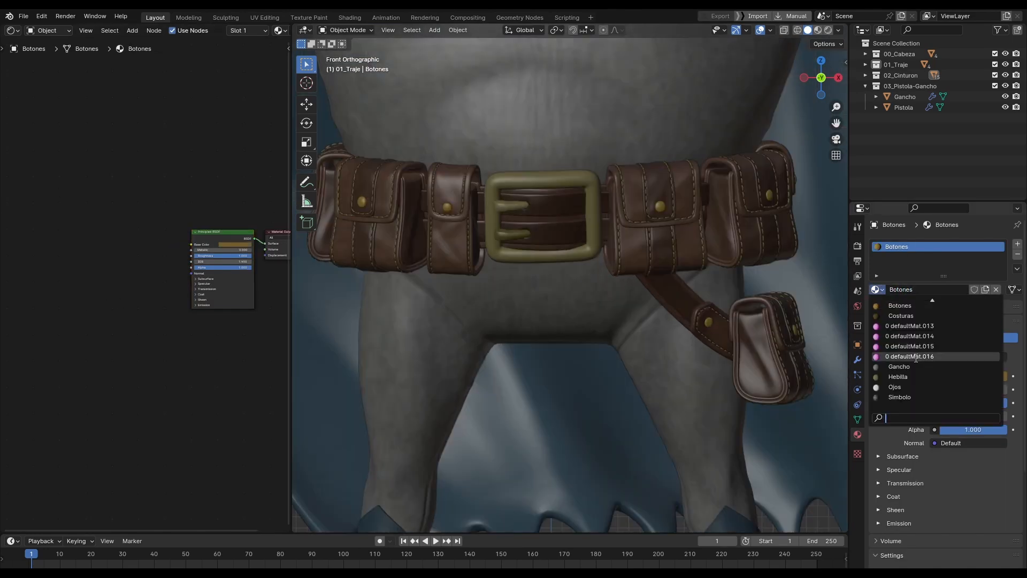
Try the defaultMat.016, defaultMat.014 and Costuras materials on the belt buttons and put their Botones material back
{"action": "left_click", "coordinate": [909, 336]}
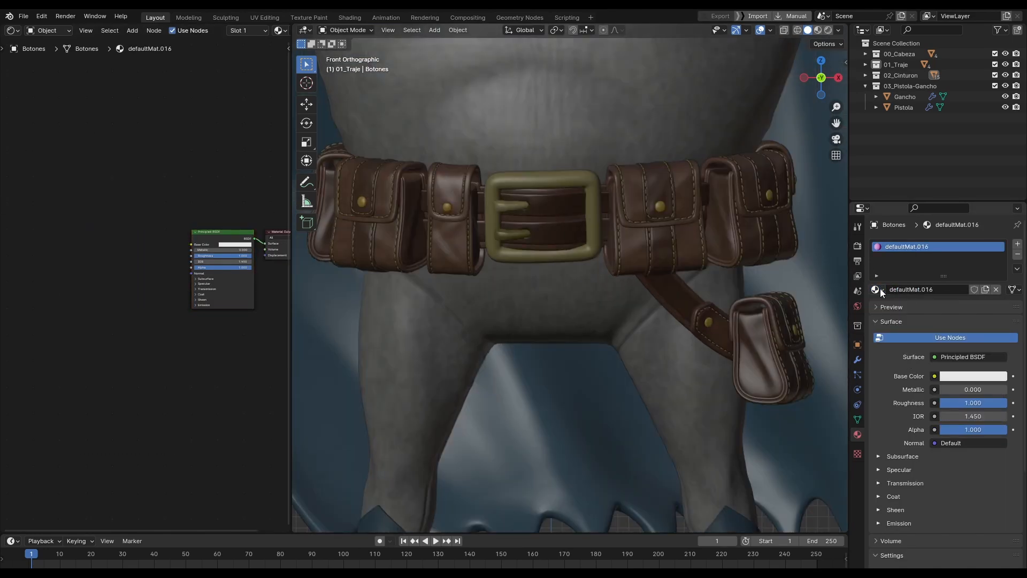
{"action": "left_click", "coordinate": [879, 289]}
{"action": "left_click", "coordinate": [900, 306]}
{"action": "left_click", "coordinate": [878, 289]}
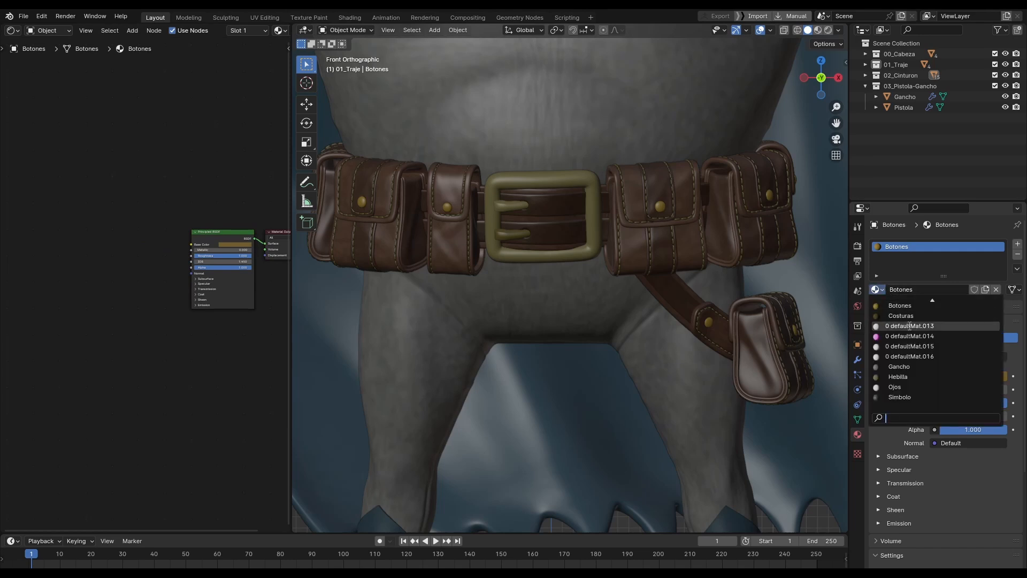
{"action": "left_click", "coordinate": [908, 336]}
{"action": "key", "text": "x"}
{"action": "left_click", "coordinate": [878, 289]}
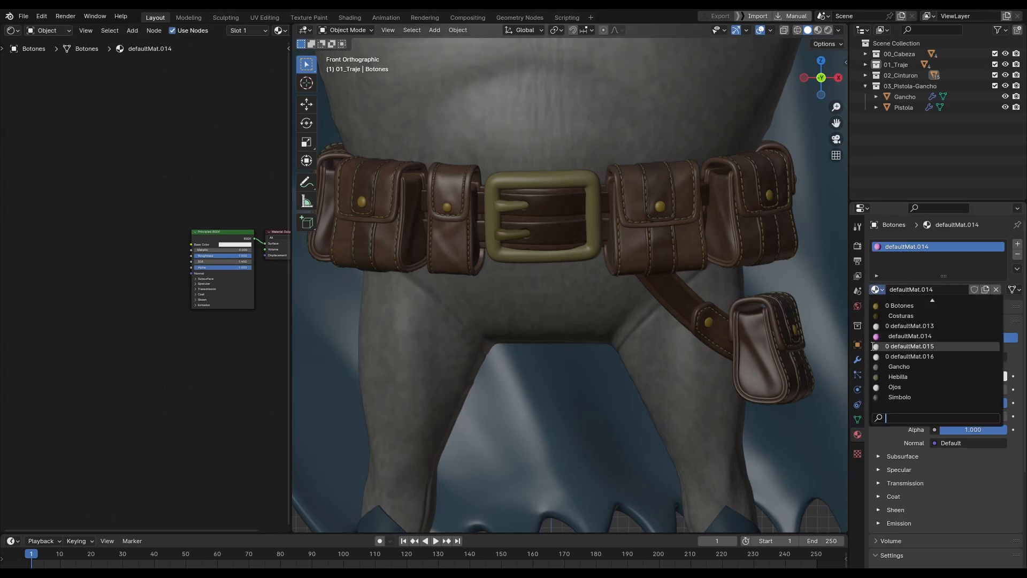
{"action": "left_click", "coordinate": [903, 315]}
{"action": "left_click", "coordinate": [880, 289]}
{"action": "scroll", "coordinate": [903, 326], "scroll_direction": "up", "scroll_amount": 2}
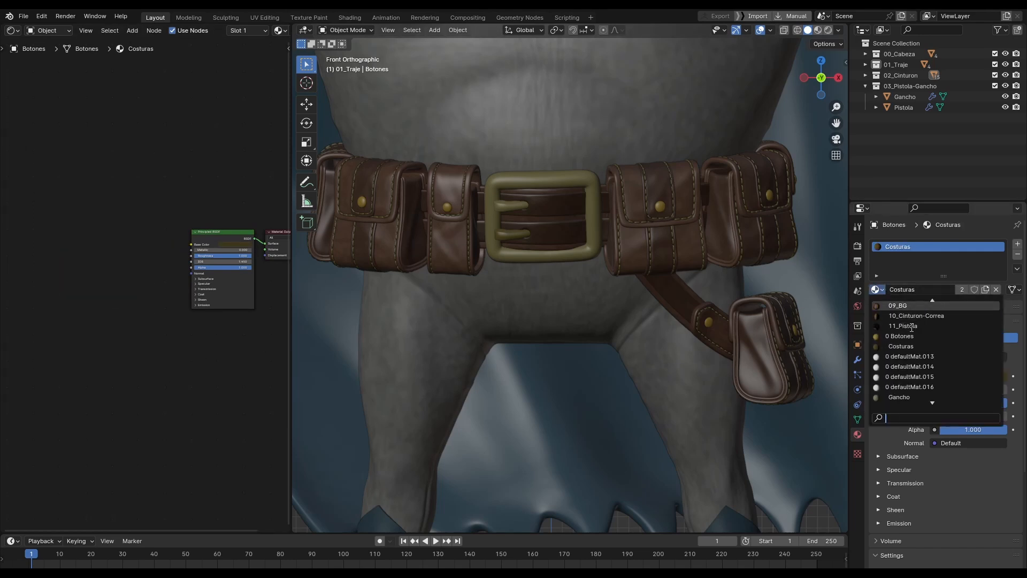
{"action": "left_click", "coordinate": [902, 325]}
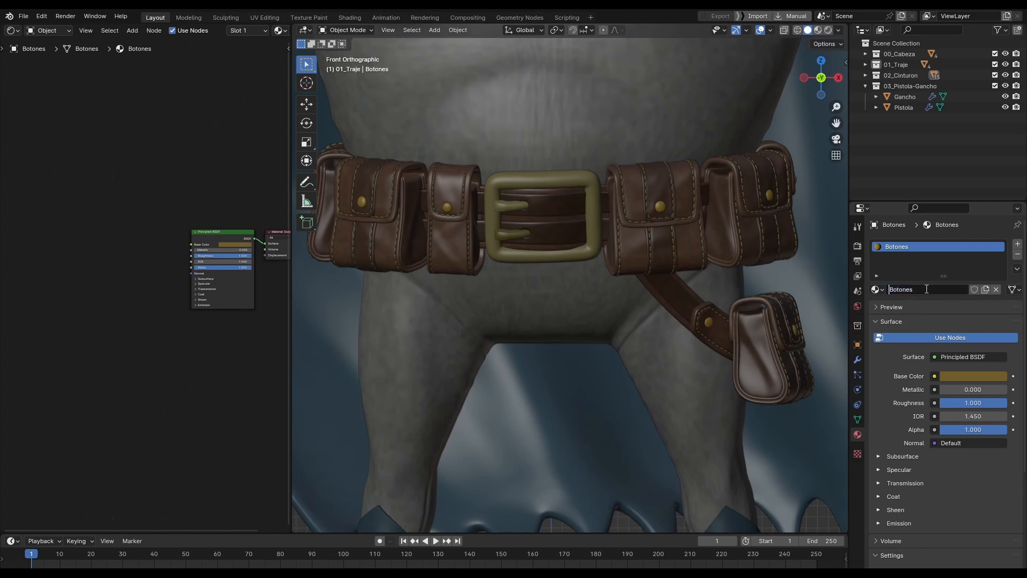
Switch the viewport to Material Preview shading and view the whole textured character
{"action": "scroll", "coordinate": [693, 365], "scroll_direction": "down", "scroll_amount": 6}
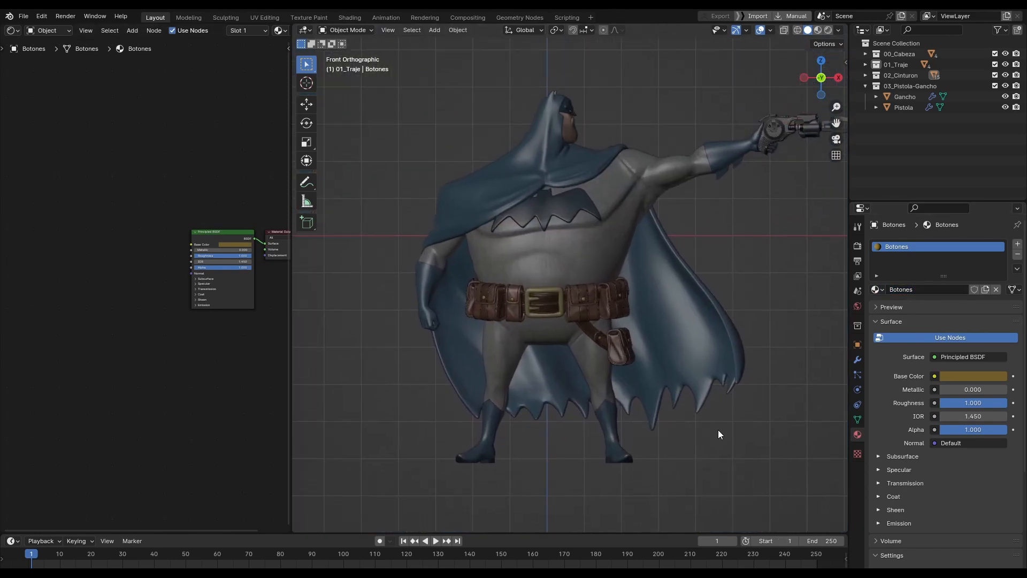
{"action": "left_click", "coordinate": [818, 31]}
{"action": "scroll", "coordinate": [589, 335], "scroll_direction": "up", "scroll_amount": 8}
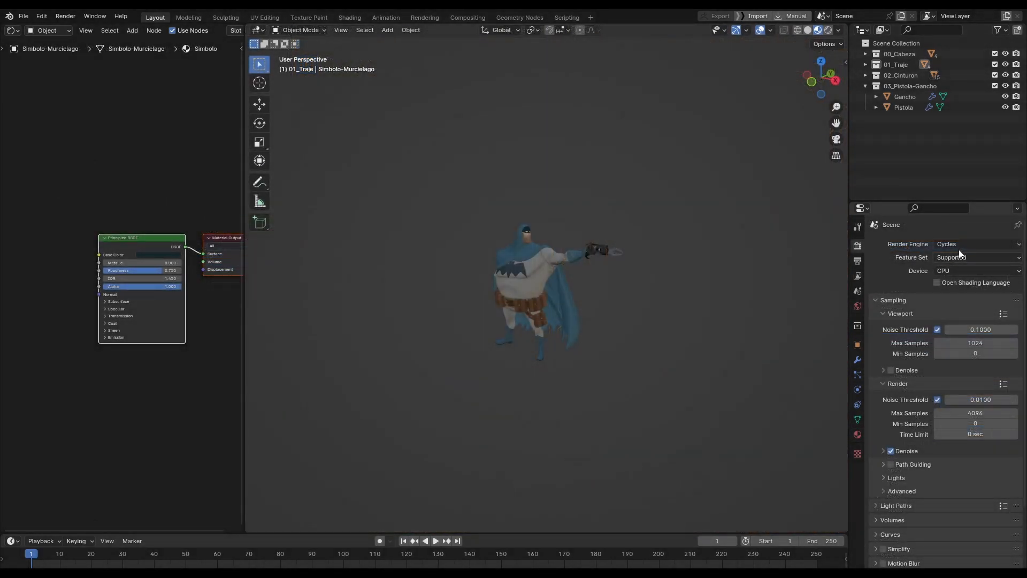
Set the render engine to EEVEE and light the Material Preview with Scene Lights and Scene World
{"action": "left_click", "coordinate": [962, 257]}
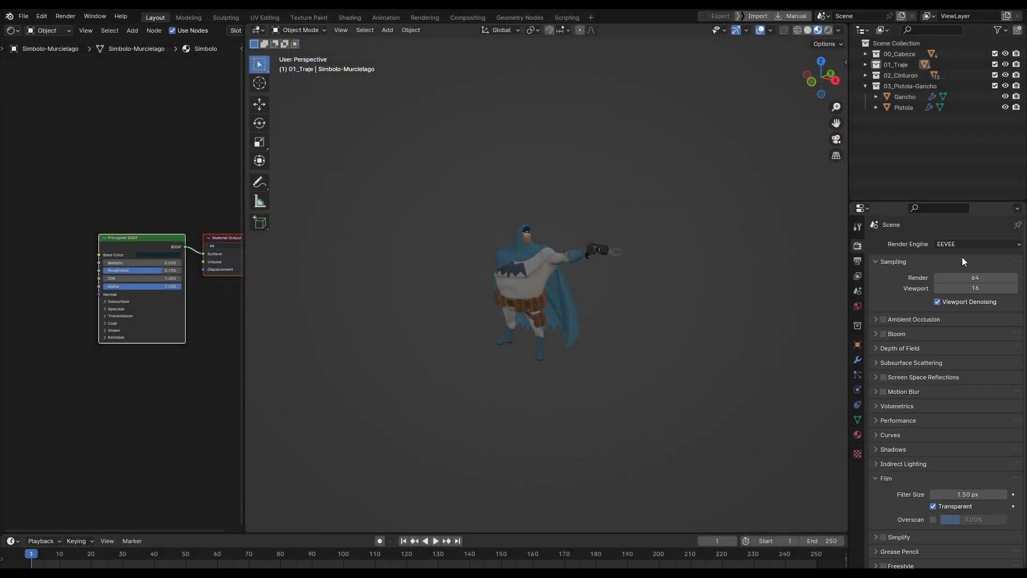
{"action": "left_click", "coordinate": [837, 31]}
{"action": "left_click", "coordinate": [778, 95]}
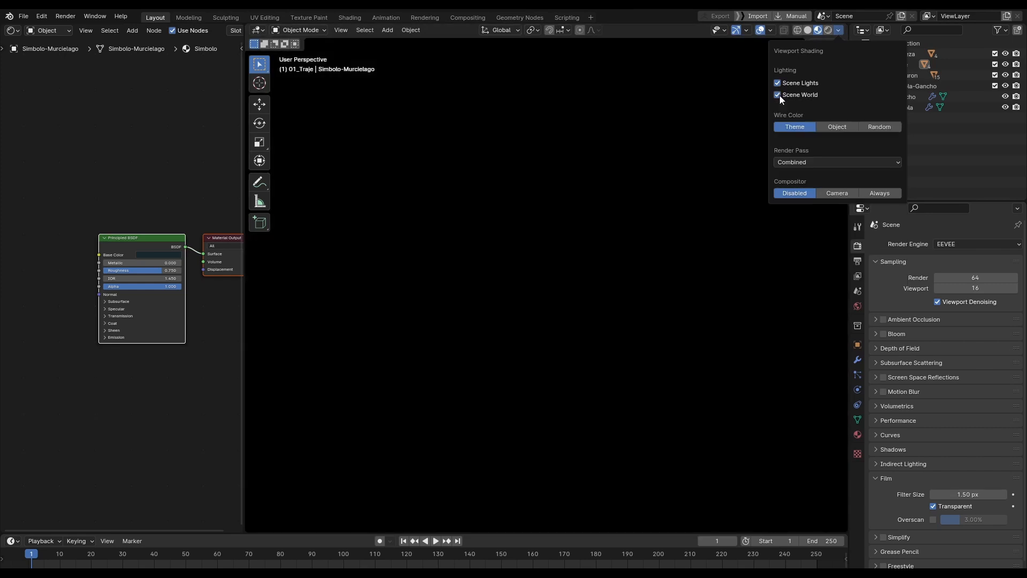
Add an Area light and put it in a new collection named 04_Luces
{"action": "left_click", "coordinate": [388, 30]}
{"action": "mouse_move", "coordinate": [431, 146]}
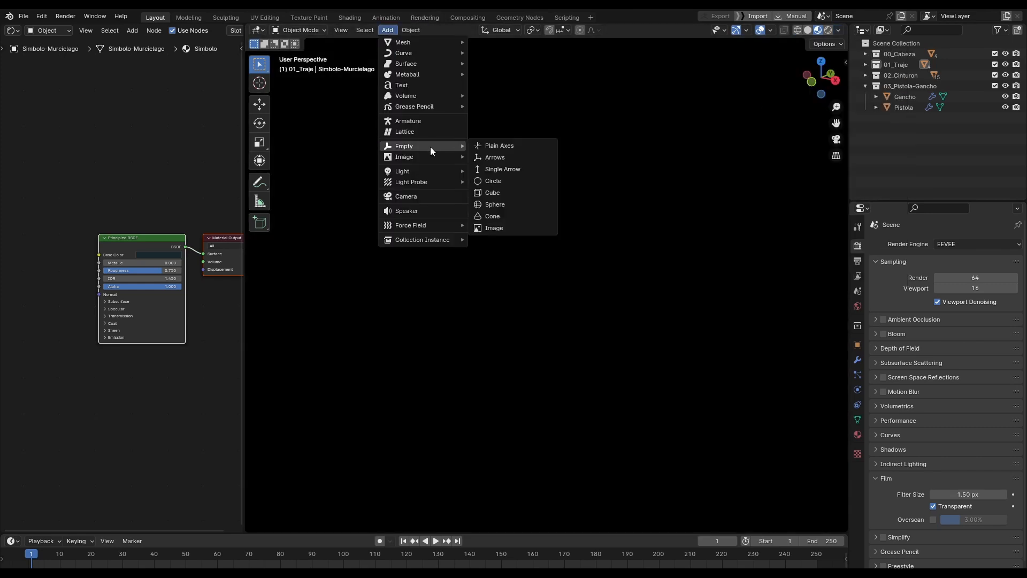
{"action": "mouse_move", "coordinate": [441, 171]}
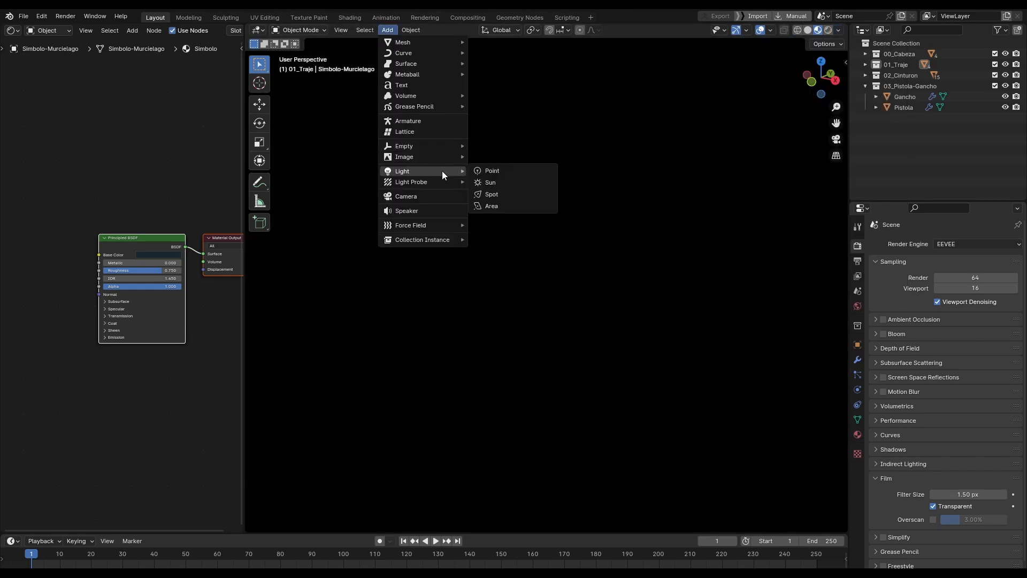
{"action": "left_click", "coordinate": [501, 206]}
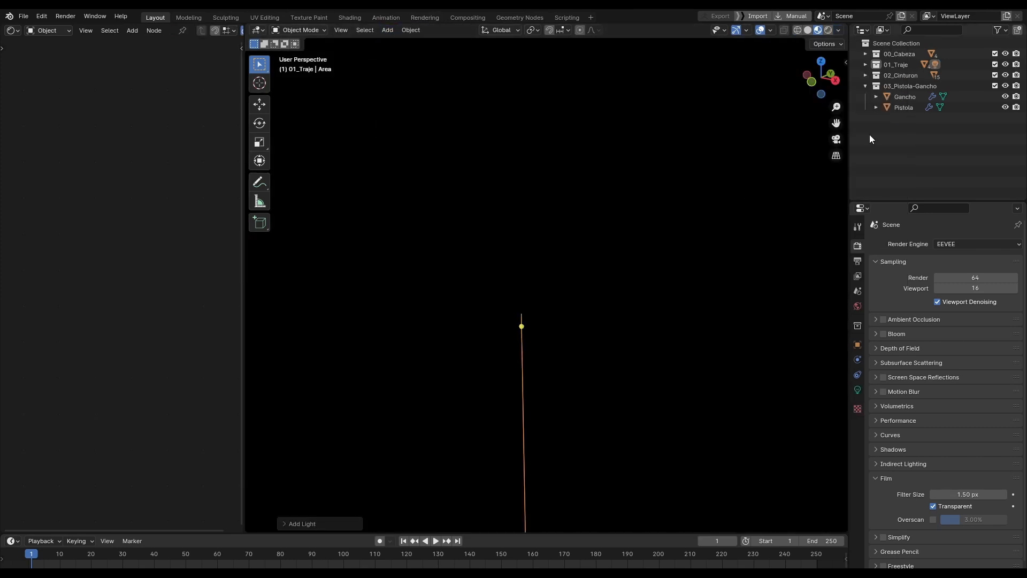
{"action": "right_click", "coordinate": [890, 46]}
{"action": "left_click", "coordinate": [880, 48]}
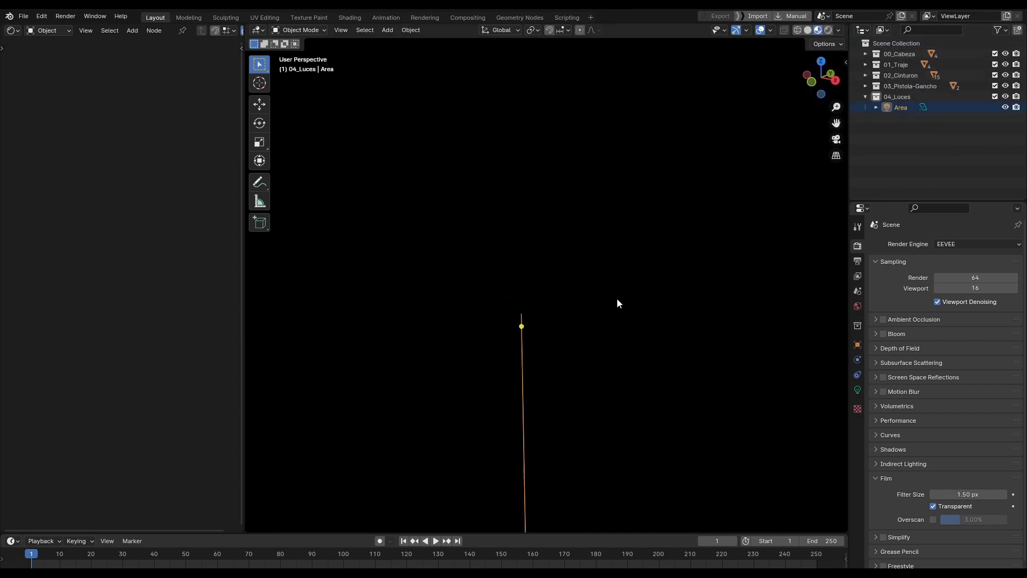
Show the character from the front with Scene Lights and Scene World turned off in the viewport shading
{"action": "key", "text": "KP_1"}
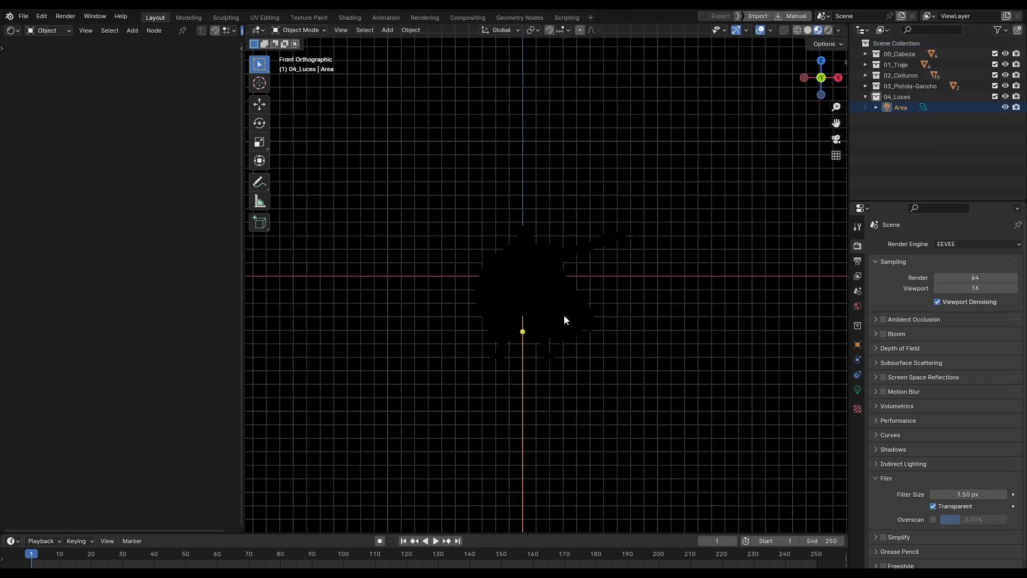
{"action": "scroll", "coordinate": [565, 316], "scroll_direction": "up", "scroll_amount": 4}
{"action": "left_click", "coordinate": [840, 30]}
{"action": "left_click", "coordinate": [778, 83]}
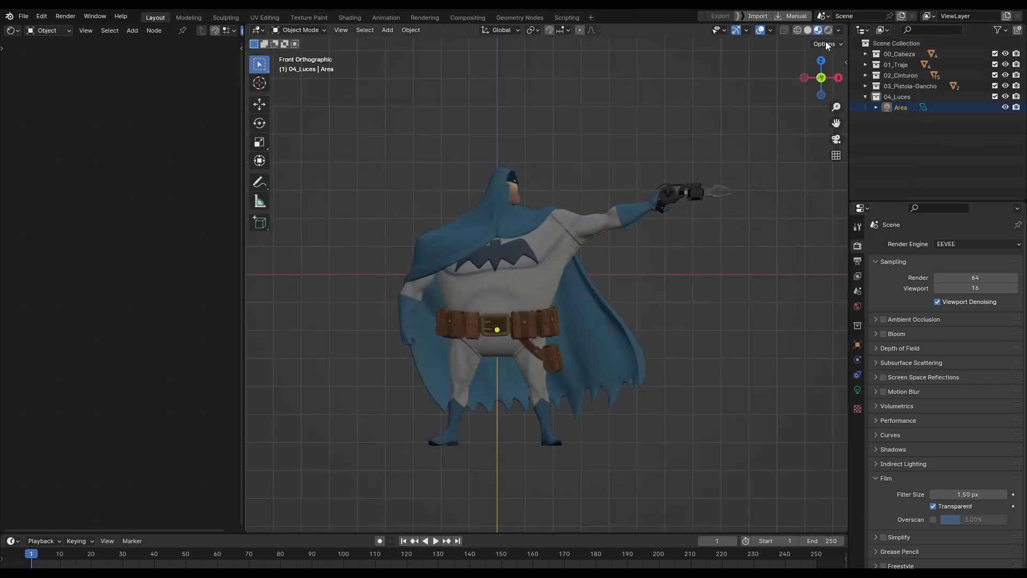
{"action": "left_click", "coordinate": [840, 30]}
{"action": "left_click", "coordinate": [778, 83]}
{"action": "left_click", "coordinate": [778, 94]}
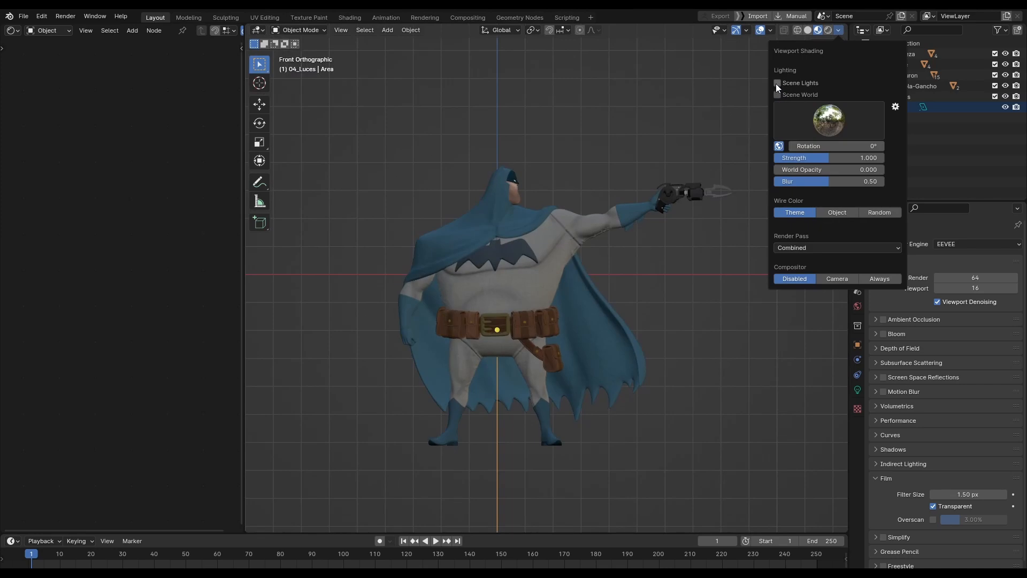
Move the area light up about 6.6 m above the character's head and scale it up well beyond the character's width
{"action": "key", "text": "g"}
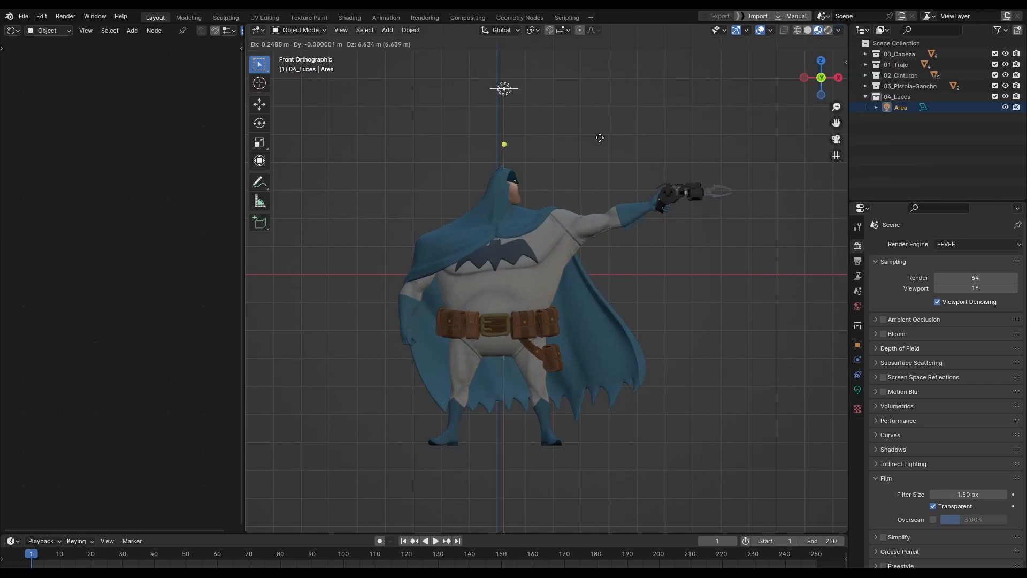
{"action": "left_click", "coordinate": [600, 138]}
{"action": "scroll", "coordinate": [600, 138], "scroll_direction": "down", "scroll_amount": 6}
{"action": "key", "text": "s"}
{"action": "left_click", "coordinate": [704, 159]}
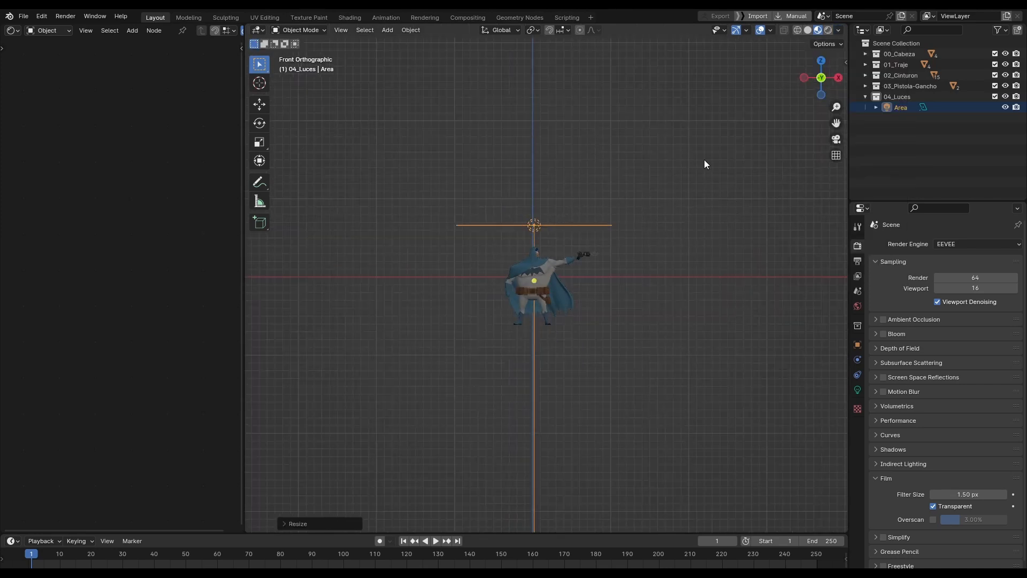
Turn the scene lighting back on, move the area light over to the gun side and tilt it toward the character
{"action": "left_click", "coordinate": [838, 31]}
{"action": "left_click", "coordinate": [777, 95]}
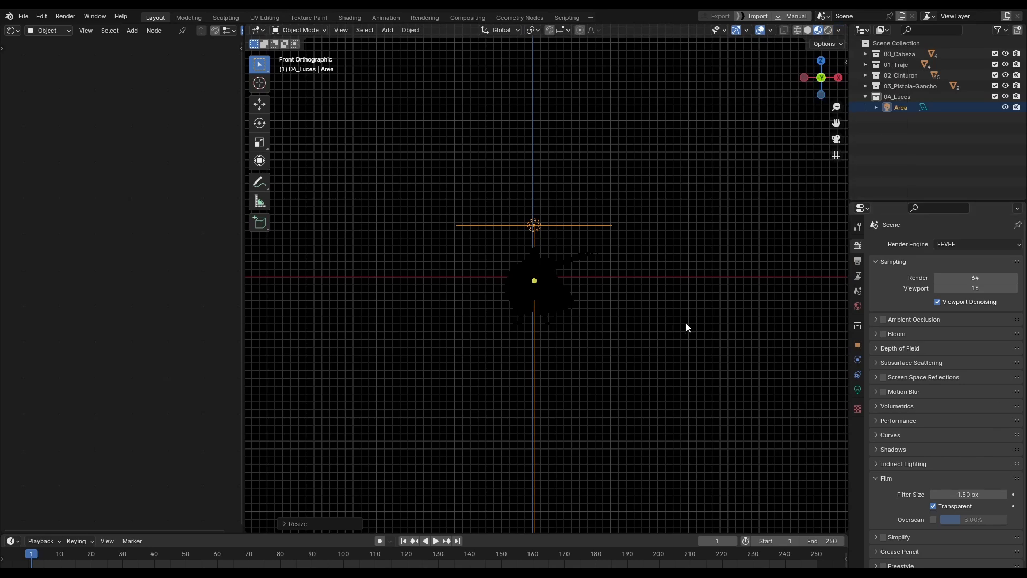
{"action": "scroll", "coordinate": [686, 322], "scroll_direction": "up", "scroll_amount": 1}
{"action": "key", "text": "g"}
{"action": "left_click", "coordinate": [754, 314]}
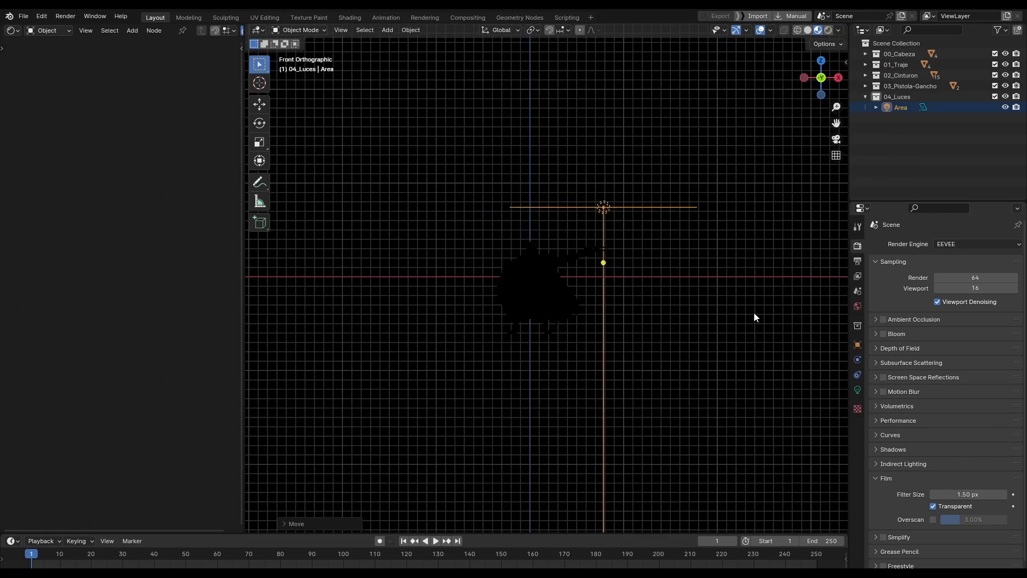
{"action": "key", "text": "r"}
{"action": "left_click", "coordinate": [614, 362]}
Move the area light out in front of the character and rotate it in the top view to aim at the character
{"action": "key", "text": "KP_3"}
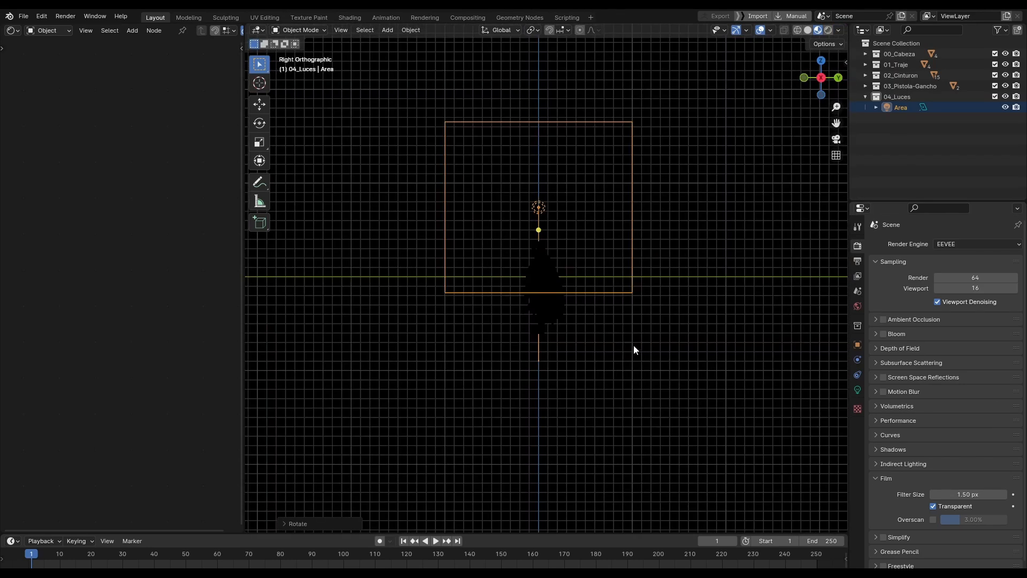
{"action": "key", "text": "g"}
{"action": "left_click", "coordinate": [629, 361]}
{"action": "key", "text": "KP_7"}
{"action": "key", "text": "r"}
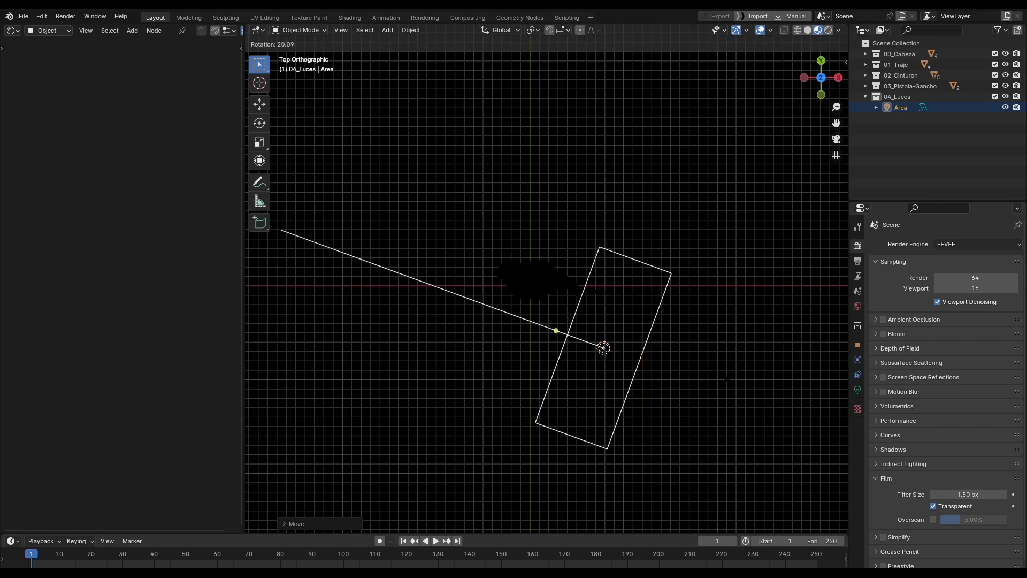
{"action": "key", "text": "Return"}
Set the area light's power to 1000 W and view its effect on the character from the front
{"action": "left_click", "coordinate": [858, 390]}
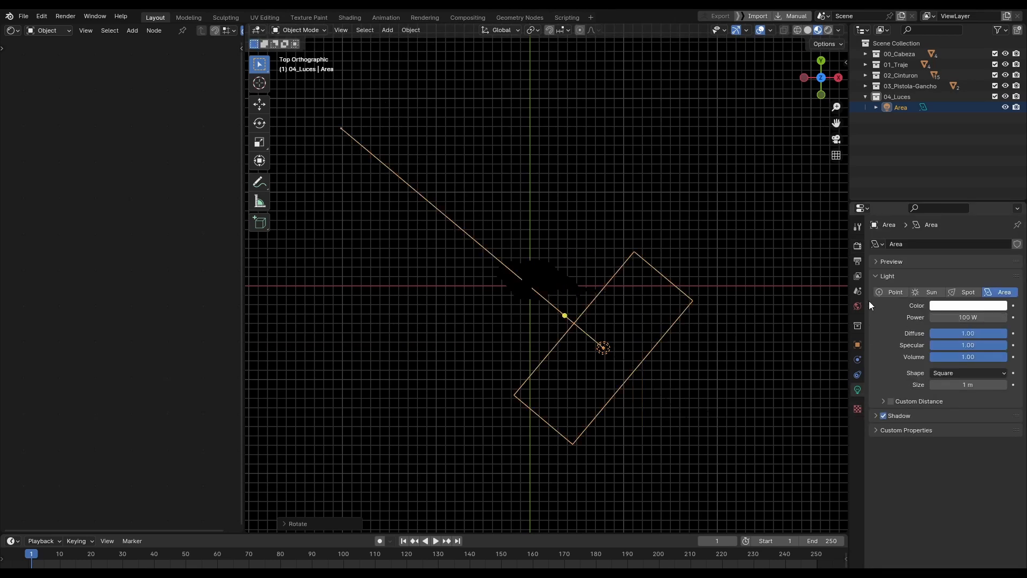
{"action": "left_click", "coordinate": [695, 361]}
{"action": "key", "text": "KP_1"}
{"action": "left_click", "coordinate": [943, 319]}
{"action": "type", "text": "1"}
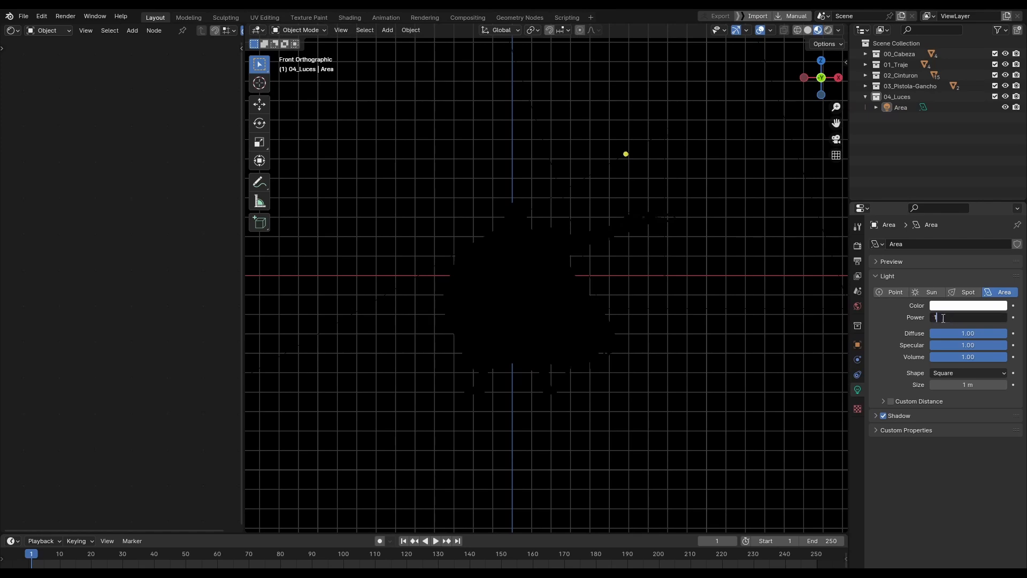
{"action": "type", "text": "000"}
{"action": "key", "text": "Return"}
{"action": "scroll", "coordinate": [528, 212], "scroll_direction": "up", "scroll_amount": 3}
{"action": "scroll", "coordinate": [567, 176], "scroll_direction": "down", "scroll_amount": 5}
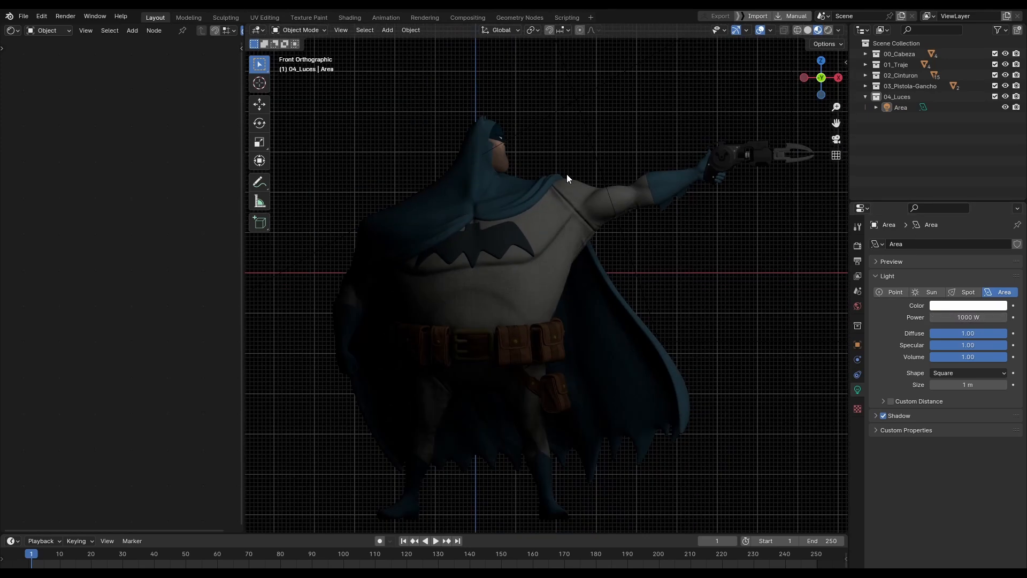
Switch the viewport to Rendered shading and view the lit character in perspective
{"action": "left_click", "coordinate": [828, 30]}
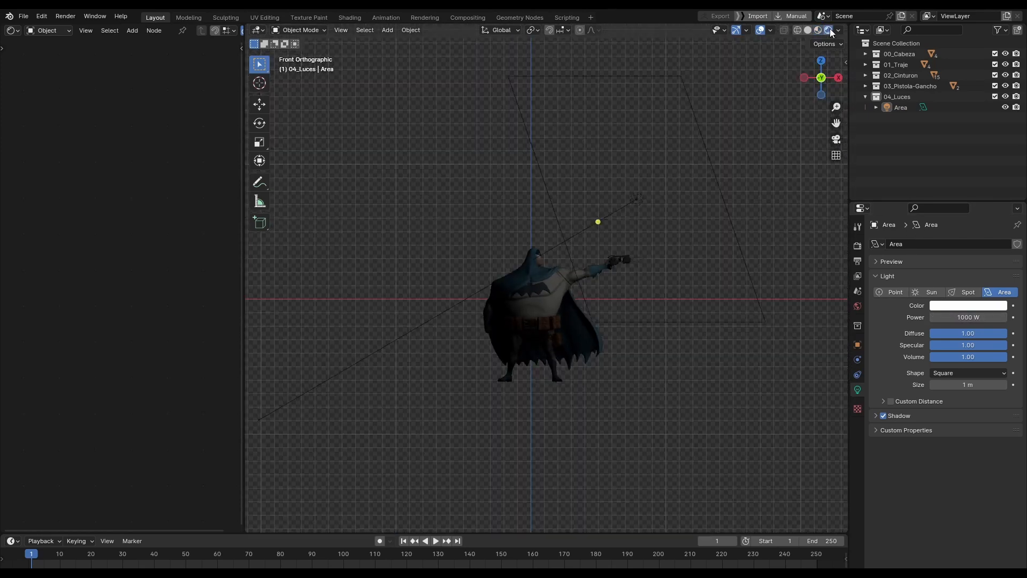
{"action": "mouse_move", "coordinate": [794, 107]}
{"action": "middle_mouse_down"}
{"action": "mouse_move", "coordinate": [759, 246]}
{"action": "mouse_move", "coordinate": [682, 293]}
{"action": "middle_mouse_up"}
{"action": "scroll", "coordinate": [681, 291], "scroll_direction": "up", "scroll_amount": 3}
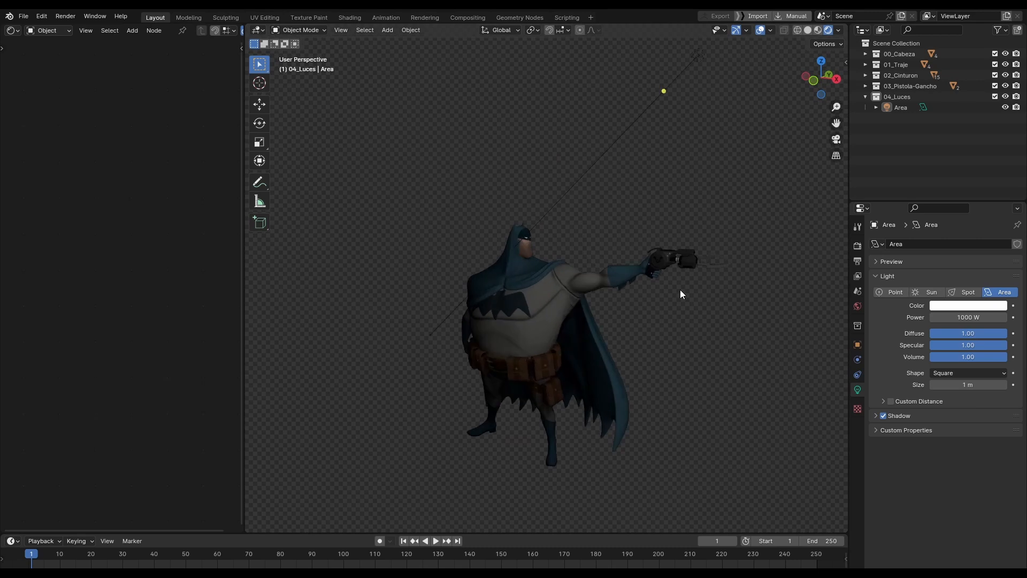
Set the render engine to Cycles and check the lit character together with the area light from the side
{"action": "left_click", "coordinate": [857, 246]}
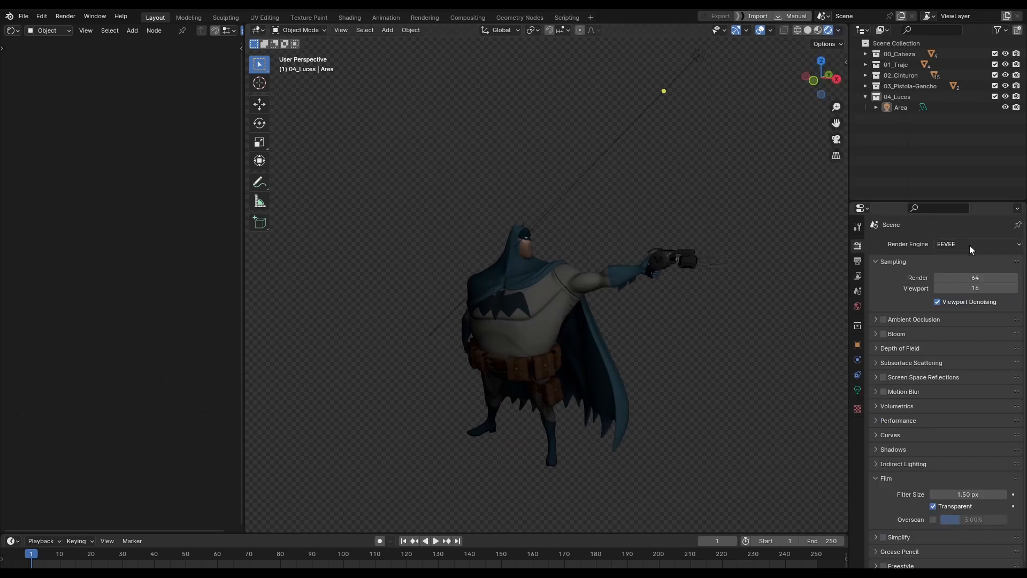
{"action": "left_click", "coordinate": [969, 245]}
{"action": "left_click", "coordinate": [969, 278]}
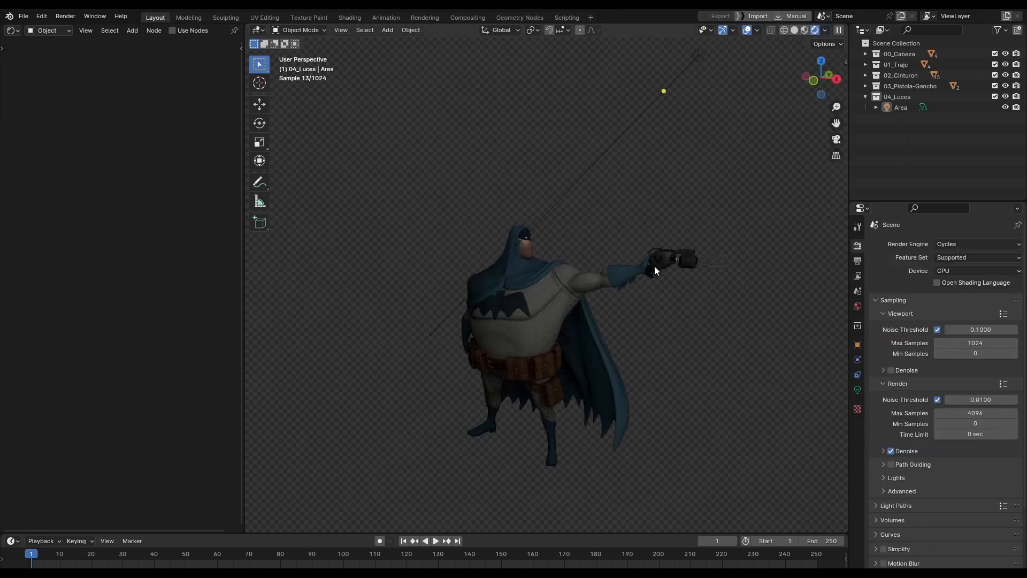
{"action": "scroll", "coordinate": [653, 266], "scroll_direction": "down", "scroll_amount": 3}
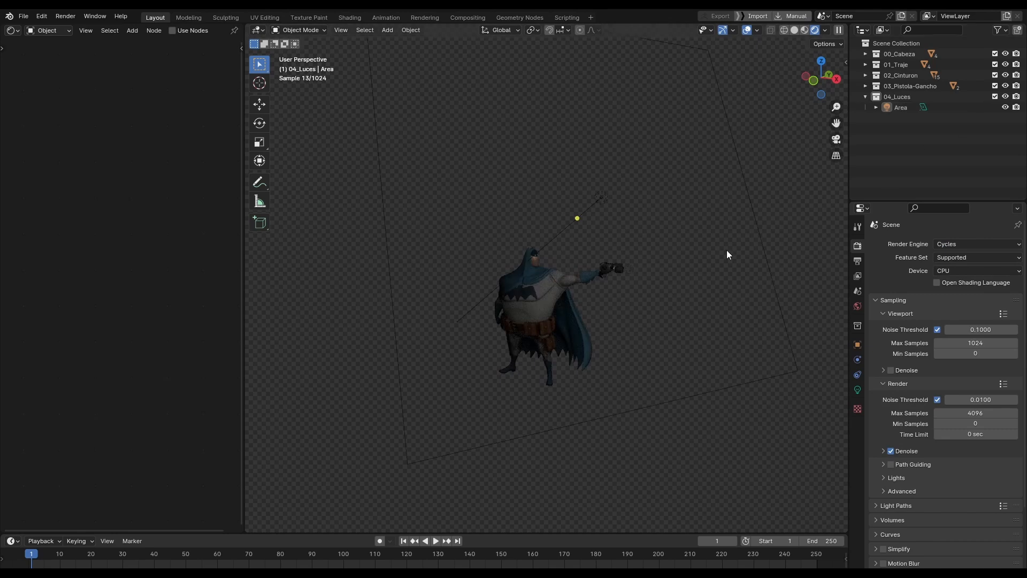
{"action": "key", "text": "KP_1"}
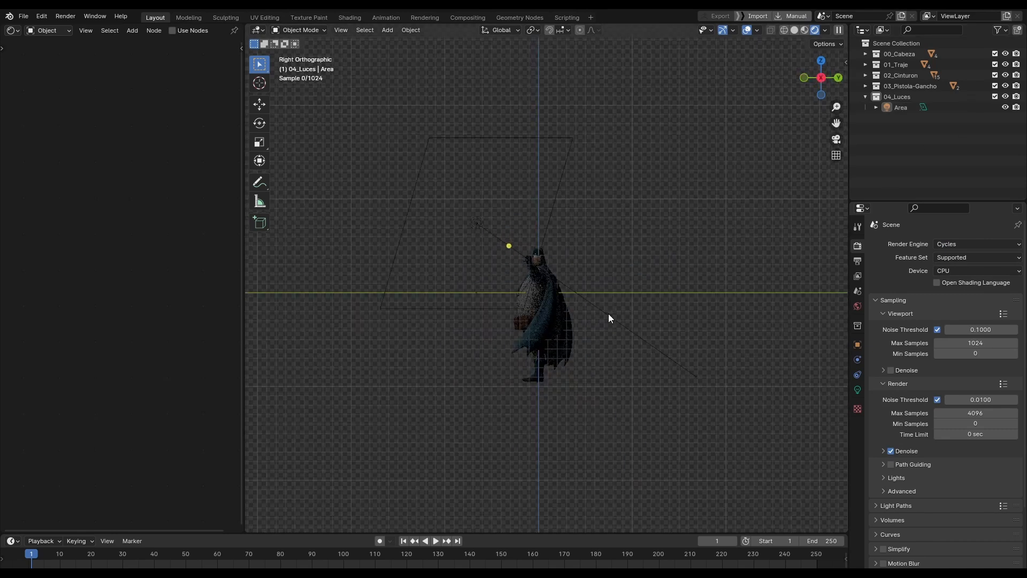
Select the area light in the front view and scale it down to a scale of about 11.7
{"action": "scroll", "coordinate": [608, 316], "scroll_direction": "up", "scroll_amount": 6}
{"action": "scroll", "coordinate": [610, 315], "scroll_direction": "down", "scroll_amount": 3}
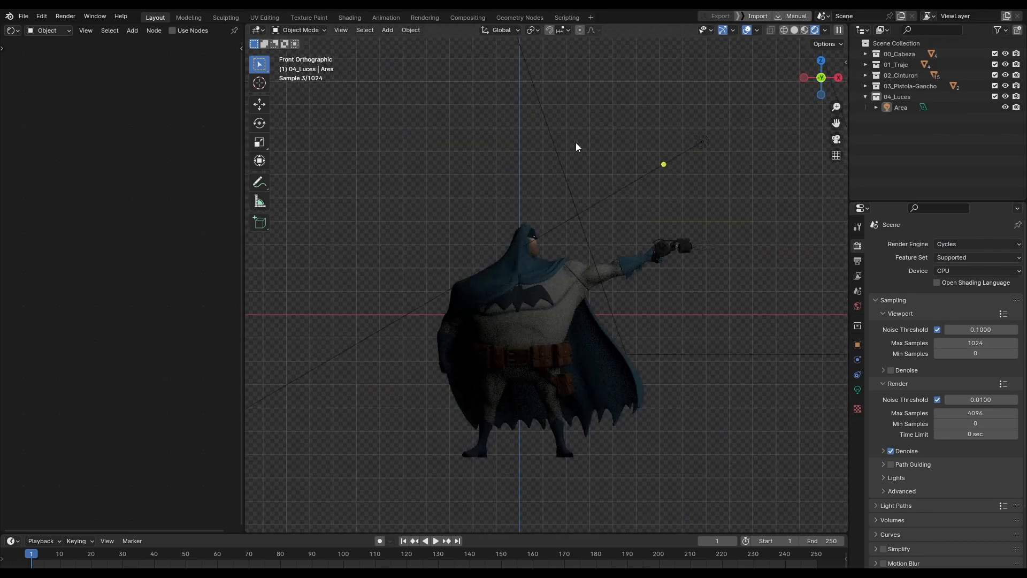
{"action": "left_click", "coordinate": [560, 146]}
{"action": "key", "text": "s"}
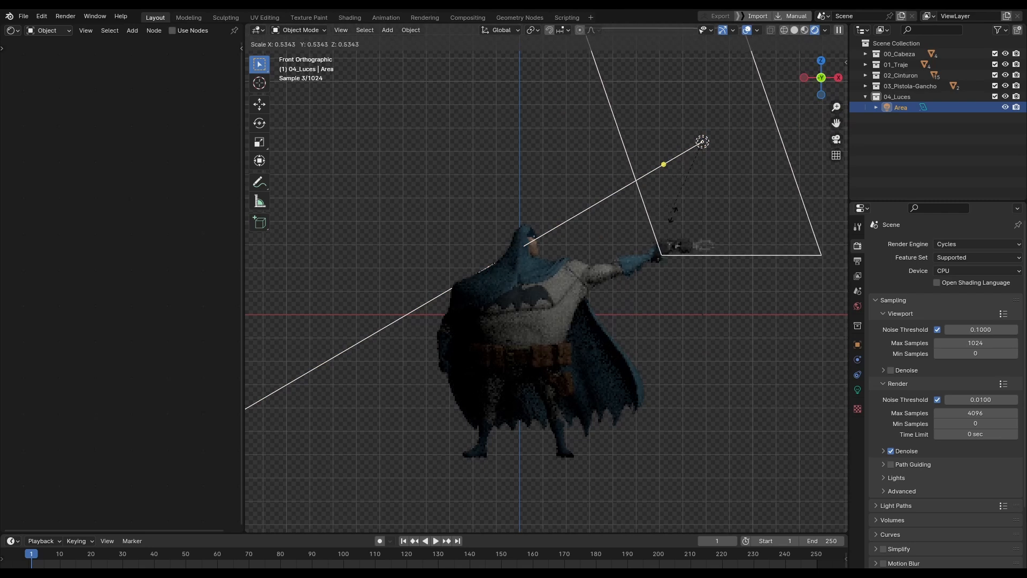
{"action": "left_click", "coordinate": [707, 291]}
{"action": "scroll", "coordinate": [708, 291], "scroll_direction": "down", "scroll_amount": 2}
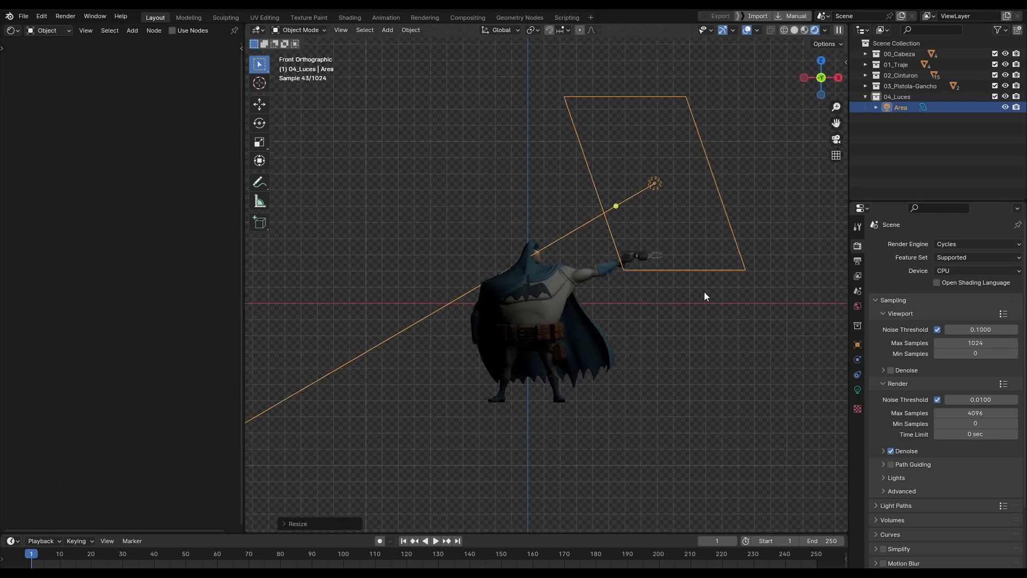
Adjust the area light's position and rotation in the top view, and lower it to torso height in the front view
{"action": "key", "text": "KP_7"}
{"action": "key", "text": "r"}
{"action": "left_click", "coordinate": [761, 296]}
{"action": "key", "text": "g"}
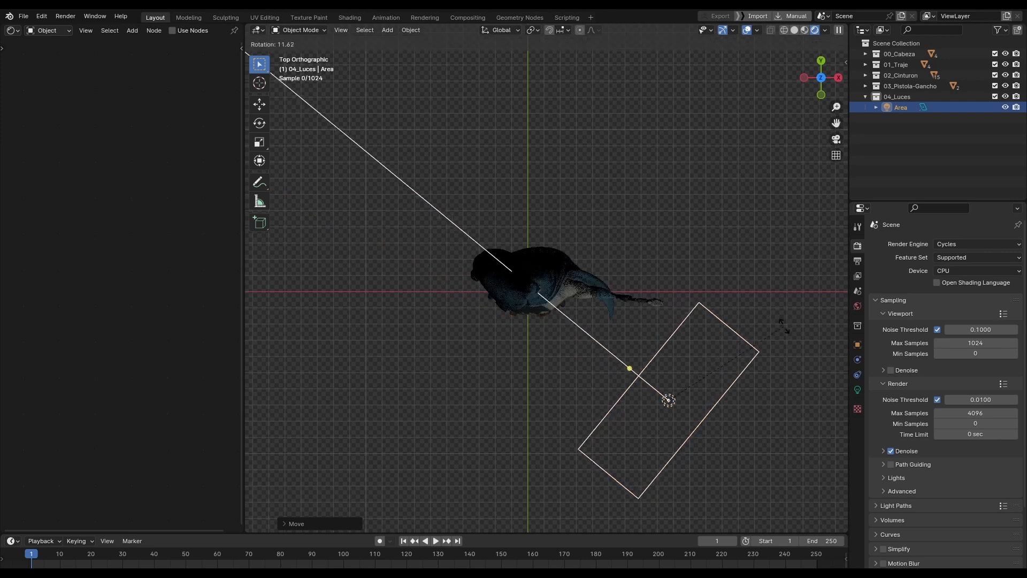
{"action": "left_click", "coordinate": [774, 294]}
{"action": "key", "text": "KP_1"}
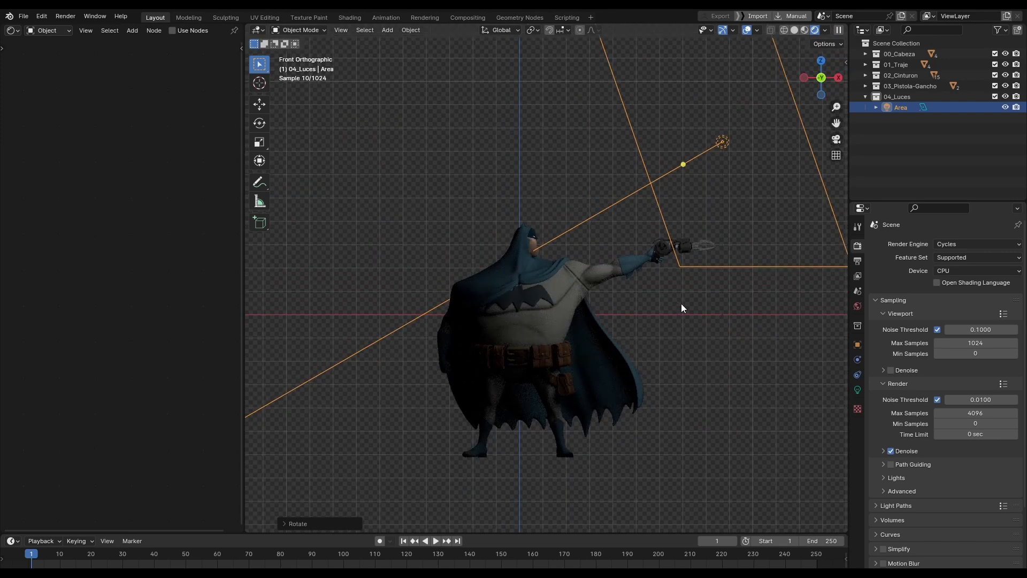
{"action": "key", "text": "g"}
{"action": "left_click", "coordinate": [682, 380]}
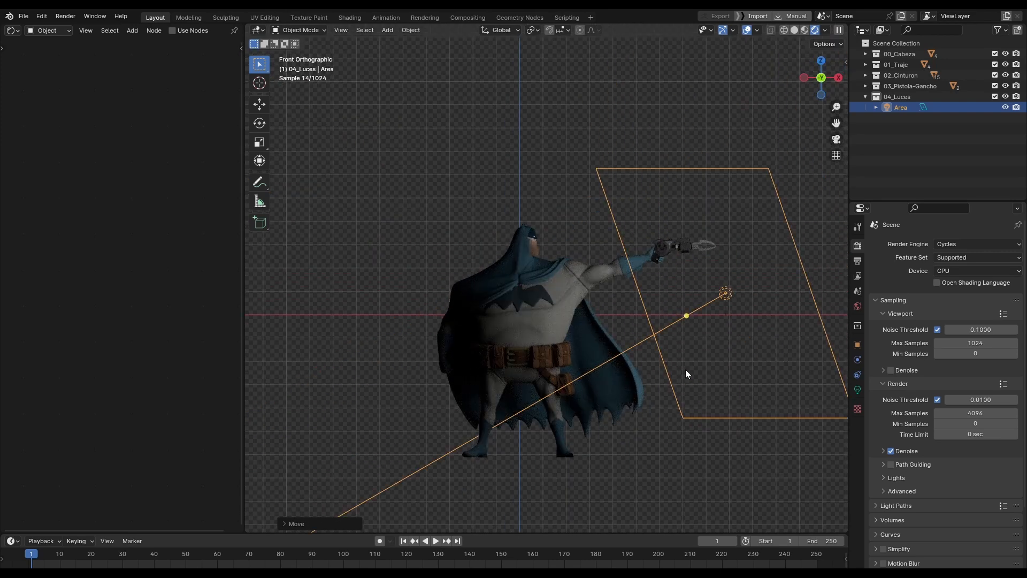
Duplicate the area light to the opposite side of the character and reset the copy's rotation to 0° on all axes
{"action": "key", "text": "n"}
{"action": "key", "text": "shift+d"}
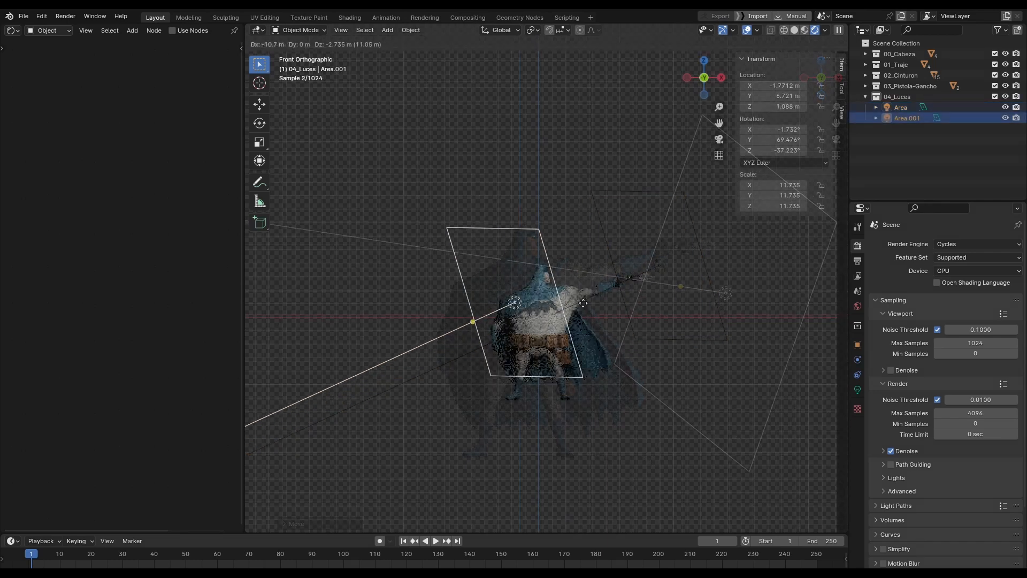
{"action": "left_click", "coordinate": [502, 326]}
{"action": "left_click", "coordinate": [789, 138]}
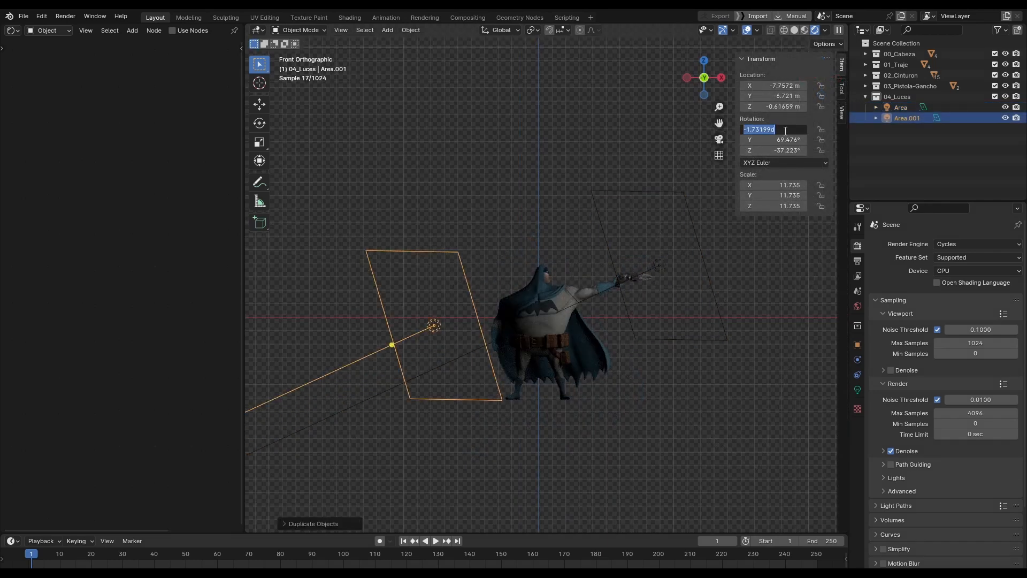
{"action": "type", "text": "0"}
{"action": "key", "text": "Return"}
{"action": "key", "text": "Return"}
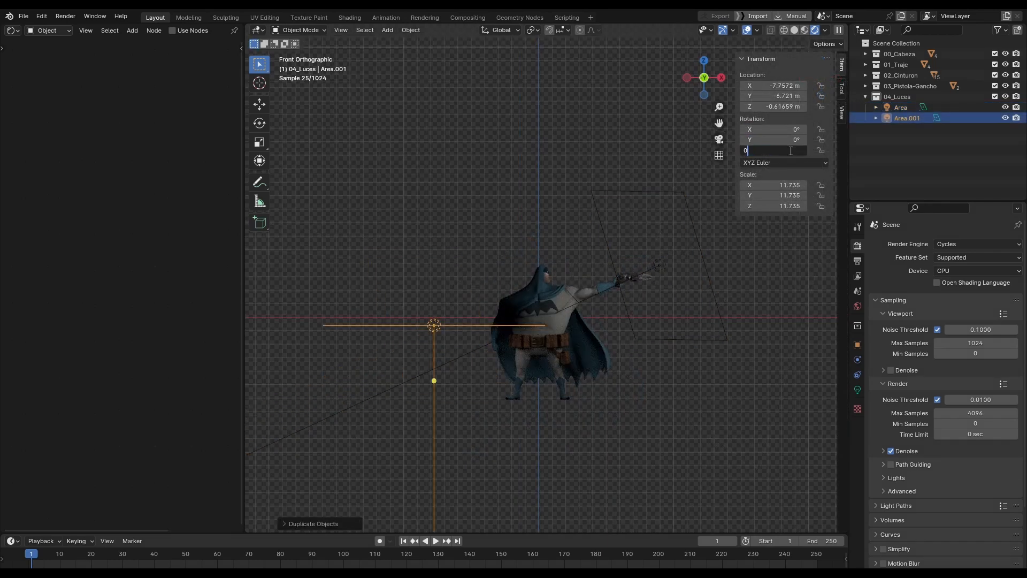
Rotate the duplicated light to -90° on Y so it faces the character from the side
{"action": "key", "text": "r"}
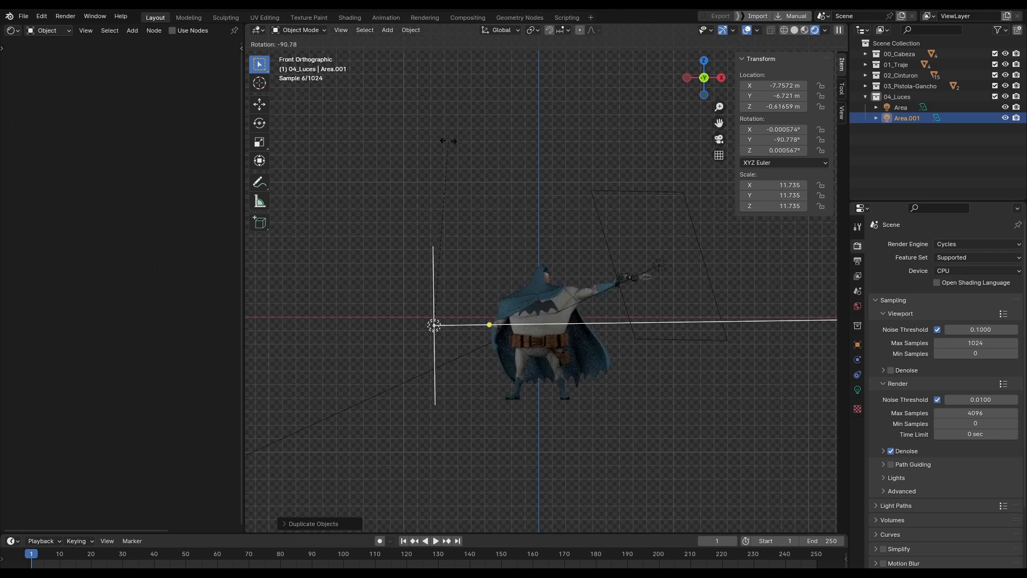
{"action": "left_click", "coordinate": [455, 138]}
{"action": "left_click", "coordinate": [775, 139]}
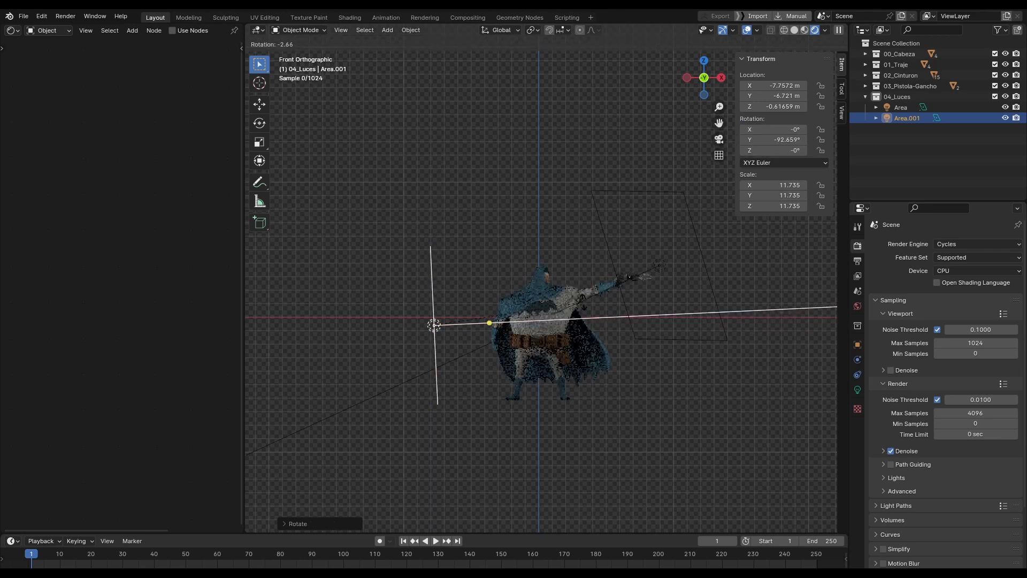
{"action": "right_click", "coordinate": [584, 302]}
Place the duplicated light behind the character, aimed at its back in the top view, and raise it in the back view
{"action": "key", "text": "KP_7"}
{"action": "key", "text": "g"}
{"action": "left_click", "coordinate": [552, 108]}
{"action": "key", "text": "r"}
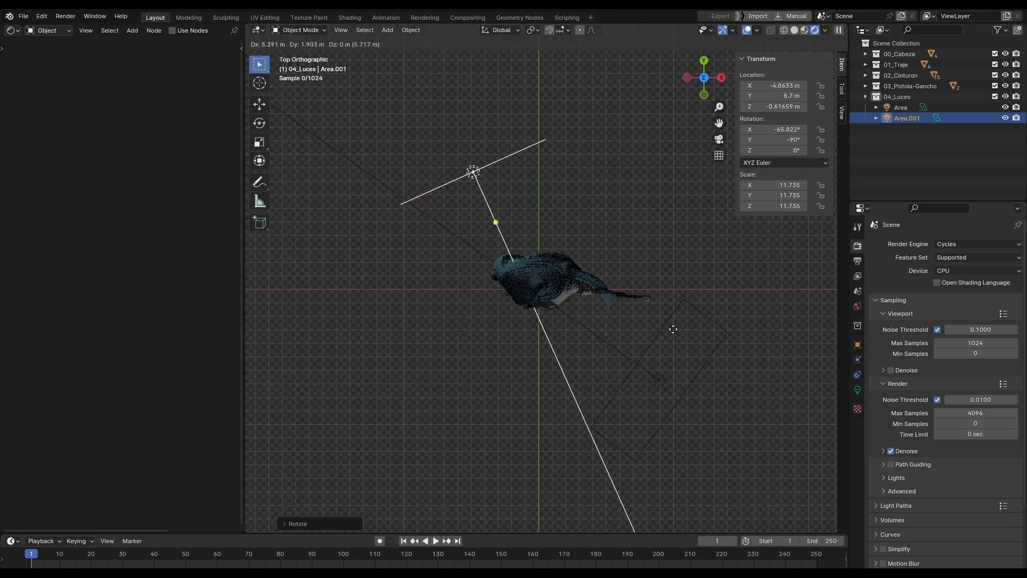
{"action": "key", "text": "ctrl+KP_1"}
{"action": "scroll", "coordinate": [682, 323], "scroll_direction": "up", "scroll_amount": 3}
{"action": "key", "text": "g"}
{"action": "left_click", "coordinate": [643, 298]}
Raise the rear light to about 3.3 m in the side view and tilt it down toward the character
{"action": "key", "text": "KP_3"}
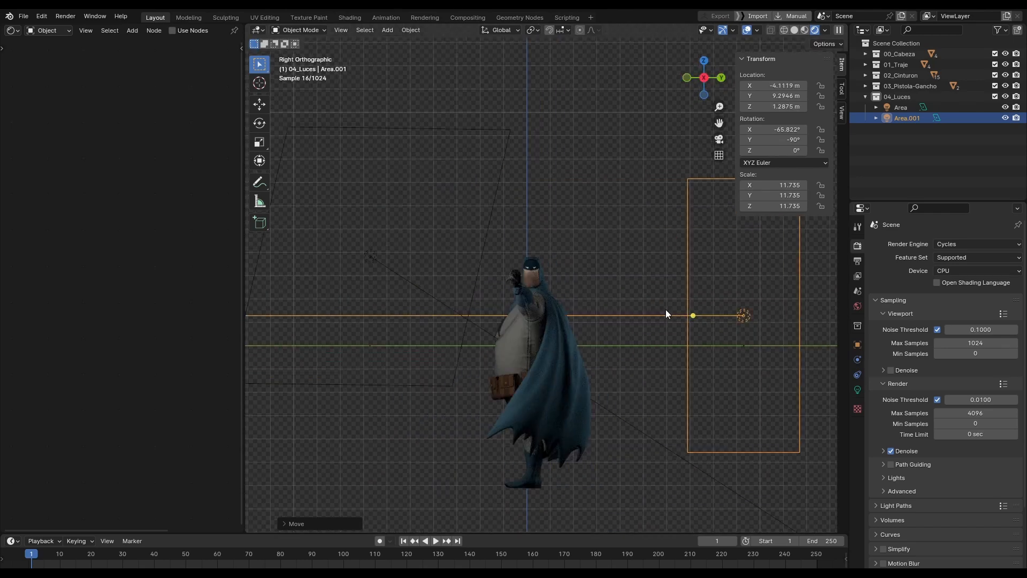
{"action": "key", "text": "ctrl+KP_3"}
{"action": "key", "text": "r"}
{"action": "right_click", "coordinate": [649, 396]}
{"action": "key", "text": "KP_7"}
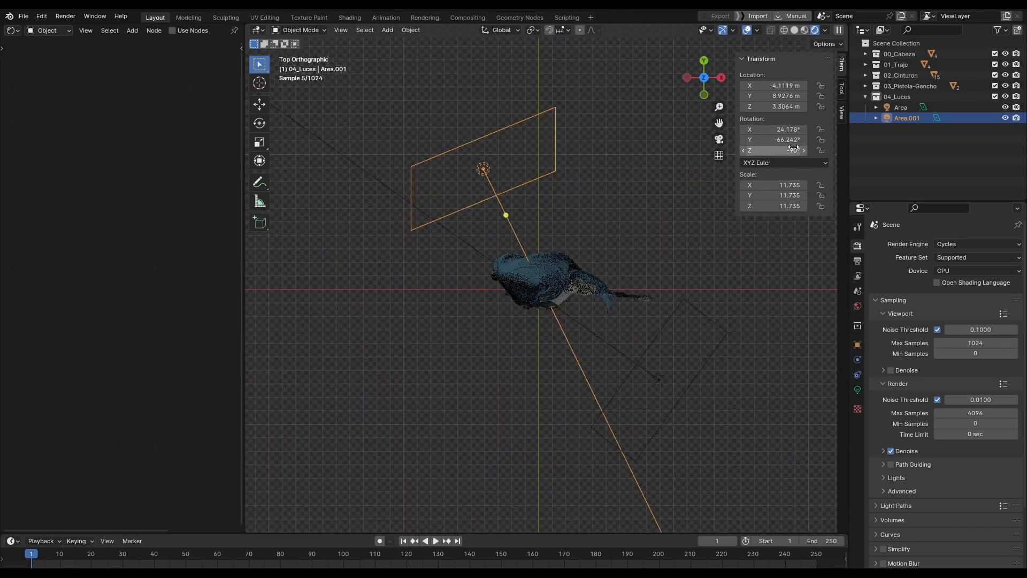
{"action": "middle_click_drag", "start_coordinate": [600, 467], "coordinate": [660, 399]}
{"action": "key", "text": "KP_1"}
{"action": "scroll", "coordinate": [569, 213], "scroll_direction": "up", "scroll_amount": 7}
{"action": "scroll", "coordinate": [569, 212], "scroll_direction": "down", "scroll_amount": 5}
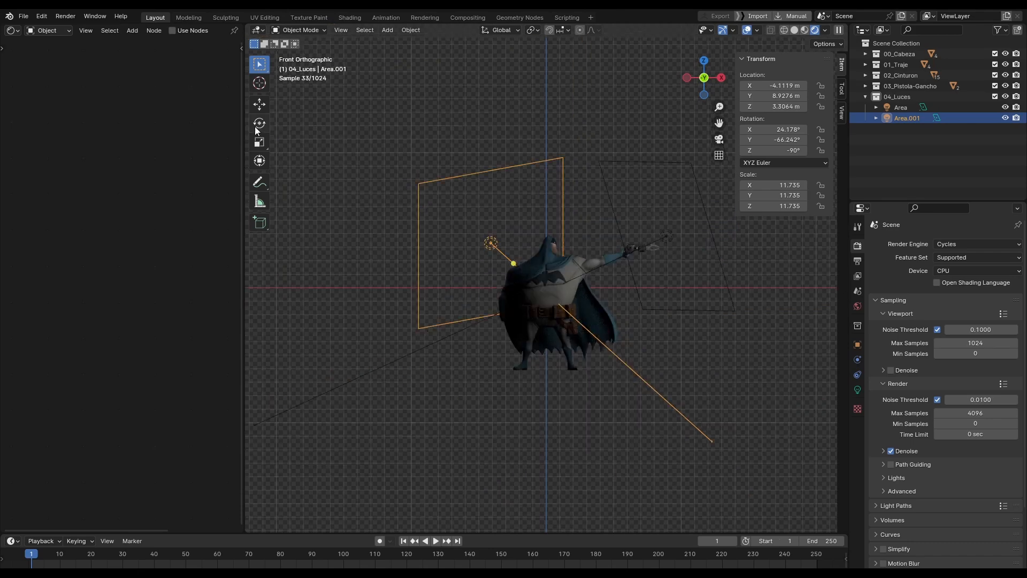
Rotate the rear light in Local orientation to refine its aim and scale it down to about 10.5
{"action": "left_click", "coordinate": [259, 123]}
{"action": "left_click", "coordinate": [501, 30]}
{"action": "left_click", "coordinate": [495, 68]}
{"action": "left_click_drag", "start_coordinate": [469, 219], "coordinate": [473, 216]}
{"action": "left_click", "coordinate": [760, 364]}
{"action": "scroll", "coordinate": [761, 364], "scroll_direction": "up", "scroll_amount": 3}
{"action": "key", "text": "ctrl+z"}
{"action": "key", "text": "s"}
{"action": "left_click", "coordinate": [749, 342]}
{"action": "scroll", "coordinate": [557, 279], "scroll_direction": "down", "scroll_amount": 3}
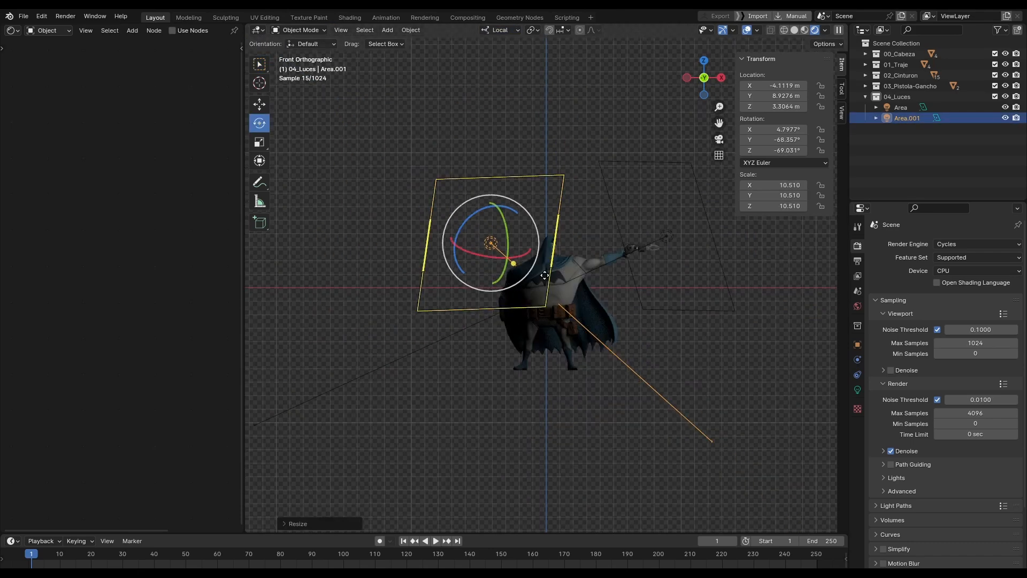
Duplicate the rear area light in the top view and place the copy in front of the character, opposite the first light
{"action": "scroll", "coordinate": [600, 364], "scroll_direction": "down", "scroll_amount": 1}
{"action": "left_click", "coordinate": [662, 405]}
{"action": "key", "text": "ctrl+KP_1"}
{"action": "key", "text": "KP_1"}
{"action": "left_click", "coordinate": [527, 178]}
{"action": "key", "text": "KP_7"}
{"action": "key", "text": "shift+d"}
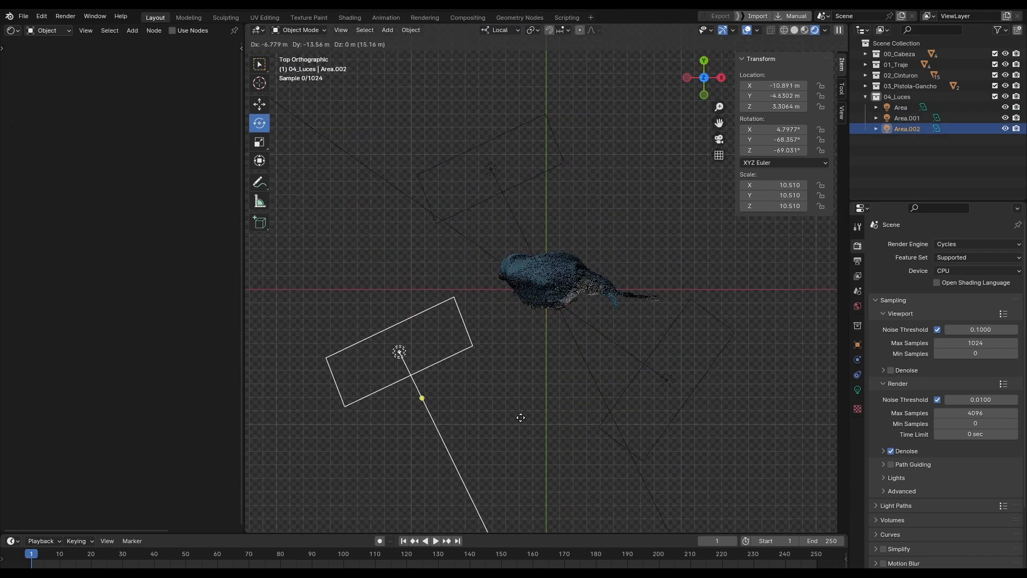
{"action": "left_click", "coordinate": [510, 421]}
Set the new front light's Y rotation to -90° and Z to 0°, aim it at the character, and lower it to about -1 m
{"action": "left_click", "coordinate": [787, 137]}
{"action": "key", "text": "g"}
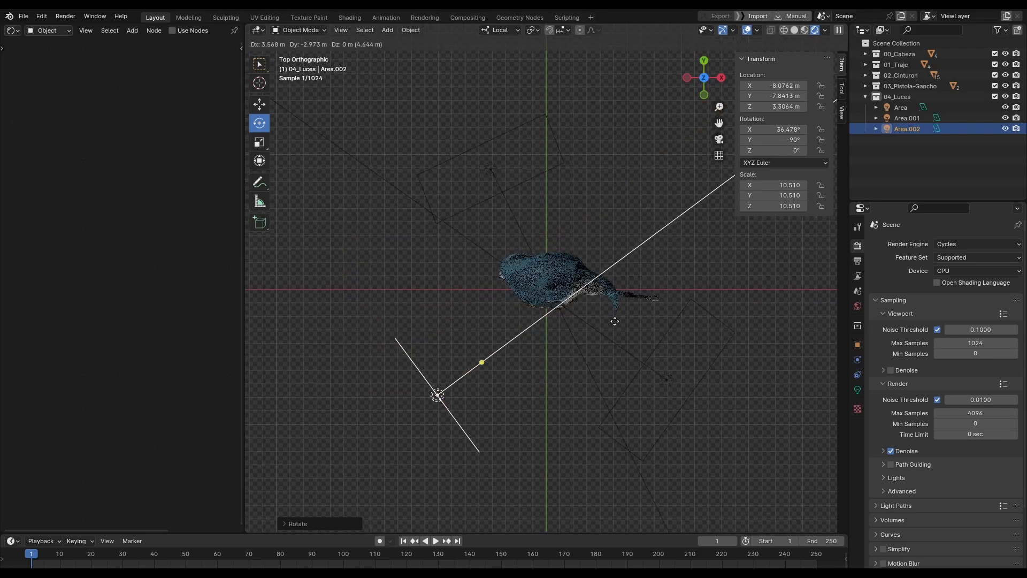
{"action": "left_click", "coordinate": [604, 311]}
{"action": "key", "text": "KP_1"}
{"action": "key", "text": "g"}
{"action": "left_click", "coordinate": [545, 347]}
{"action": "scroll", "coordinate": [544, 311], "scroll_direction": "up", "scroll_amount": 5}
{"action": "scroll", "coordinate": [543, 310], "scroll_direction": "down", "scroll_amount": 4}
Move the new front light farther out, re-aim it at the character in the top view, and set its power to 500 W
{"action": "key", "text": "KP_7"}
{"action": "key", "text": "r"}
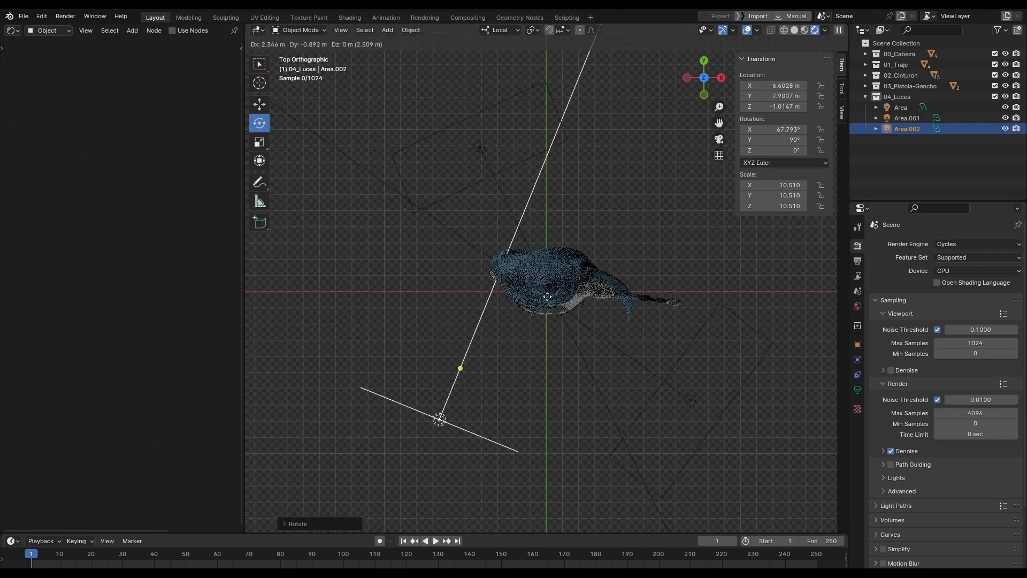
{"action": "left_click", "coordinate": [546, 315]}
{"action": "left_click", "coordinate": [858, 390]}
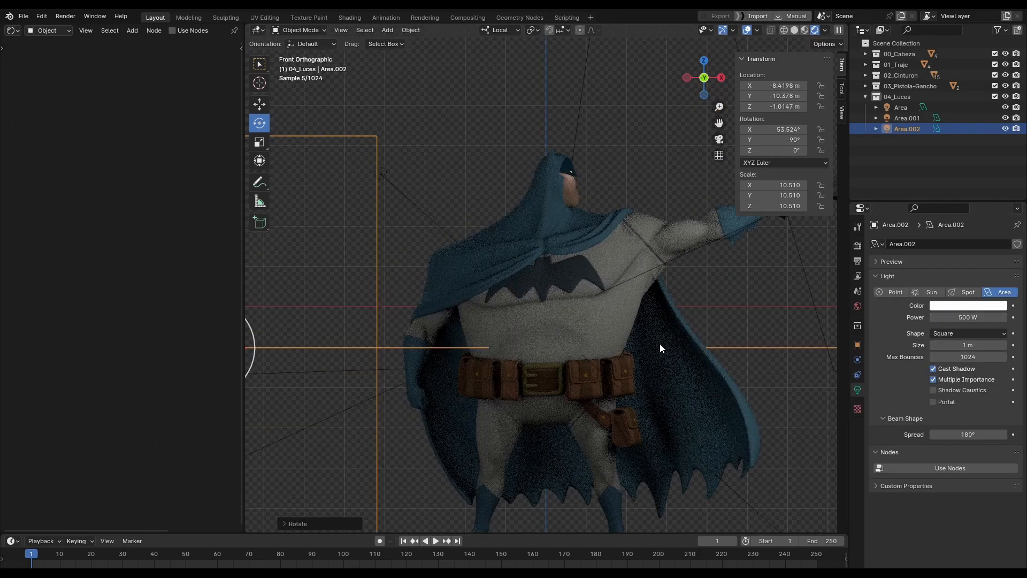
Open the roughness value of the body material's Principled BSDF for editing
{"action": "scroll", "coordinate": [659, 343], "scroll_direction": "up", "scroll_amount": 3}
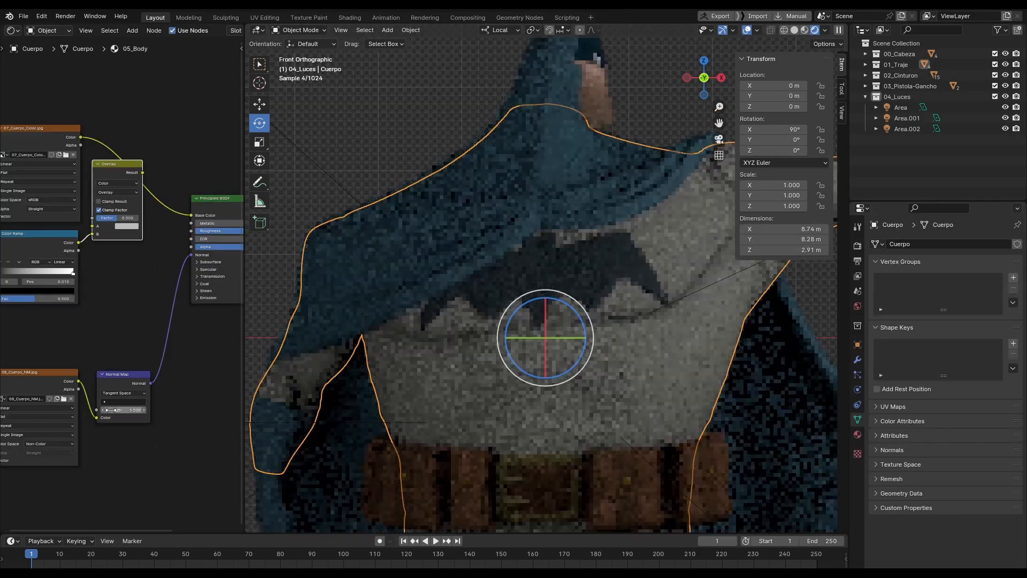
{"action": "middle_click_drag", "start_coordinate": [235, 230], "coordinate": [164, 245]}
{"action": "left_click", "coordinate": [175, 245]}
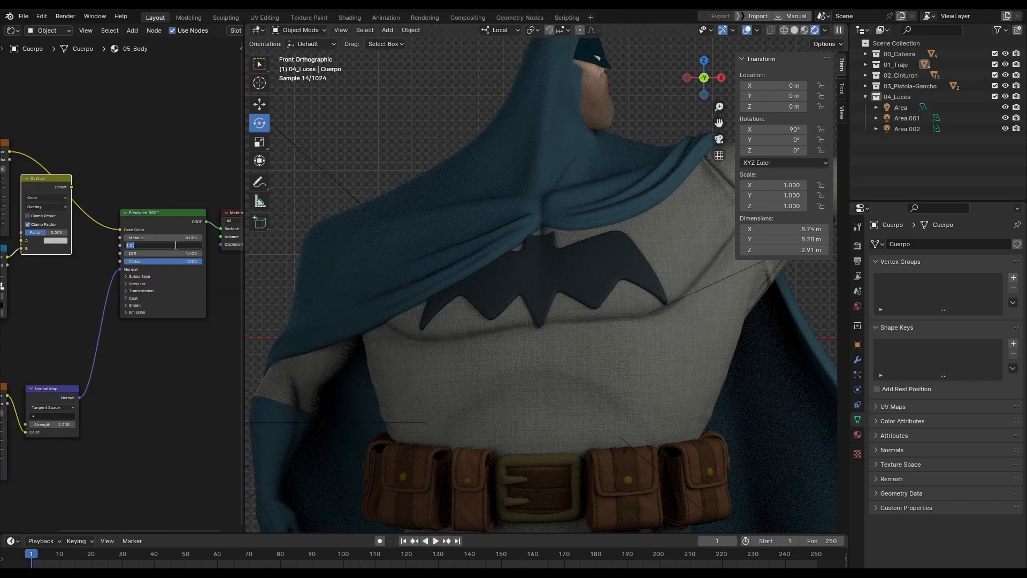
Set the cape and hood material's roughness to 0.35 and expand its Specular settings
{"action": "left_click", "coordinate": [476, 165]}
{"action": "left_click", "coordinate": [162, 244]}
{"action": "type", "text": ".35"}
{"action": "key", "text": "Return"}
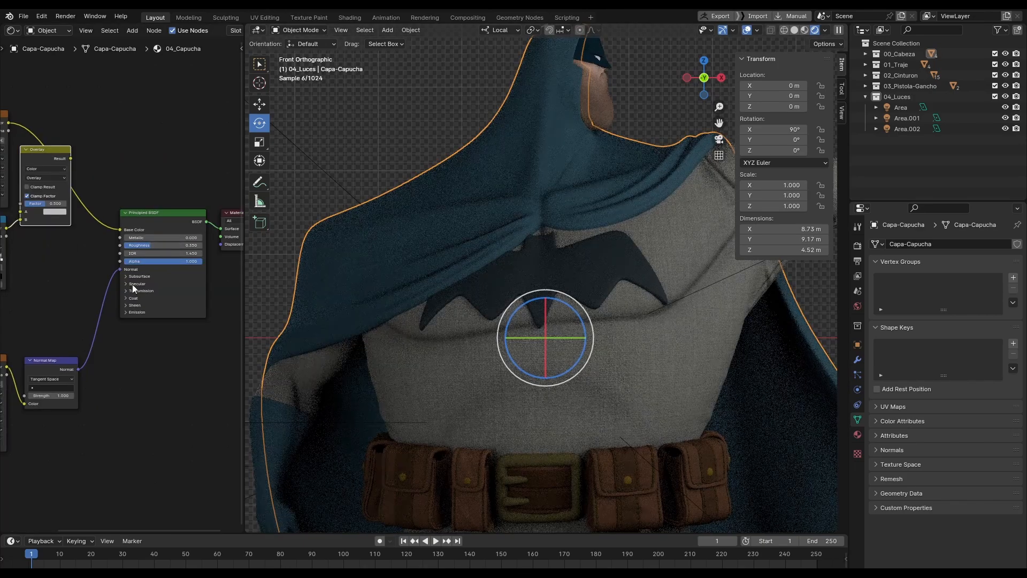
{"action": "left_click", "coordinate": [129, 284]}
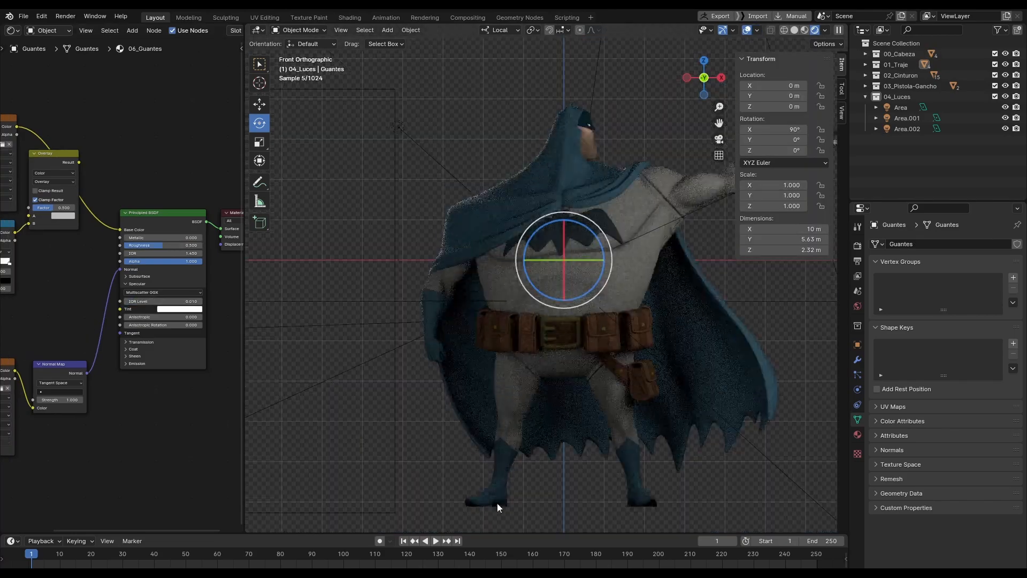
Edit the boots material's roughness, and set the mask material's roughness to 0.5 with a specular IOR level of 0.01
{"action": "left_click", "coordinate": [498, 503]}
{"action": "double_click", "coordinate": [185, 246]}
{"action": "key", "text": "BackSpace"}
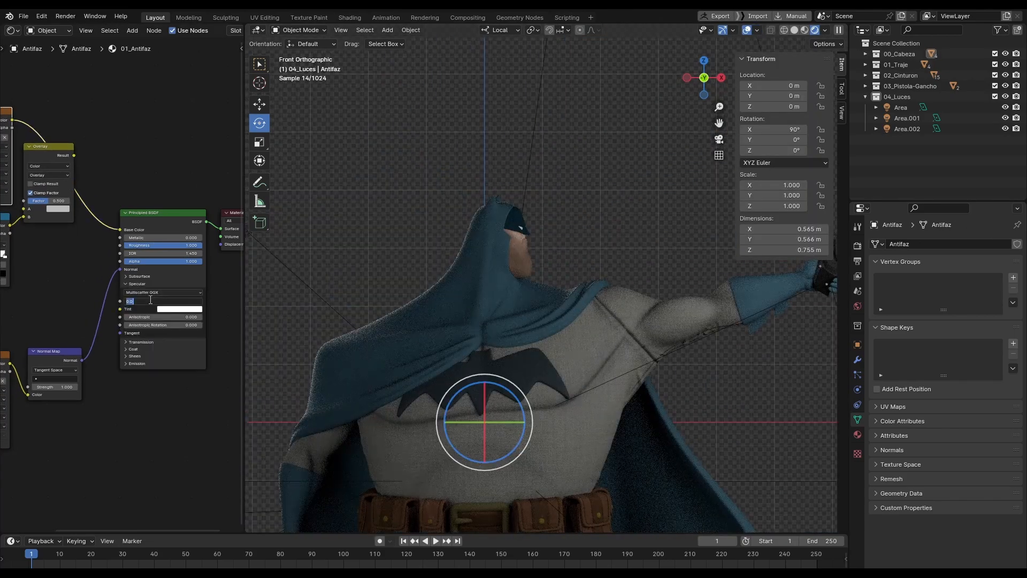
{"action": "double_click", "coordinate": [167, 245]}
{"action": "type", "text": ".5"}
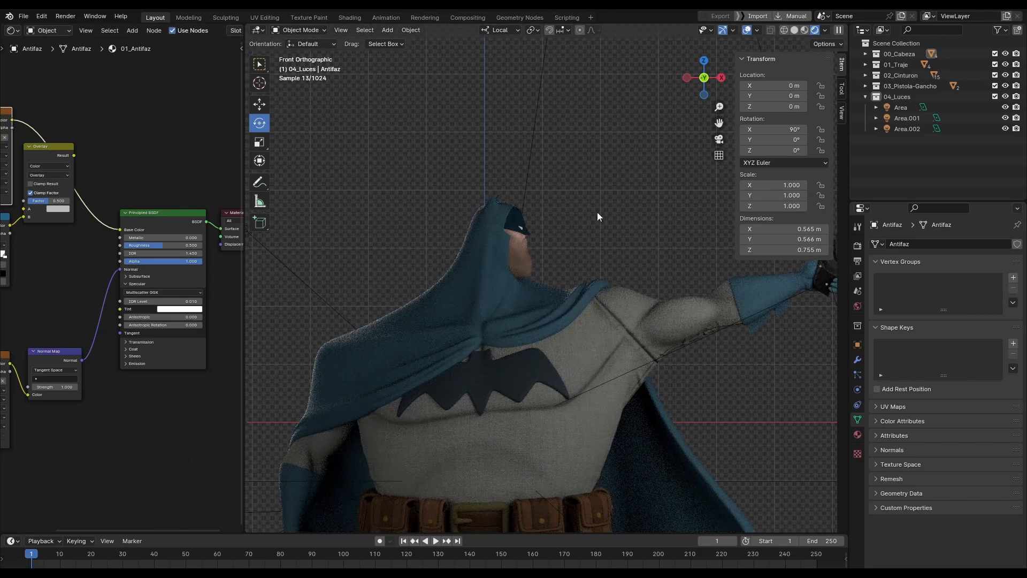
Set the chest bat symbol material's specular IOR level to 0.3 and check the character in perspective
{"action": "left_click", "coordinate": [489, 381]}
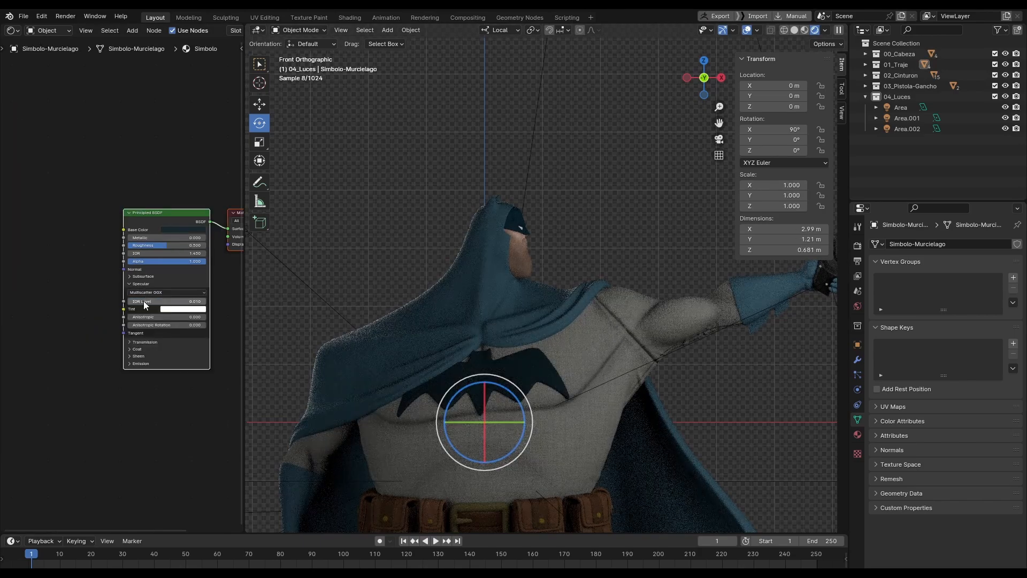
{"action": "left_click_drag", "start_coordinate": [145, 302], "coordinate": [140, 302]}
{"action": "scroll", "coordinate": [606, 207], "scroll_direction": "down", "scroll_amount": 6}
{"action": "middle_click_drag", "start_coordinate": [605, 207], "coordinate": [647, 310]}
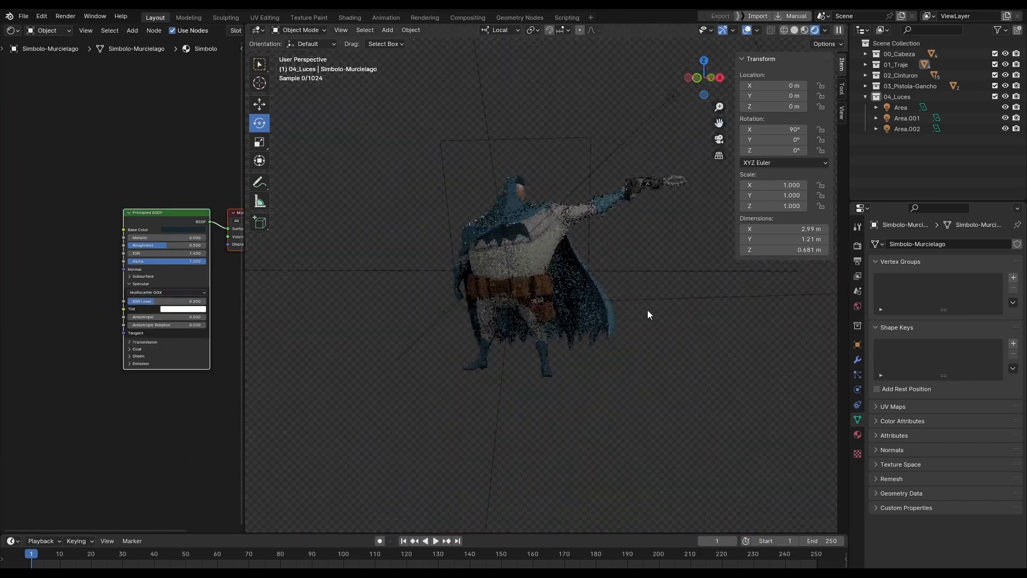
Duplicate the rear area light in the back view and place the copy low on the side of the outstretched arm
{"action": "key", "text": "KP_7"}
{"action": "key", "text": "ctrl+KP_1"}
{"action": "scroll", "coordinate": [589, 284], "scroll_direction": "up", "scroll_amount": 3}
{"action": "scroll", "coordinate": [590, 286], "scroll_direction": "down", "scroll_amount": 5}
{"action": "left_click", "coordinate": [622, 217]}
{"action": "key", "text": "shift+d"}
{"action": "left_click", "coordinate": [451, 282]}
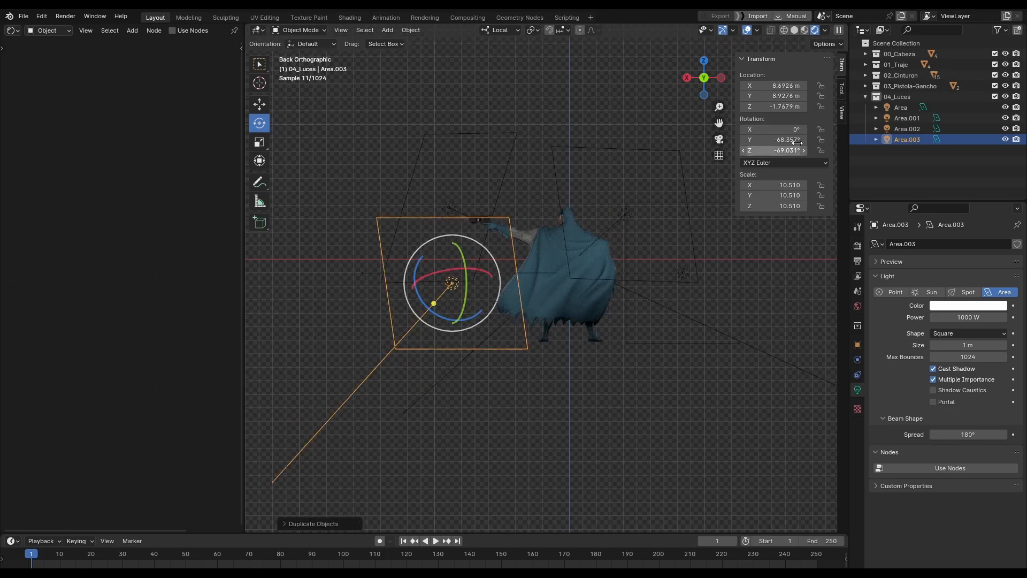
Set the copied rear light's Y rotation to 90° and Z to 0°, and aim it at the character in the top view
{"action": "double_click", "coordinate": [788, 139]}
{"action": "type", "text": "90"}
{"action": "key", "text": "Return"}
{"action": "key", "text": "KP_7"}
{"action": "middle_click_drag", "start_coordinate": [709, 300], "coordinate": [643, 330], "text": "shift"}
{"action": "key", "text": "r"}
{"action": "left_click", "coordinate": [640, 210]}
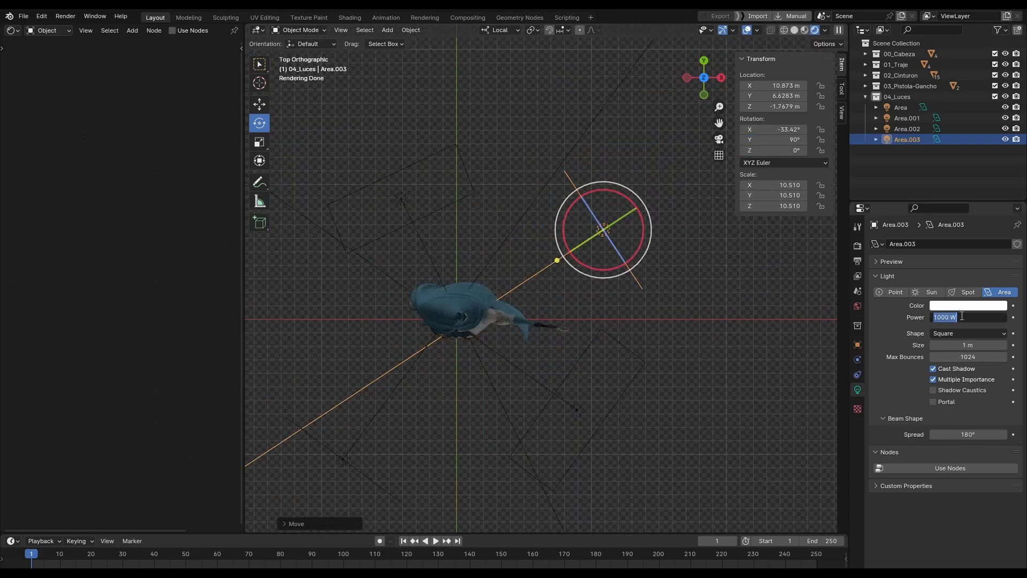
Set the new rear light to 350 W with a Rectangle shape and a Size X of about 0.73 m
{"action": "key", "text": "KP_1"}
{"action": "scroll", "coordinate": [610, 329], "scroll_direction": "up", "scroll_amount": 1}
{"action": "scroll", "coordinate": [611, 329], "scroll_direction": "down", "scroll_amount": 1}
{"action": "left_click", "coordinate": [969, 333]}
{"action": "left_click", "coordinate": [969, 357]}
{"action": "left_click_drag", "start_coordinate": [969, 345], "coordinate": [952, 345]}
{"action": "left_click", "coordinate": [709, 305]}
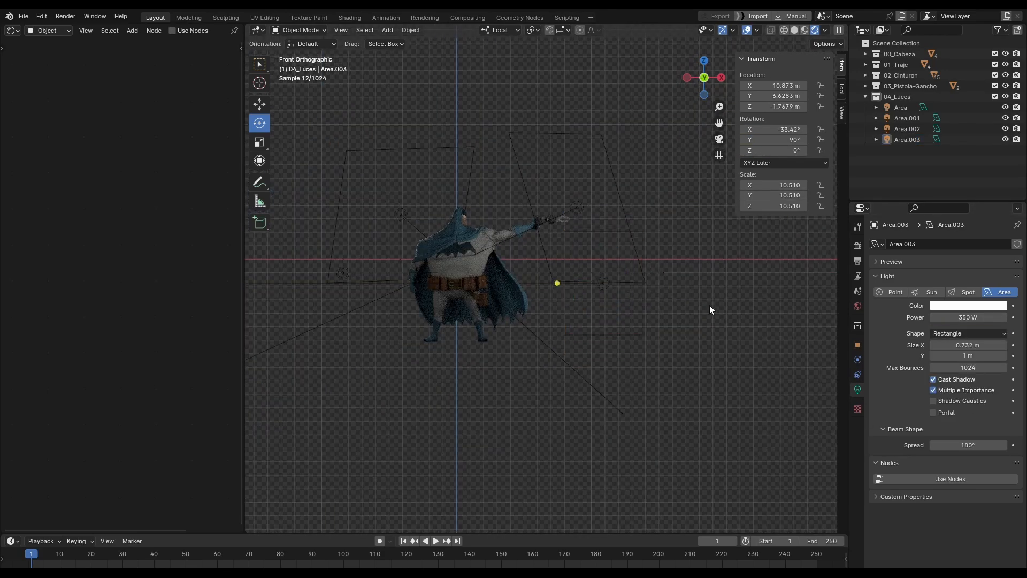
Duplicate the rectangular area light in the top view and place the copy directly in front of the character
{"action": "scroll", "coordinate": [586, 274], "scroll_direction": "up", "scroll_amount": 5}
{"action": "scroll", "coordinate": [585, 273], "scroll_direction": "down", "scroll_amount": 4}
{"action": "left_click", "coordinate": [710, 313]}
{"action": "key", "text": "KP_7"}
{"action": "key", "text": "shift+d"}
{"action": "left_click", "coordinate": [669, 501]}
Reset the copied rectangular light's rotation and turn it to 90° on X so it faces the character's front
{"action": "key", "text": "BackSpace"}
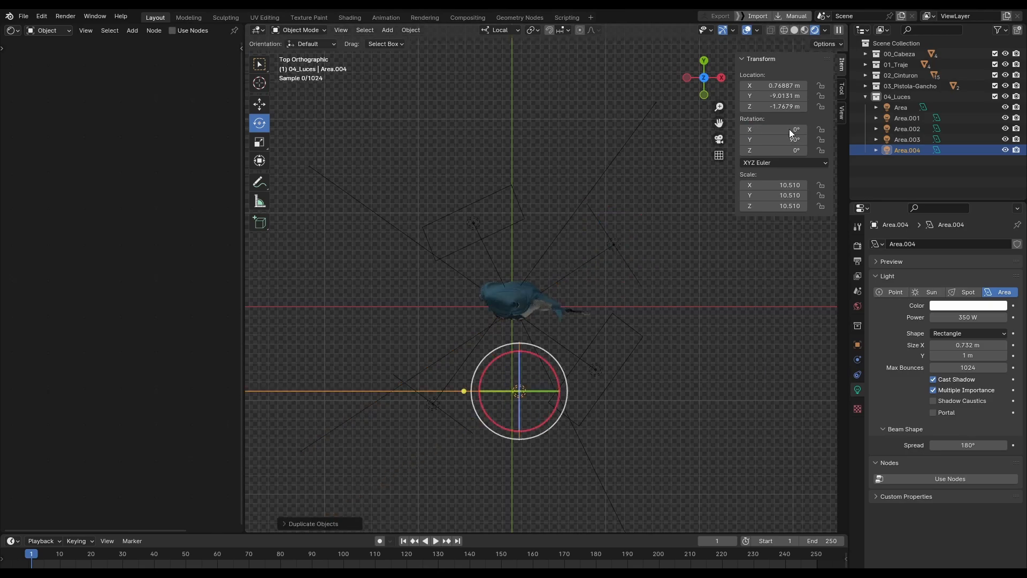
{"action": "key", "text": "BackSpace"}
{"action": "middle_click_drag", "start_coordinate": [716, 333], "coordinate": [674, 225]}
{"action": "left_click_drag", "start_coordinate": [411, 300], "coordinate": [414, 319]}
{"action": "key", "text": "KP_1"}
{"action": "scroll", "coordinate": [615, 300], "scroll_direction": "up", "scroll_amount": 5}
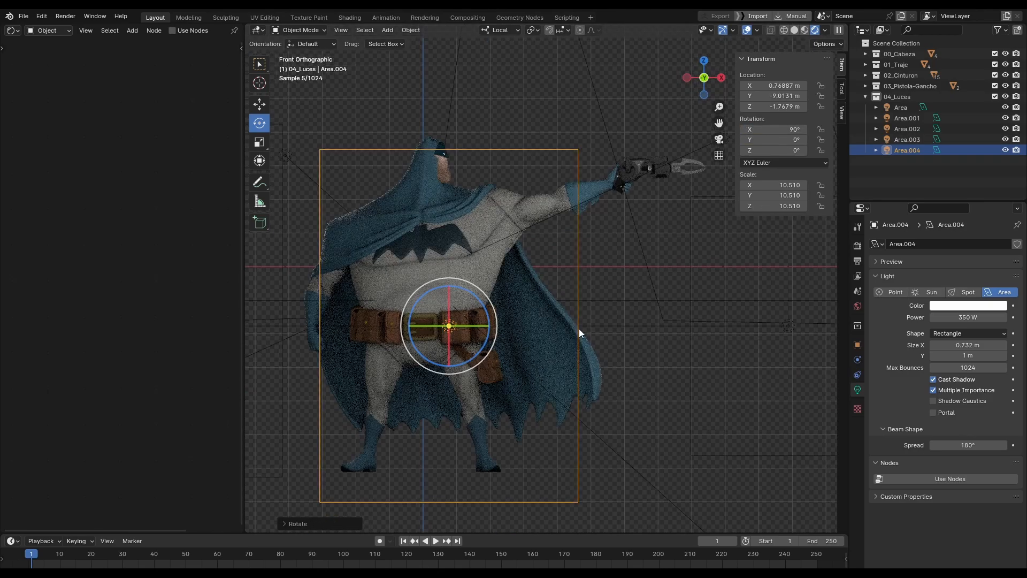
Widen the front rectangular light to about 1.47 m in X, scale it to about 5.5, and center it over the character's legs
{"action": "left_click_drag", "start_coordinate": [579, 328], "coordinate": [709, 328]}
{"action": "key", "text": "g"}
{"action": "left_click", "coordinate": [602, 387]}
{"action": "key", "text": "s"}
{"action": "left_click", "coordinate": [556, 381]}
{"action": "key", "text": "g"}
{"action": "left_click", "coordinate": [570, 318]}
Set the front rectangular light's power to 100 W and switch the viewport to Material Preview shading
{"action": "left_click", "coordinate": [969, 317]}
{"action": "type", "text": "100"}
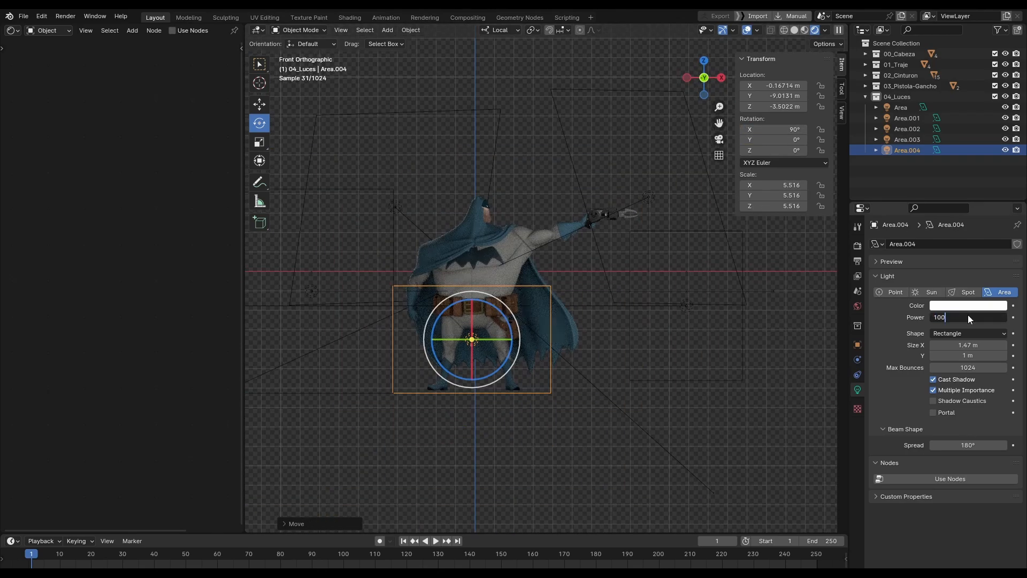
{"action": "key", "text": "Return"}
{"action": "scroll", "coordinate": [500, 295], "scroll_direction": "up", "scroll_amount": 4}
{"action": "left_click", "coordinate": [646, 229]}
{"action": "left_click", "coordinate": [804, 31]}
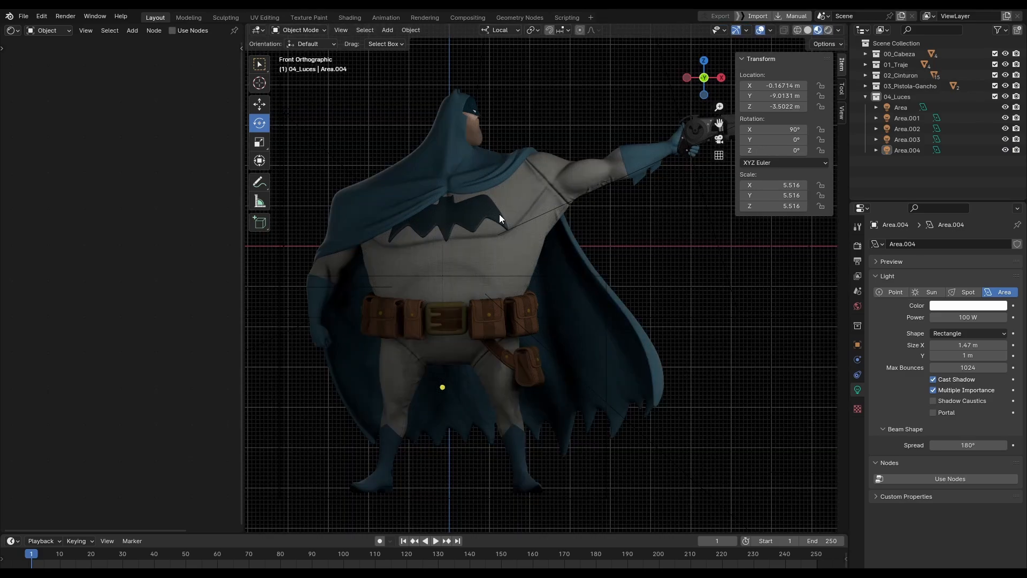
Try removing the normal map nodes from the mask's material
{"action": "middle_click_drag", "start_coordinate": [509, 118], "coordinate": [589, 240], "text": "shift"}
{"action": "scroll", "coordinate": [588, 239], "scroll_direction": "up", "scroll_amount": 10}
{"action": "middle_click_drag", "start_coordinate": [615, 84], "coordinate": [552, 295], "text": "shift"}
{"action": "scroll", "coordinate": [552, 296], "scroll_direction": "up", "scroll_amount": 1}
{"action": "middle_click_drag", "start_coordinate": [529, 156], "coordinate": [519, 244], "text": "shift"}
{"action": "scroll", "coordinate": [519, 244], "scroll_direction": "up", "scroll_amount": 7}
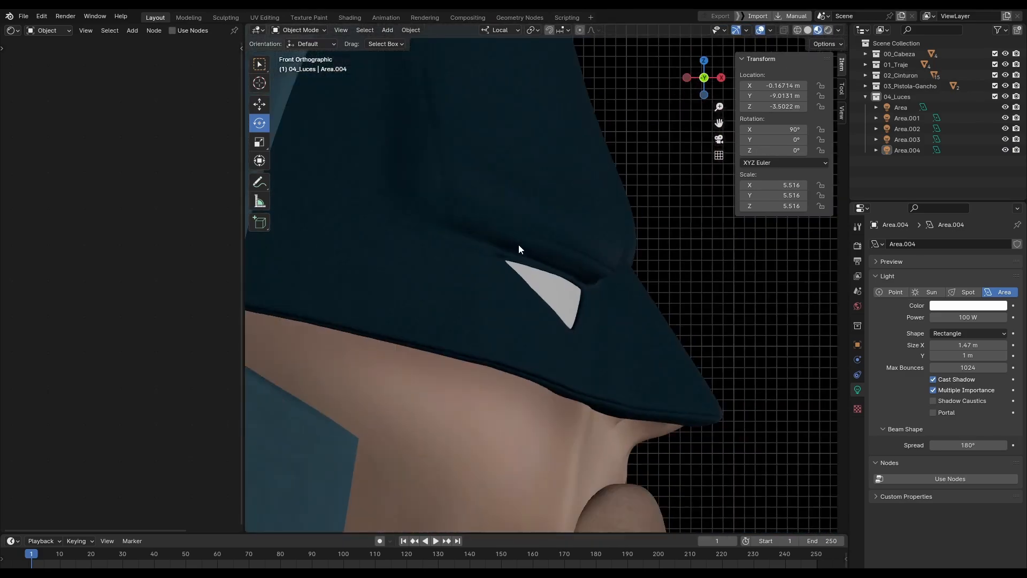
{"action": "scroll", "coordinate": [508, 252], "scroll_direction": "down", "scroll_amount": 2}
{"action": "left_click", "coordinate": [451, 294]}
{"action": "middle_click_drag", "start_coordinate": [119, 267], "coordinate": [180, 237]}
{"action": "left_click_drag", "start_coordinate": [183, 236], "coordinate": [158, 253]}
{"action": "left_click_drag", "start_coordinate": [178, 322], "coordinate": [7, 433]}
{"action": "key", "text": "x"}
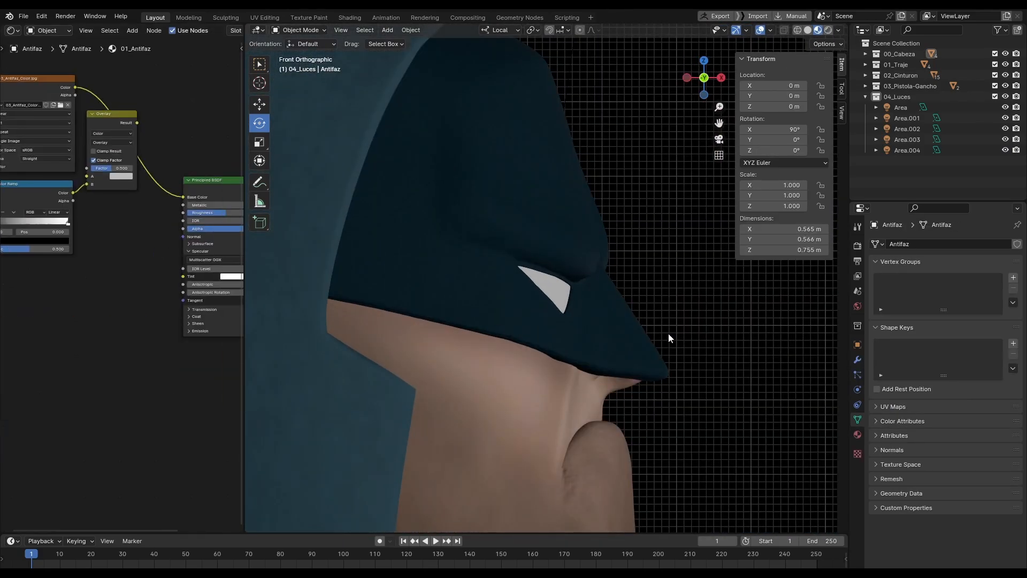
Undo the removal of the mask's normal map nodes
{"action": "middle_click_drag", "start_coordinate": [669, 337], "coordinate": [569, 328]}
{"action": "scroll", "coordinate": [569, 328], "scroll_direction": "down", "scroll_amount": 5}
{"action": "middle_click_drag", "start_coordinate": [455, 326], "coordinate": [576, 291], "text": "shift"}
{"action": "scroll", "coordinate": [575, 291], "scroll_direction": "up", "scroll_amount": 8}
{"action": "key", "text": "ctrl+z"}
{"action": "key", "text": "ctrl+z"}
{"action": "key", "text": "ctrl+z"}
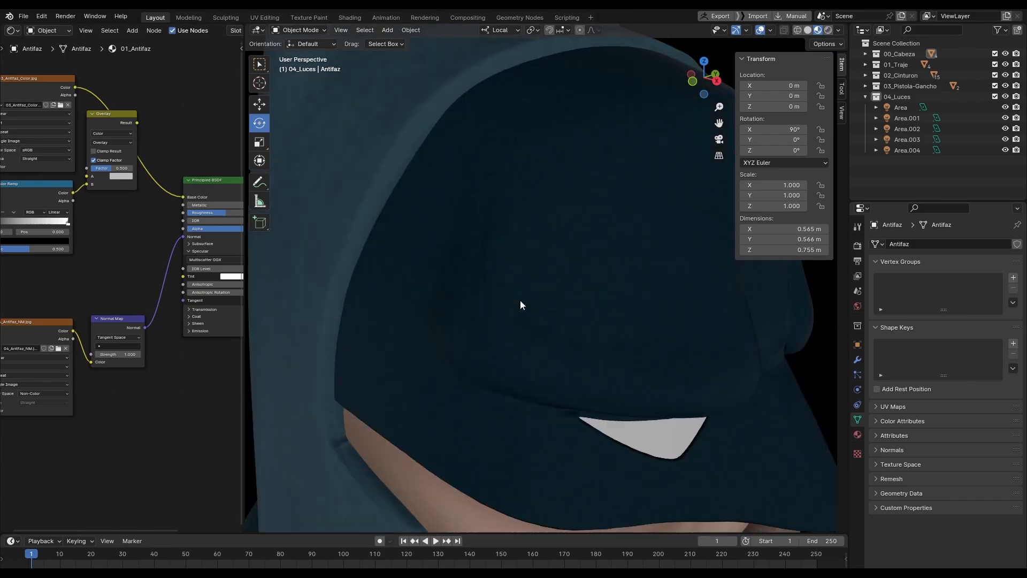
Set the mask material's normal map strength to 3
{"action": "key", "text": "Return"}
{"action": "scroll", "coordinate": [585, 273], "scroll_direction": "down", "scroll_amount": 12}
{"action": "key", "text": "KP_1"}
{"action": "scroll", "coordinate": [513, 282], "scroll_direction": "up", "scroll_amount": 10}
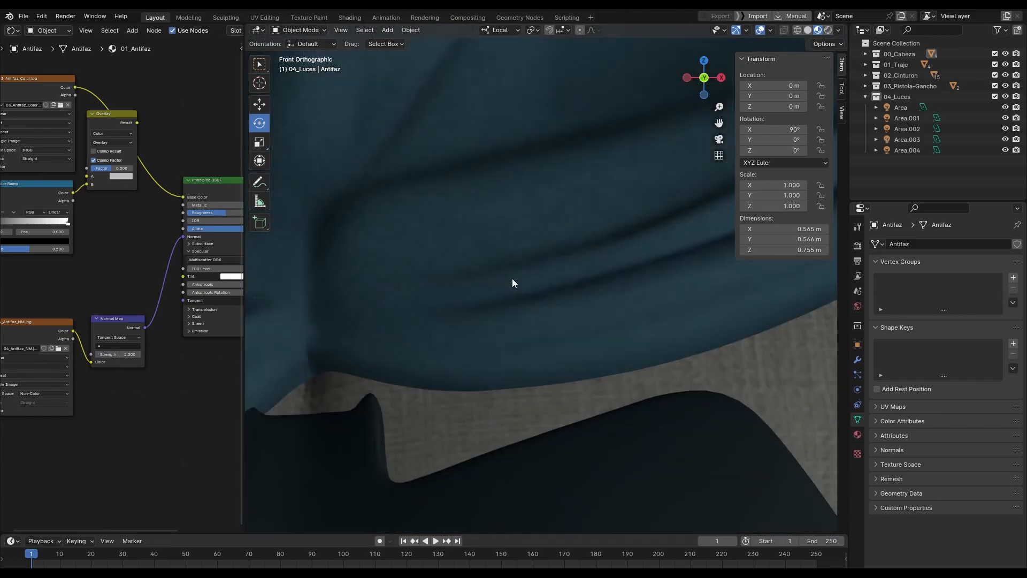
Select the hooded cape and set its normal map strength to 2
{"action": "left_click", "coordinate": [514, 282]}
{"action": "double_click", "coordinate": [114, 363]}
{"action": "type", "text": "2"}
Set the hooded cape material's specular IOR level to 0.1
{"action": "scroll", "coordinate": [436, 274], "scroll_direction": "down", "scroll_amount": 8}
{"action": "middle_click_drag", "start_coordinate": [436, 274], "coordinate": [454, 58], "text": "shift"}
{"action": "middle_click_drag", "start_coordinate": [197, 272], "coordinate": [145, 278]}
{"action": "scroll", "coordinate": [628, 431], "scroll_direction": "down", "scroll_amount": 4}
{"action": "middle_click_drag", "start_coordinate": [583, 160], "coordinate": [628, 432], "text": "shift"}
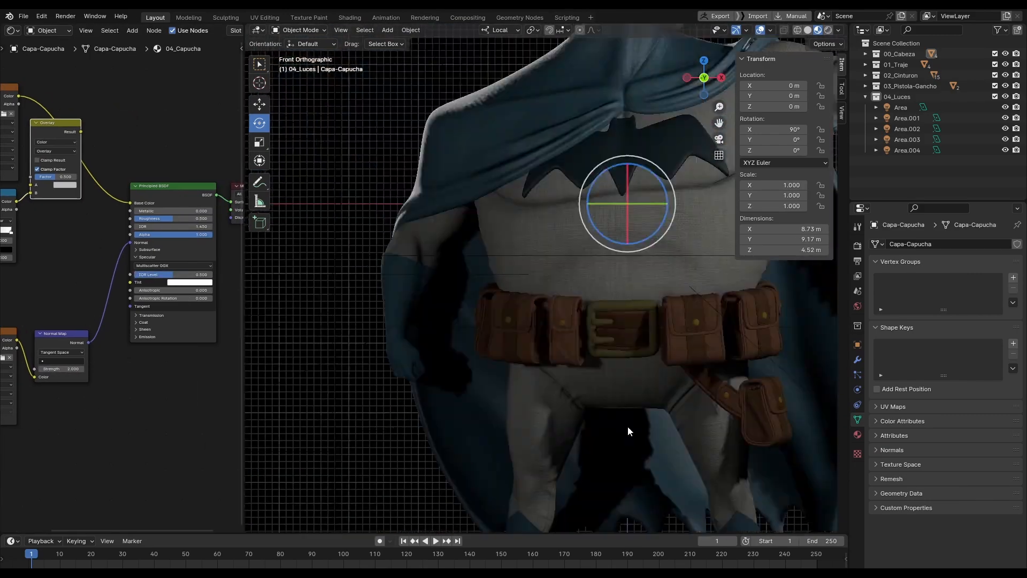
{"action": "middle_click_drag", "start_coordinate": [675, 70], "coordinate": [524, 241], "text": "shift"}
{"action": "scroll", "coordinate": [525, 241], "scroll_direction": "up", "scroll_amount": 3}
{"action": "scroll", "coordinate": [451, 276], "scroll_direction": "up", "scroll_amount": 6}
{"action": "scroll", "coordinate": [448, 276], "scroll_direction": "up", "scroll_amount": 2}
{"action": "scroll", "coordinate": [448, 275], "scroll_direction": "down", "scroll_amount": 4}
{"action": "double_click", "coordinate": [180, 275]}
{"action": "type", "text": "0.1"}
{"action": "key", "text": "Return"}
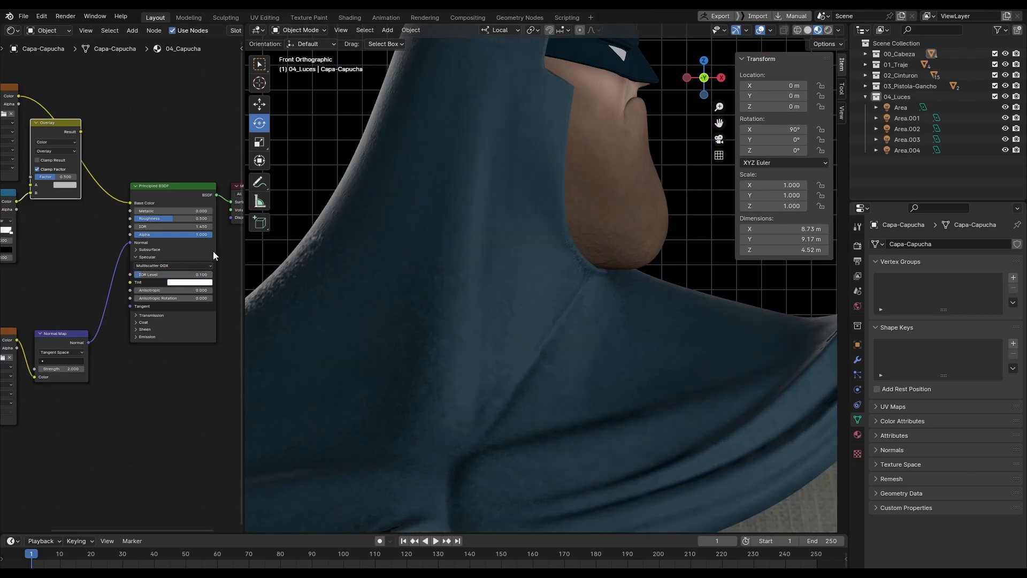
Disconnect the hooded cape's normal map from its shader and reconnect it to compare the surface relief
{"action": "left_click_drag", "start_coordinate": [130, 242], "coordinate": [110, 259]}
{"action": "scroll", "coordinate": [509, 300], "scroll_direction": "up", "scroll_amount": 4}
{"action": "scroll", "coordinate": [508, 300], "scroll_direction": "down", "scroll_amount": 3}
{"action": "left_click_drag", "start_coordinate": [89, 343], "coordinate": [130, 243]}
{"action": "middle_click_drag", "start_coordinate": [130, 246], "coordinate": [235, 175]}
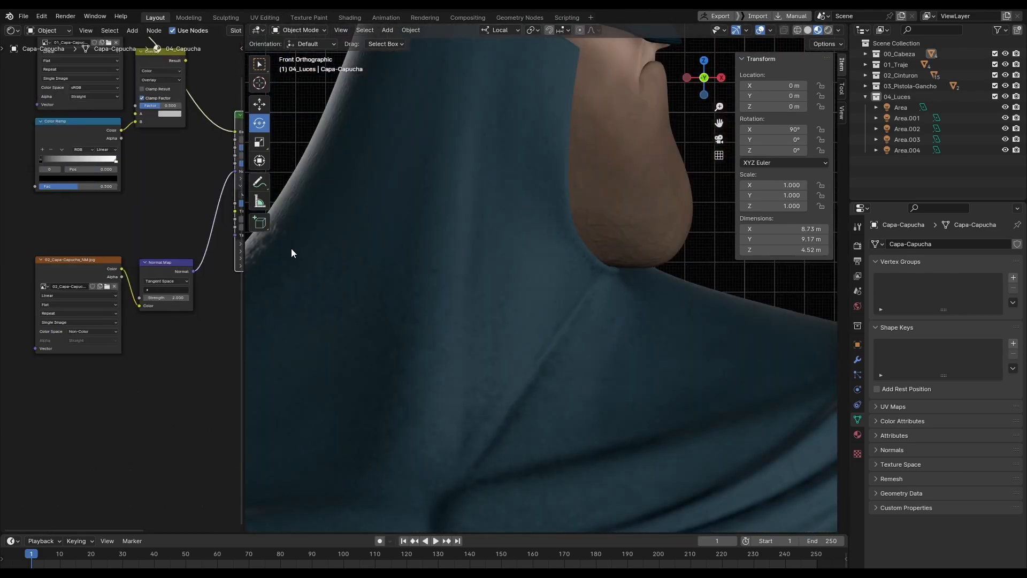
{"action": "scroll", "coordinate": [582, 326], "scroll_direction": "up", "scroll_amount": 3}
{"action": "scroll", "coordinate": [582, 325], "scroll_direction": "down", "scroll_amount": 6}
Select the gloves and set their normal map strength to 1.5
{"action": "middle_click_drag", "start_coordinate": [582, 326], "coordinate": [700, 425], "text": "shift"}
{"action": "scroll", "coordinate": [700, 425], "scroll_direction": "up", "scroll_amount": 2}
{"action": "left_click", "coordinate": [360, 342]}
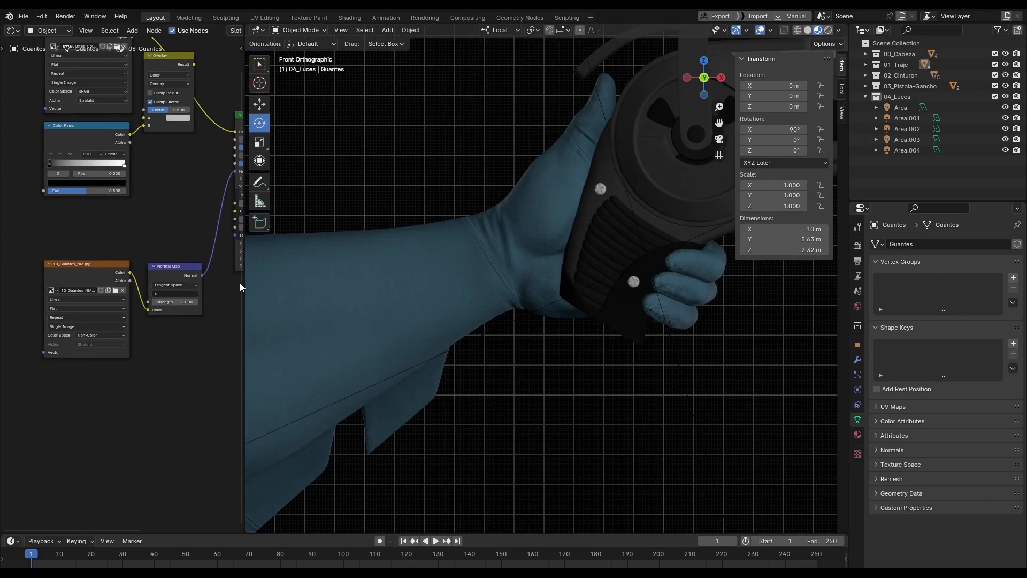
{"action": "scroll", "coordinate": [491, 271], "scroll_direction": "up", "scroll_amount": 4}
{"action": "scroll", "coordinate": [525, 289], "scroll_direction": "down", "scroll_amount": 3}
{"action": "scroll", "coordinate": [509, 310], "scroll_direction": "up", "scroll_amount": 4}
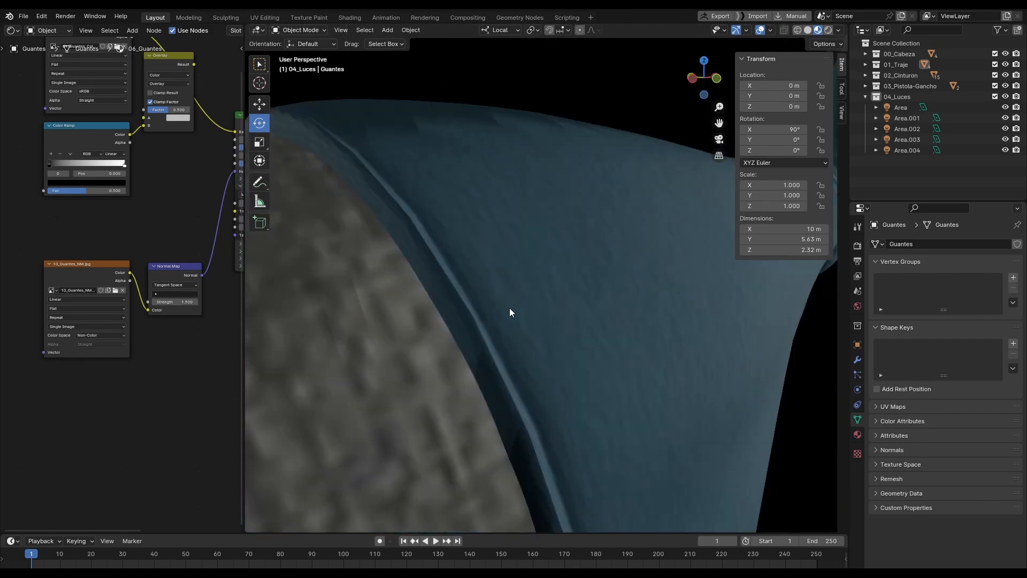
Set the gloves' normal map strength to 1 and collapse the 04_Luces collection
{"action": "scroll", "coordinate": [547, 298], "scroll_direction": "down", "scroll_amount": 4}
{"action": "scroll", "coordinate": [556, 300], "scroll_direction": "up", "scroll_amount": 3}
{"action": "mouse_move", "coordinate": [556, 299]}
{"action": "middle_mouse_down"}
{"action": "mouse_move", "coordinate": [486, 298]}
{"action": "mouse_move", "coordinate": [567, 299]}
{"action": "middle_mouse_up"}
{"action": "scroll", "coordinate": [486, 298], "scroll_direction": "up", "scroll_amount": 4}
{"action": "scroll", "coordinate": [486, 298], "scroll_direction": "down", "scroll_amount": 3}
{"action": "left_click", "coordinate": [866, 97]}
{"action": "scroll", "coordinate": [573, 351], "scroll_direction": "down", "scroll_amount": 10}
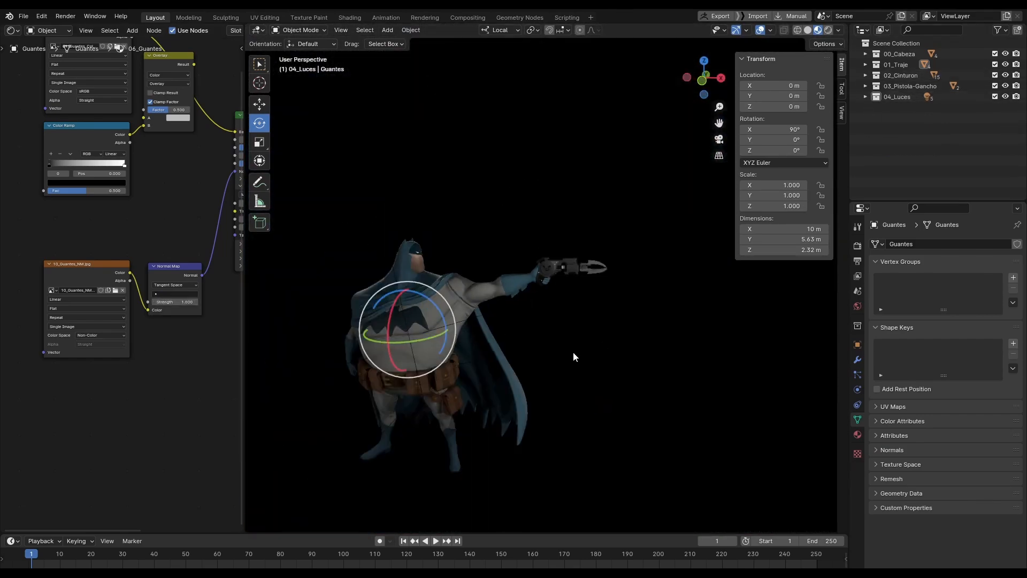
Disconnect the normal map from the gloves' shader
{"action": "key", "text": "KP_1"}
{"action": "scroll", "coordinate": [573, 351], "scroll_direction": "up", "scroll_amount": 4}
{"action": "middle_click_drag", "start_coordinate": [203, 214], "coordinate": [160, 214]}
{"action": "scroll", "coordinate": [161, 214], "scroll_direction": "up", "scroll_amount": 1}
{"action": "left_click_drag", "start_coordinate": [196, 177], "coordinate": [169, 191]}
{"action": "scroll", "coordinate": [475, 335], "scroll_direction": "up", "scroll_amount": 8}
{"action": "scroll", "coordinate": [564, 303], "scroll_direction": "down", "scroll_amount": 7}
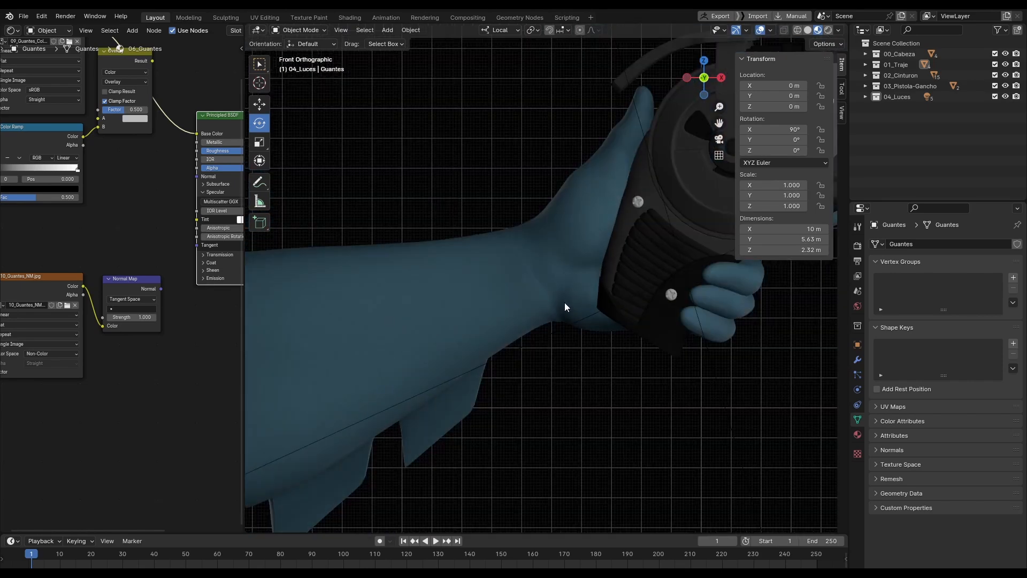
{"action": "scroll", "coordinate": [564, 303], "scroll_direction": "up", "scroll_amount": 7}
Try the overlay result as the gloves' base color, and link the color image directly again
{"action": "left_click_drag", "start_coordinate": [196, 133], "coordinate": [174, 141]}
{"action": "left_click_drag", "start_coordinate": [152, 61], "coordinate": [197, 134]}
{"action": "middle_click_drag", "start_coordinate": [200, 136], "coordinate": [175, 234]}
{"action": "left_click_drag", "start_coordinate": [61, 121], "coordinate": [172, 232]}
{"action": "middle_click_drag", "start_coordinate": [160, 235], "coordinate": [206, 238]}
{"action": "scroll", "coordinate": [579, 381], "scroll_direction": "down", "scroll_amount": 9}
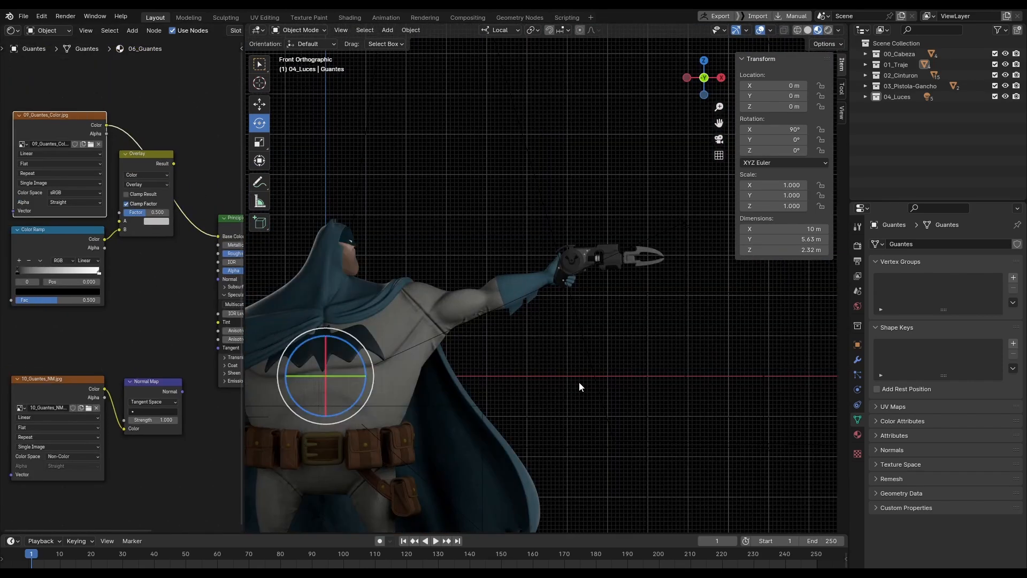
Select the small belt pouch beside the buckle and adjust its material's specular IOR level
{"action": "scroll", "coordinate": [419, 471], "scroll_direction": "up", "scroll_amount": 7}
{"action": "left_click", "coordinate": [399, 332]}
{"action": "scroll", "coordinate": [408, 330], "scroll_direction": "up", "scroll_amount": 8}
{"action": "scroll", "coordinate": [268, 382], "scroll_direction": "down", "scroll_amount": 8}
{"action": "middle_click_drag", "start_coordinate": [268, 381], "coordinate": [651, 337], "text": "shift"}
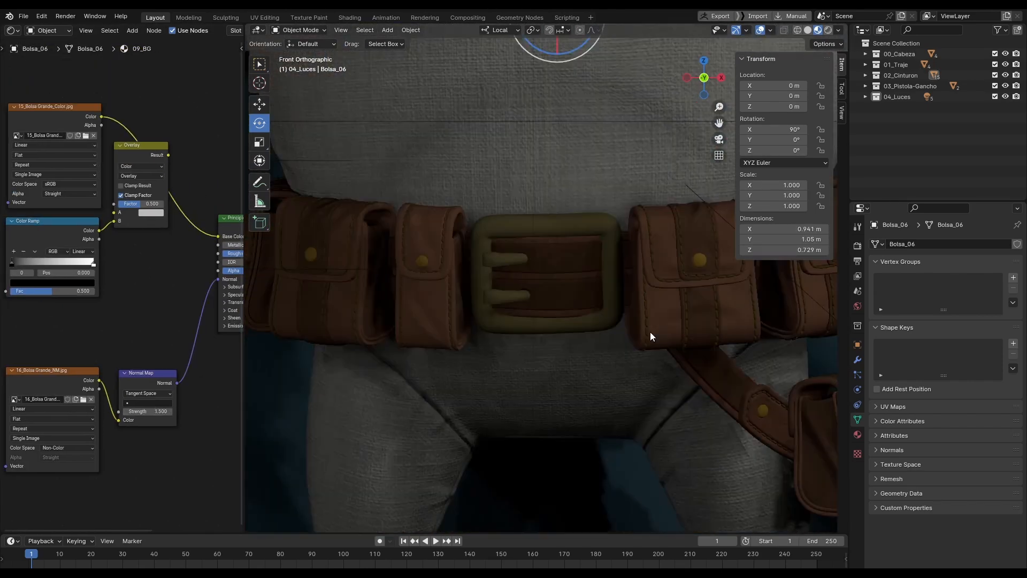
{"action": "left_click", "coordinate": [434, 319]}
{"action": "middle_click_drag", "start_coordinate": [225, 272], "coordinate": [123, 289]}
{"action": "left_click", "coordinate": [134, 313]}
{"action": "scroll", "coordinate": [442, 273], "scroll_direction": "up", "scroll_amount": 8}
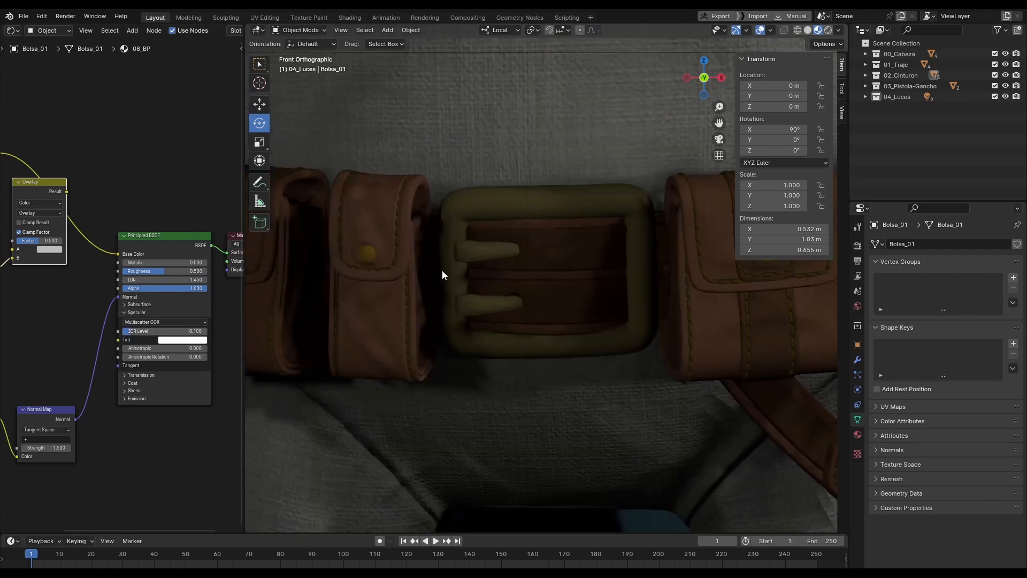
{"action": "key", "text": "Return"}
{"action": "scroll", "coordinate": [521, 270], "scroll_direction": "down", "scroll_amount": 7}
Select the large belt pouch and set its material's specular IOR level to 0.2
{"action": "left_click", "coordinate": [356, 268]}
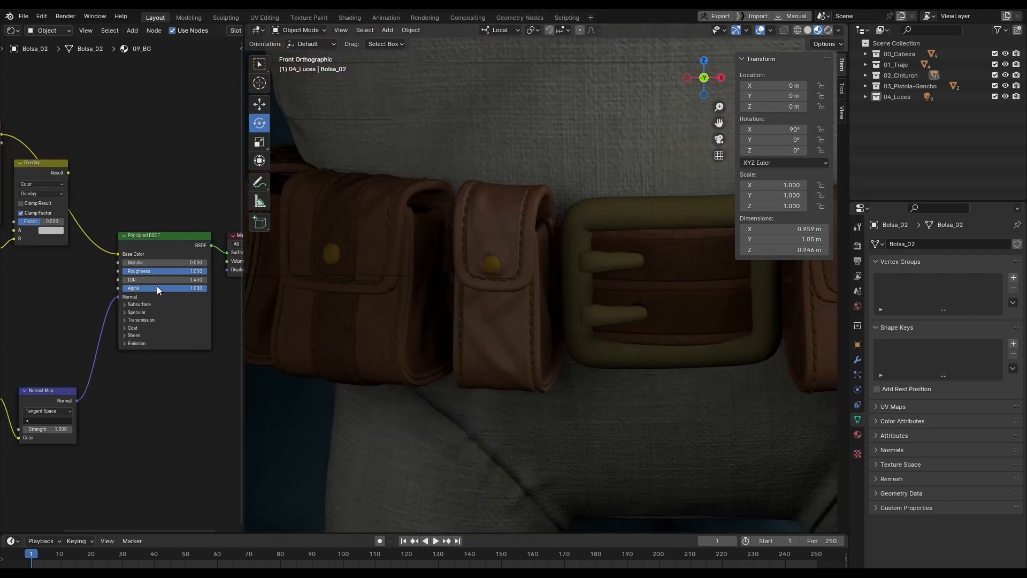
{"action": "left_click", "coordinate": [137, 313]}
{"action": "double_click", "coordinate": [147, 331]}
{"action": "type", "text": ".2"}
{"action": "scroll", "coordinate": [655, 305], "scroll_direction": "down", "scroll_amount": 2}
Reset the belt straps' roughness to its default and set their specular IOR level to 0.25
{"action": "left_click", "coordinate": [633, 276]}
{"action": "key", "text": "BackSpace"}
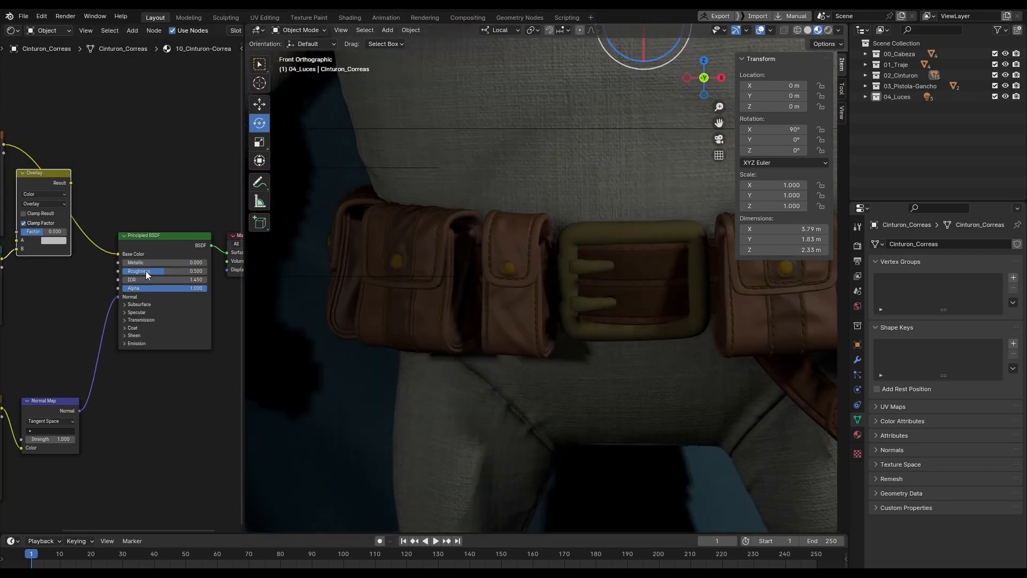
{"action": "left_click", "coordinate": [140, 313]}
{"action": "double_click", "coordinate": [160, 330]}
{"action": "type", "text": ".25"}
{"action": "key", "text": "Return"}
Set the belt straps' normal map strength to 1.5
{"action": "scroll", "coordinate": [696, 268], "scroll_direction": "up", "scroll_amount": 7}
{"action": "double_click", "coordinate": [47, 439]}
{"action": "type", "text": "2"}
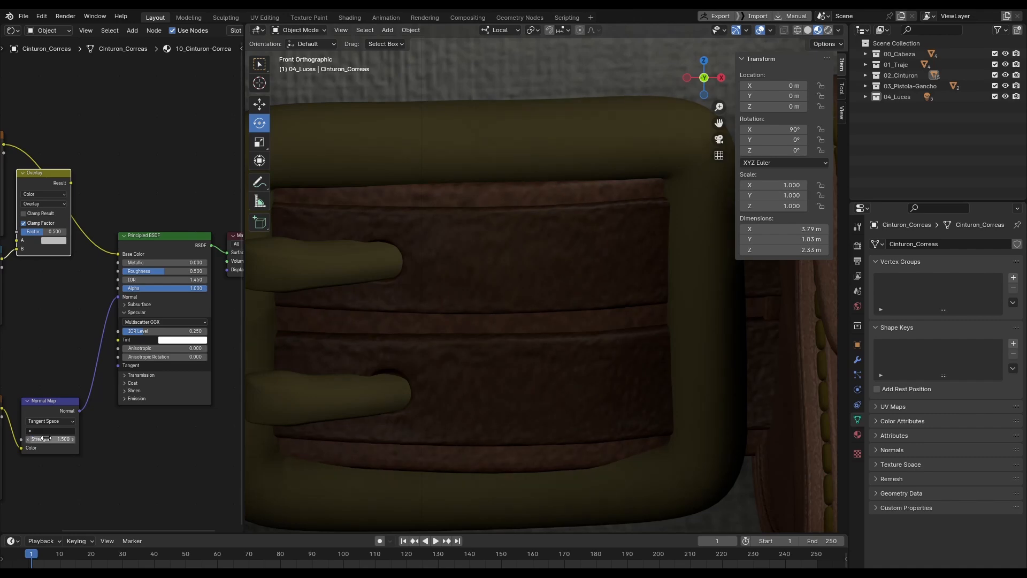
Adjust the materials of the belt's metal parts, giving the buckle a brighter gold base color
{"action": "left_click", "coordinate": [332, 268]}
{"action": "left_click_drag", "start_coordinate": [131, 262], "coordinate": [155, 271]}
{"action": "scroll", "coordinate": [482, 278], "scroll_direction": "down", "scroll_amount": 3}
{"action": "left_click", "coordinate": [183, 254]}
{"action": "left_click_drag", "start_coordinate": [237, 175], "coordinate": [266, 146]}
{"action": "scroll", "coordinate": [518, 294], "scroll_direction": "down", "scroll_amount": 10}
{"action": "scroll", "coordinate": [597, 284], "scroll_direction": "up", "scroll_amount": 10}
{"action": "left_click", "coordinate": [555, 235]}
{"action": "key", "text": "Return"}
{"action": "left_click", "coordinate": [182, 254]}
{"action": "scroll", "coordinate": [529, 329], "scroll_direction": "down", "scroll_amount": 5}
{"action": "scroll", "coordinate": [529, 329], "scroll_direction": "up", "scroll_amount": 5}
Select the pouch stitching and adjust its material, with an olive base color and specular IOR level 0.2
{"action": "left_click", "coordinate": [529, 329]}
{"action": "left_click", "coordinate": [198, 246]}
{"action": "left_click", "coordinate": [140, 319]}
{"action": "scroll", "coordinate": [455, 300], "scroll_direction": "down", "scroll_amount": 8}
{"action": "middle_click_drag", "start_coordinate": [436, 519], "coordinate": [436, 412], "text": "shift"}
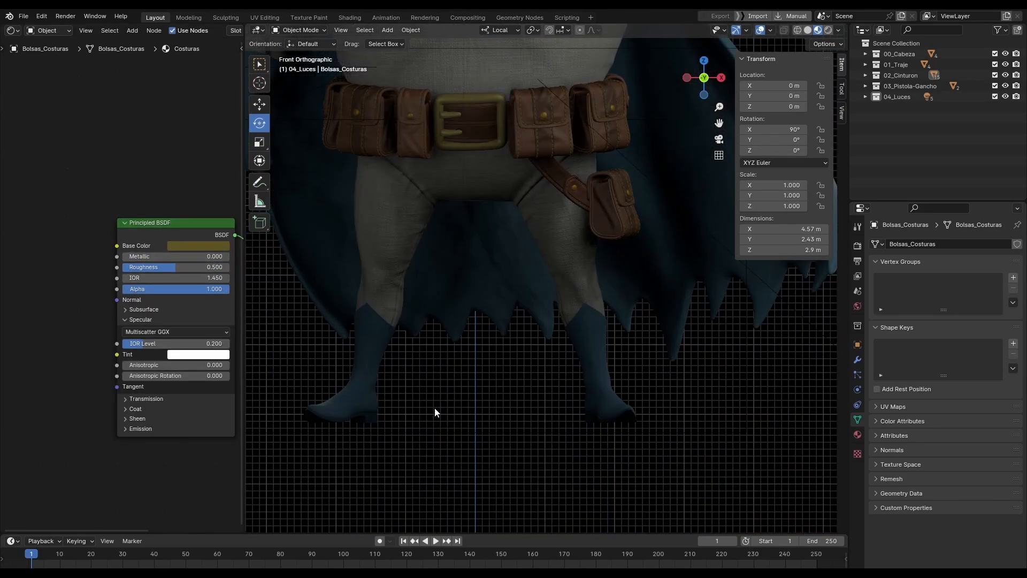
Examine the character's legs, boots and upper body up close and from behind
{"action": "scroll", "coordinate": [435, 374], "scroll_direction": "up", "scroll_amount": 6}
{"action": "left_click", "coordinate": [435, 319]}
{"action": "middle_click_drag", "start_coordinate": [435, 319], "coordinate": [633, 183], "text": "shift"}
{"action": "scroll", "coordinate": [633, 183], "scroll_direction": "down", "scroll_amount": 5}
{"action": "scroll", "coordinate": [582, 277], "scroll_direction": "up", "scroll_amount": 12}
{"action": "middle_click_drag", "start_coordinate": [615, 67], "coordinate": [567, 128], "text": "shift"}
{"action": "scroll", "coordinate": [648, 341], "scroll_direction": "down", "scroll_amount": 18}
{"action": "key", "text": "ctrl+KP_1"}
{"action": "scroll", "coordinate": [647, 341], "scroll_direction": "up", "scroll_amount": 8}
Hide the grid overlay in the viewport
{"action": "left_click", "coordinate": [770, 31]}
{"action": "left_click", "coordinate": [703, 83]}
{"action": "scroll", "coordinate": [547, 251], "scroll_direction": "up", "scroll_amount": 8}
{"action": "scroll", "coordinate": [573, 282], "scroll_direction": "down", "scroll_amount": 8}
Try disconnecting the normal map from the hooded cape's shader, and undo the change
{"action": "left_click", "coordinate": [535, 214]}
{"action": "left_click_drag", "start_coordinate": [117, 300], "coordinate": [91, 301]}
{"action": "key", "text": "ctrl+z"}
{"action": "scroll", "coordinate": [499, 284], "scroll_direction": "down", "scroll_amount": 8}
{"action": "key", "text": "KP_1"}
{"action": "scroll", "coordinate": [587, 291], "scroll_direction": "up", "scroll_amount": 14}
{"action": "scroll", "coordinate": [587, 295], "scroll_direction": "down", "scroll_amount": 12}
Expand the 04_Luces collection, select the square light Area, and reposition and tilt it in the front view
{"action": "left_click", "coordinate": [866, 97]}
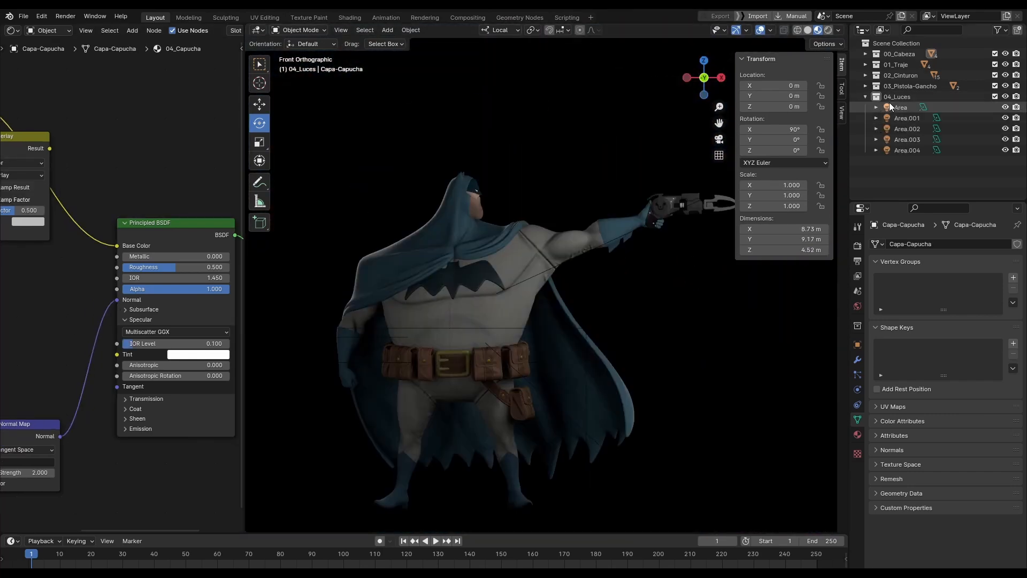
{"action": "left_click", "coordinate": [901, 107]}
{"action": "left_click_drag", "start_coordinate": [600, 236], "coordinate": [600, 244]}
{"action": "left_click", "coordinate": [259, 104]}
{"action": "left_click_drag", "start_coordinate": [578, 280], "coordinate": [587, 313]}
{"action": "left_click", "coordinate": [259, 123]}
{"action": "left_click_drag", "start_coordinate": [605, 259], "coordinate": [611, 272]}
{"action": "left_click", "coordinate": [608, 262]}
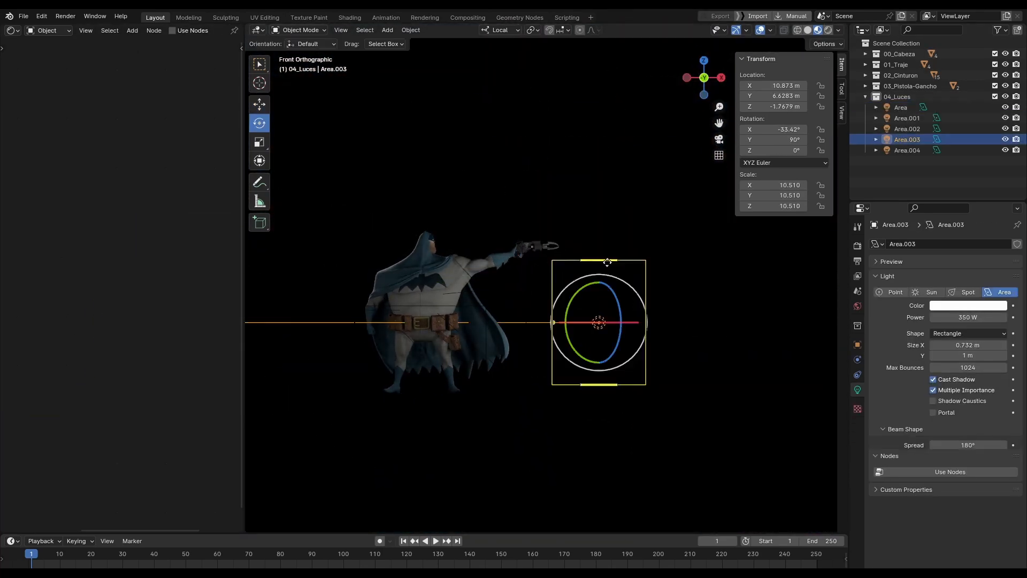
In the top view, move the light Area to about X 14.2 m, Y -0.9 m and turn it toward the character
{"action": "key", "text": "KP_3"}
{"action": "key", "text": "KP_7"}
{"action": "left_click", "coordinate": [260, 104]}
{"action": "left_click_drag", "start_coordinate": [603, 377], "coordinate": [683, 285]}
{"action": "left_click", "coordinate": [259, 123]}
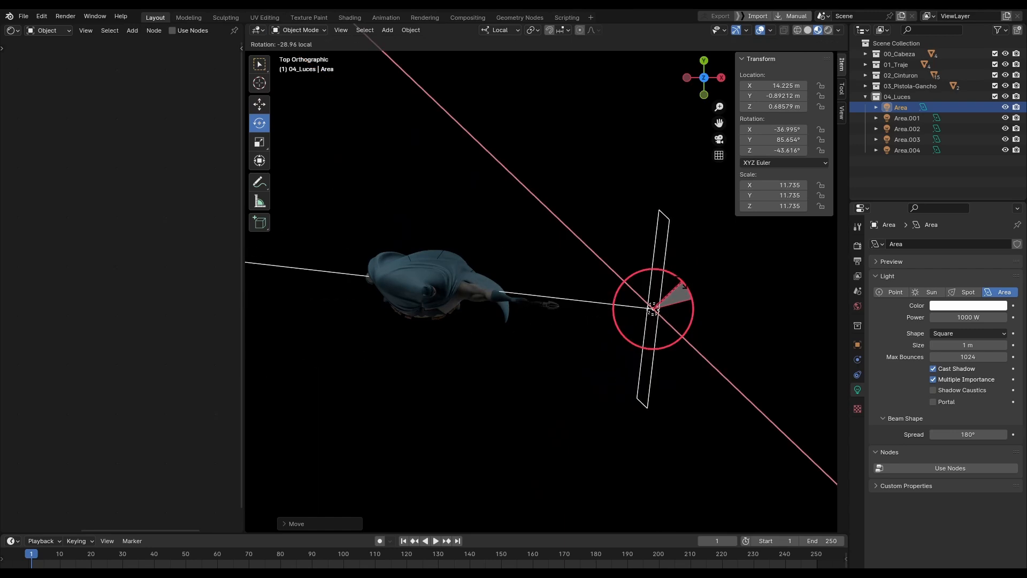
Toggle the visibility of the light Area off and on to compare its effect on the character
{"action": "key", "text": "KP_1"}
{"action": "left_click", "coordinate": [1005, 108]}
{"action": "left_click", "coordinate": [1005, 108]}
{"action": "left_click", "coordinate": [902, 108]}
{"action": "middle_click_drag", "start_coordinate": [417, 316], "coordinate": [655, 321]}
{"action": "left_click", "coordinate": [1006, 108]}
{"action": "left_click", "coordinate": [1005, 108]}
{"action": "left_click", "coordinate": [902, 108]}
{"action": "key", "text": "KP_7"}
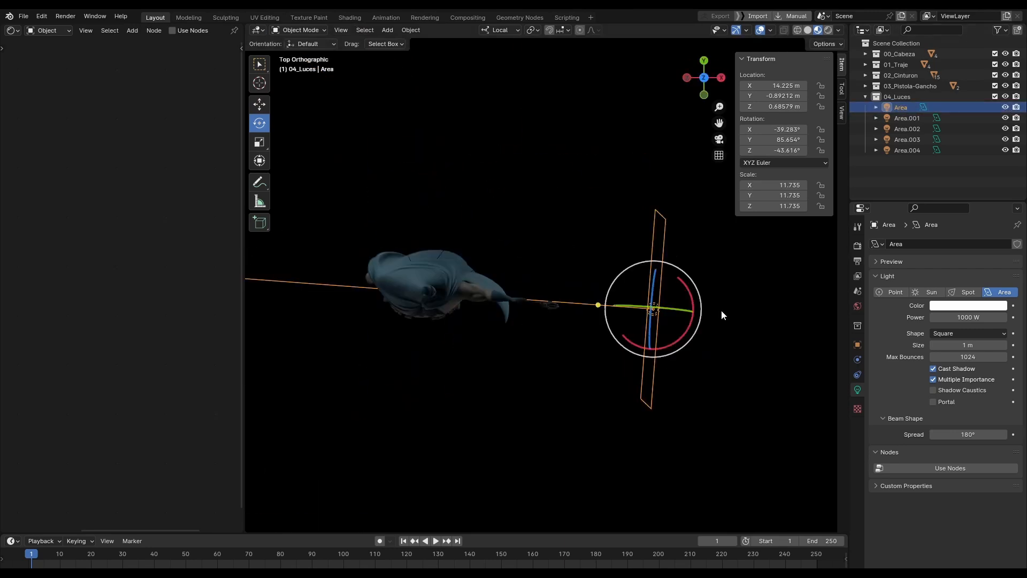
In the top view, rotate the light Area to about Z -25.5° and move it to about X 14.9 m, Y 3.5 m
{"action": "key", "text": "r"}
{"action": "left_click", "coordinate": [718, 289]}
{"action": "key", "text": "g"}
{"action": "left_click", "coordinate": [728, 219]}
{"action": "key", "text": "KP_1"}
{"action": "left_click", "coordinate": [560, 351]}
Hide the lights Area, Area.001, Area.002 and Area.003 with the character framed in the front view
{"action": "scroll", "coordinate": [560, 351], "scroll_direction": "up", "scroll_amount": 3}
{"action": "middle_click_drag", "start_coordinate": [560, 351], "coordinate": [654, 307], "text": "shift"}
{"action": "left_click", "coordinate": [1006, 108]}
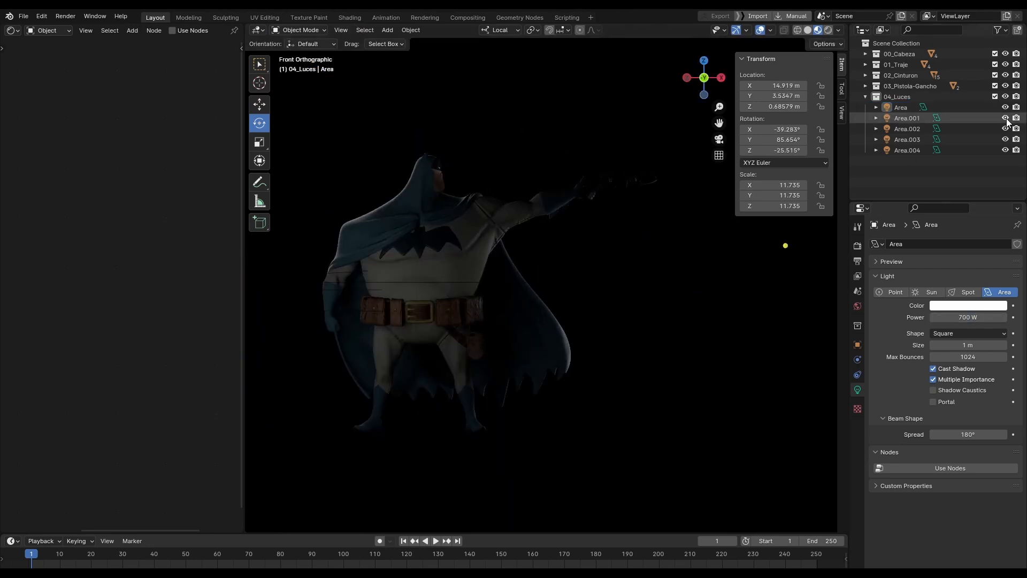
{"action": "left_click", "coordinate": [1006, 119]}
{"action": "left_click", "coordinate": [1006, 130]}
{"action": "left_click", "coordinate": [1006, 140]}
Select the light Area.004 and set its power to 50 W
{"action": "left_click", "coordinate": [907, 151]}
{"action": "left_click", "coordinate": [956, 318]}
{"action": "type", "text": "100"}
{"action": "left_click", "coordinate": [957, 318]}
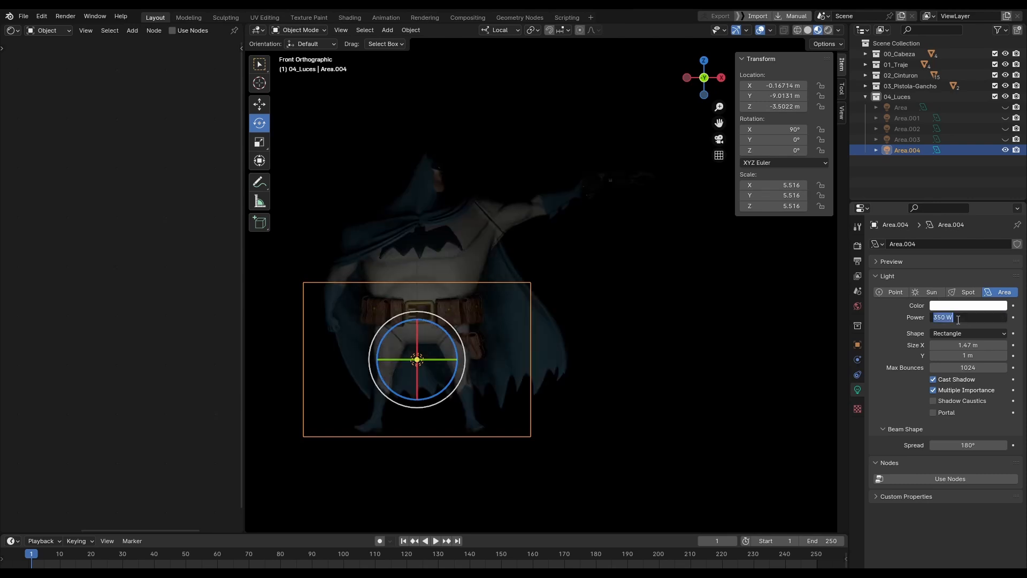
{"action": "type", "text": "50"}
Toggle the visibility of Area.004 and Area.003 to compare their effect on the character
{"action": "left_click", "coordinate": [1005, 150]}
{"action": "left_click", "coordinate": [1005, 140]}
{"action": "left_click", "coordinate": [907, 140]}
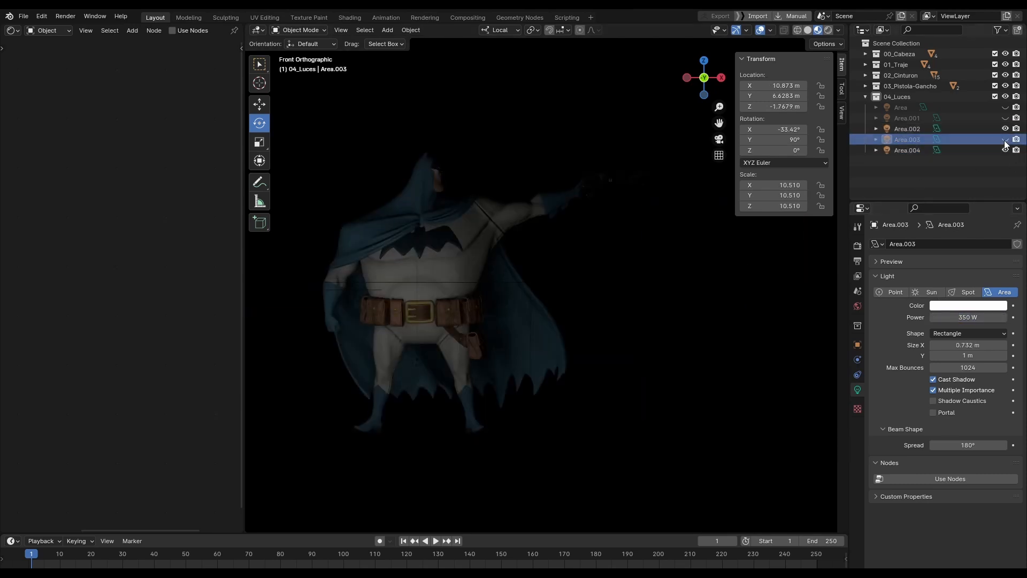
Rotate the light Area.005 in the front view, and move Area.006 to about X 0.17 m, Y 1.67 m, Z 4.23 m
{"action": "key", "text": "r"}
{"action": "left_click", "coordinate": [642, 318]}
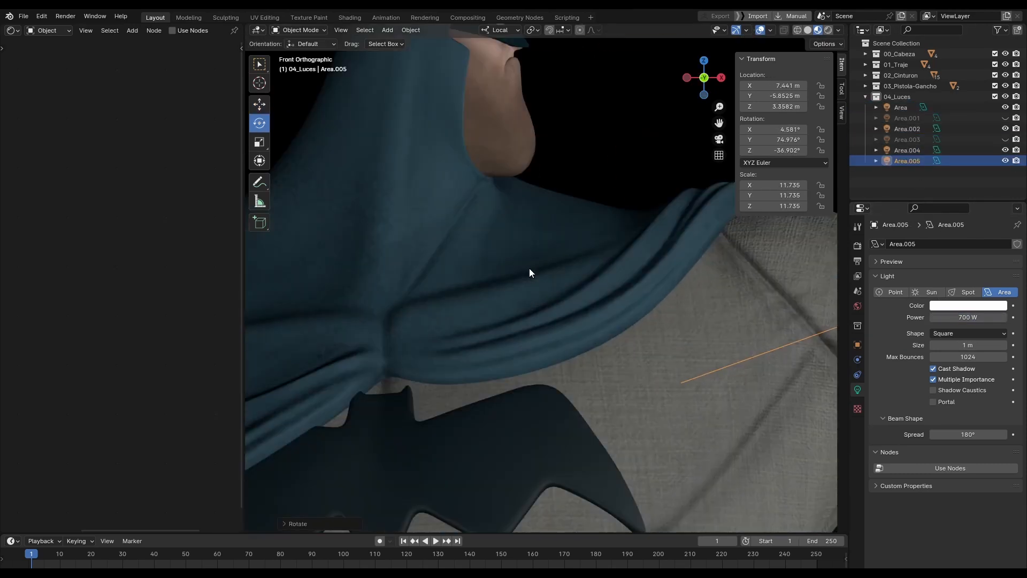
{"action": "left_click", "coordinate": [965, 318]}
{"action": "key", "text": "Return"}
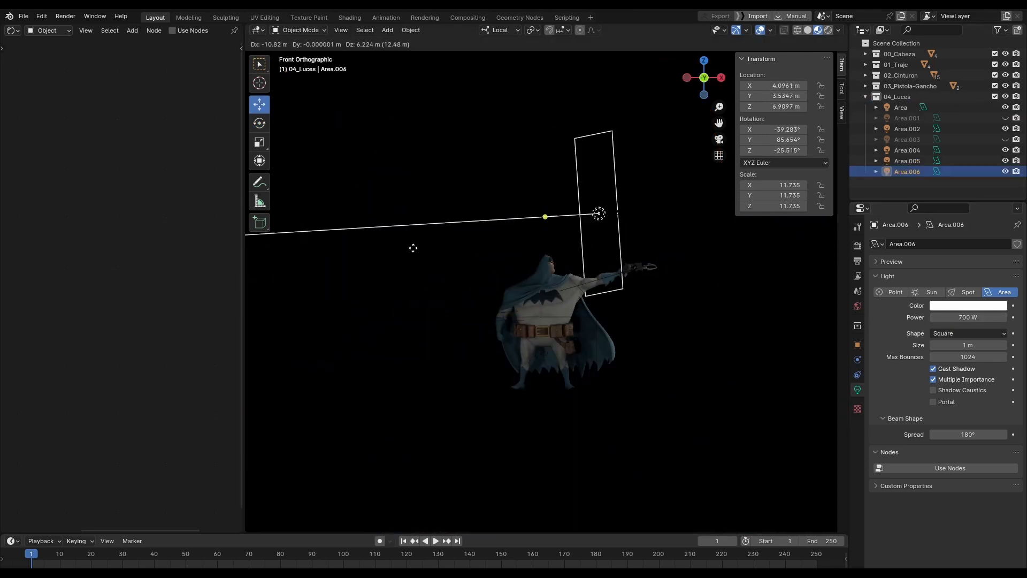
{"action": "key", "text": "g"}
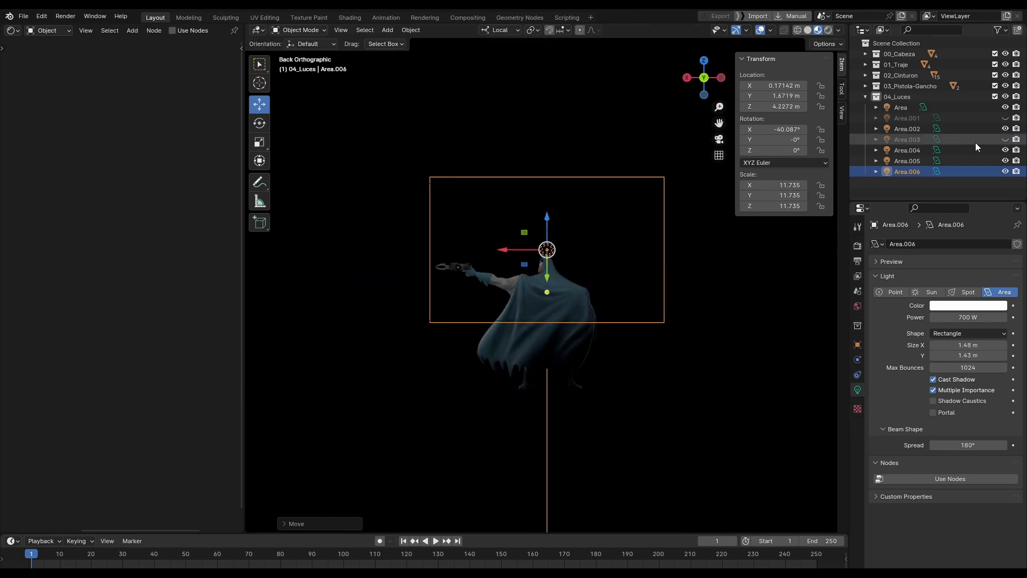
Unhide the light Area.001 and set its rotation to X -90°, Y 0°, Z 0°
{"action": "left_click", "coordinate": [1004, 122]}
{"action": "left_click", "coordinate": [1005, 119]}
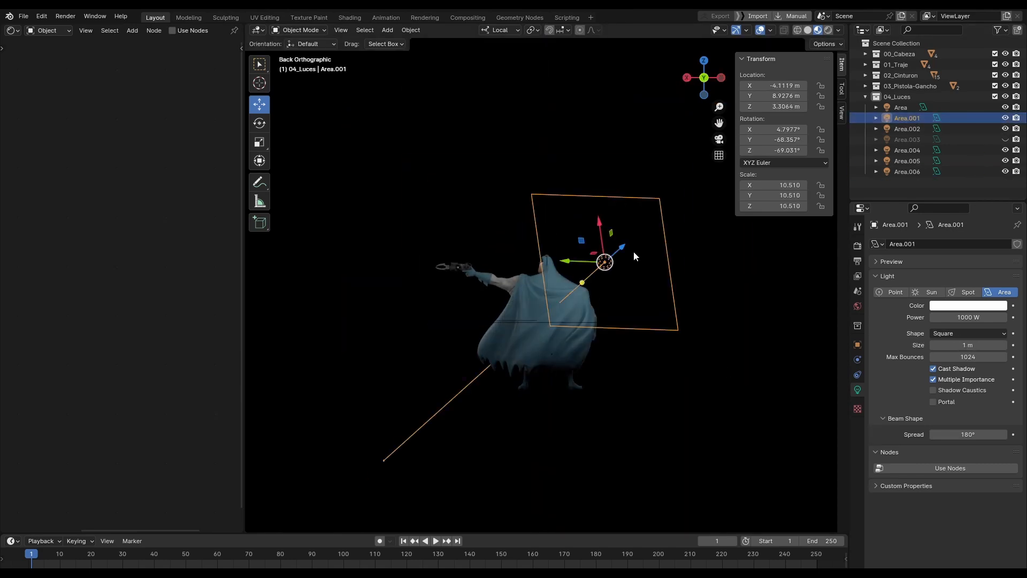
{"action": "key", "text": "Return"}
{"action": "double_click", "coordinate": [784, 150]}
{"action": "type", "text": "0"}
{"action": "key", "text": "Return"}
{"action": "type", "text": "-90"}
{"action": "key", "text": "Return"}
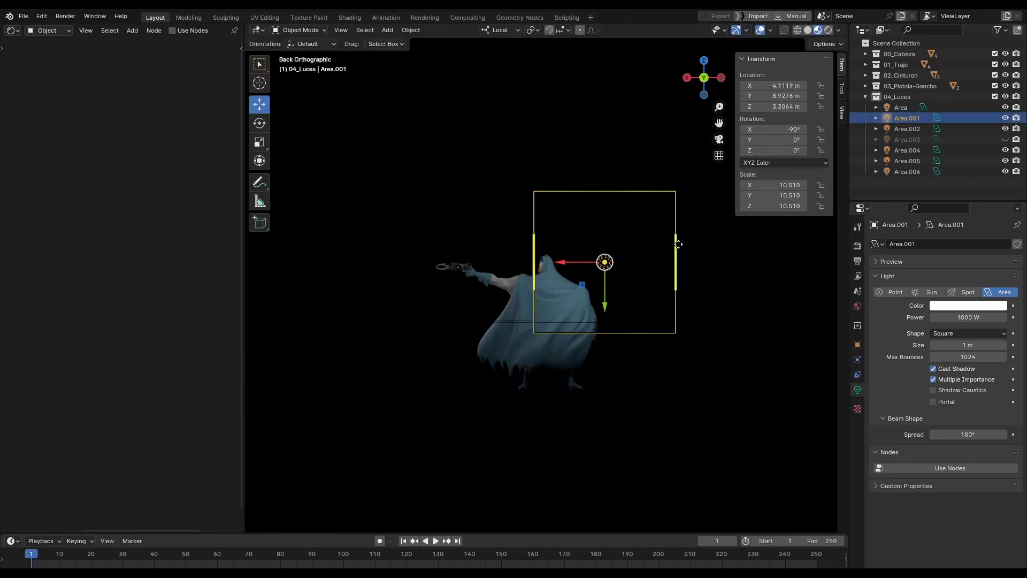
Make Area.001 a Rectangle light with size Y about 0.739 m and lower it to about Z -2.48 m
{"action": "left_click_drag", "start_coordinate": [604, 291], "coordinate": [604, 358]}
{"action": "left_click", "coordinate": [969, 333]}
{"action": "left_click", "coordinate": [970, 355]}
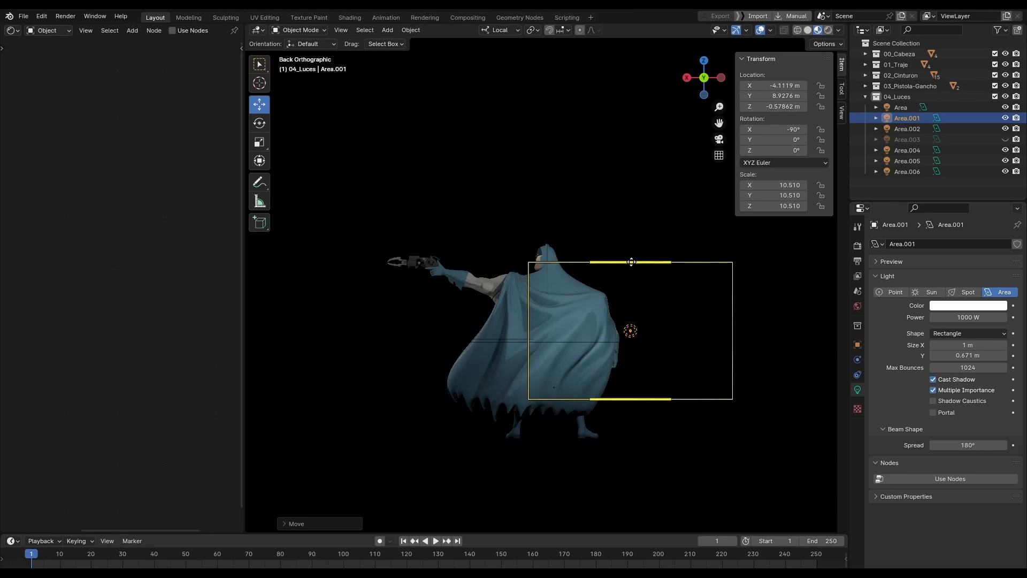
{"action": "left_click_drag", "start_coordinate": [631, 262], "coordinate": [631, 255]}
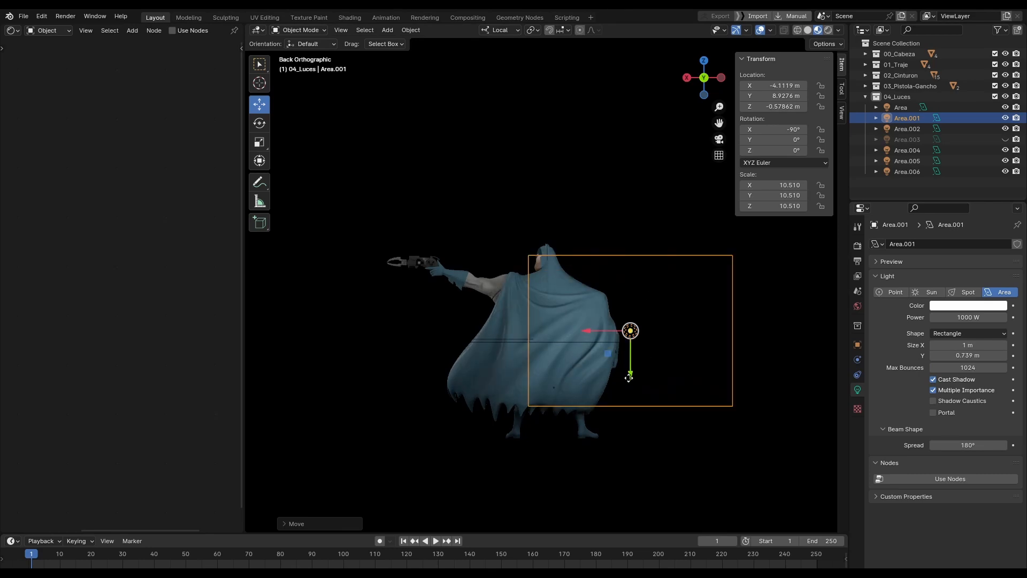
{"action": "left_click_drag", "start_coordinate": [630, 374], "coordinate": [630, 411]}
Examine how Area.001 lights the back of the cape, up close and from the rear
{"action": "scroll", "coordinate": [580, 462], "scroll_direction": "up", "scroll_amount": 3}
{"action": "middle_click_drag", "start_coordinate": [577, 463], "coordinate": [534, 282], "text": "shift"}
{"action": "scroll", "coordinate": [524, 289], "scroll_direction": "up", "scroll_amount": 10}
{"action": "middle_click_drag", "start_coordinate": [428, 336], "coordinate": [569, 308], "text": "shift"}
{"action": "scroll", "coordinate": [549, 294], "scroll_direction": "down", "scroll_amount": 4}
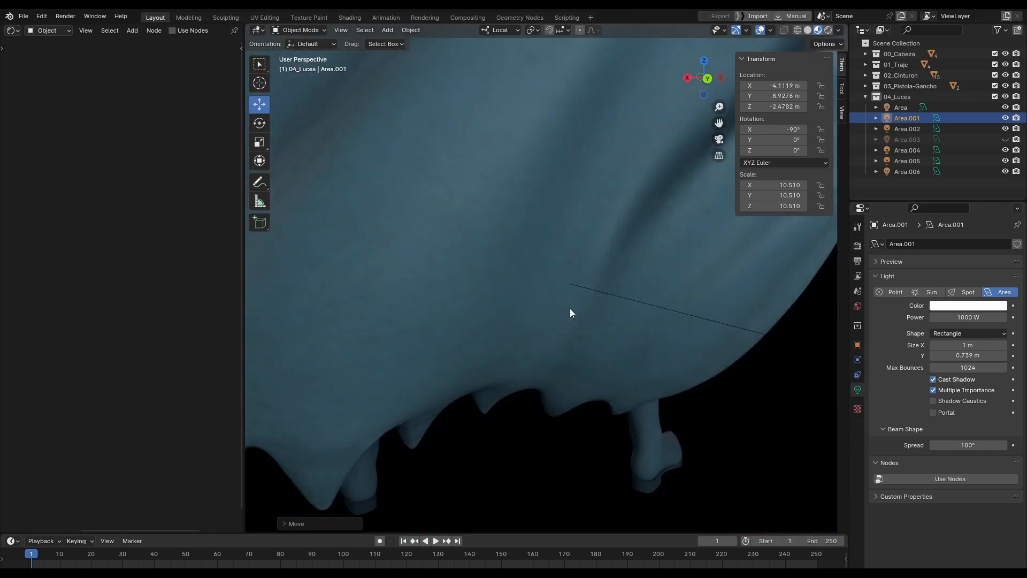
{"action": "scroll", "coordinate": [573, 310], "scroll_direction": "down", "scroll_amount": 8}
{"action": "key", "text": "KP_3"}
{"action": "key", "text": "ctrl+KP_1"}
{"action": "scroll", "coordinate": [648, 306], "scroll_direction": "up", "scroll_amount": 3}
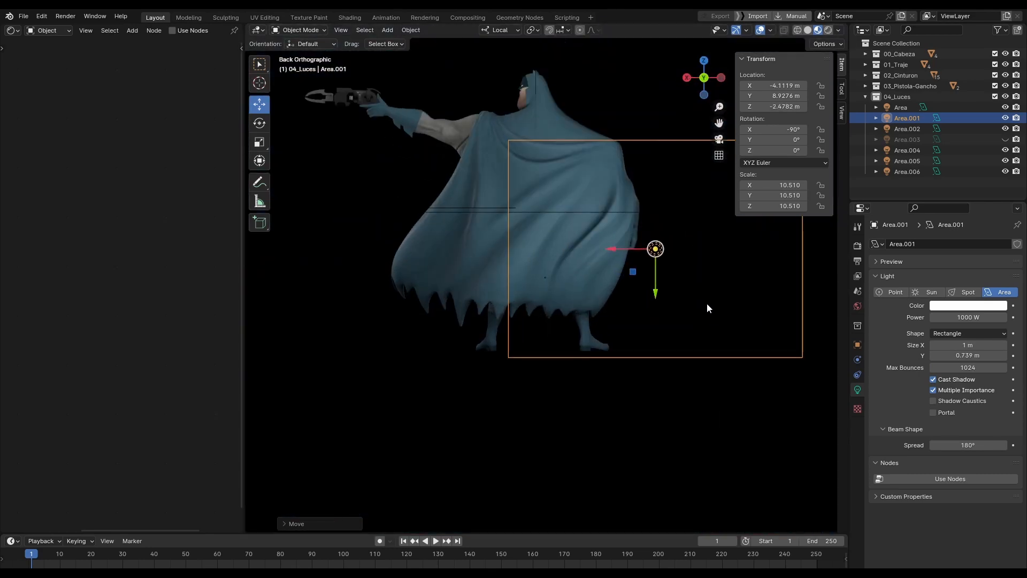
In the top view, turn Area.001 toward the character to about Z 23.7°
{"action": "key", "text": "KP_7"}
{"action": "scroll", "coordinate": [696, 295], "scroll_direction": "up", "scroll_amount": 2}
{"action": "middle_click_drag", "start_coordinate": [525, 136], "coordinate": [634, 267], "text": "shift"}
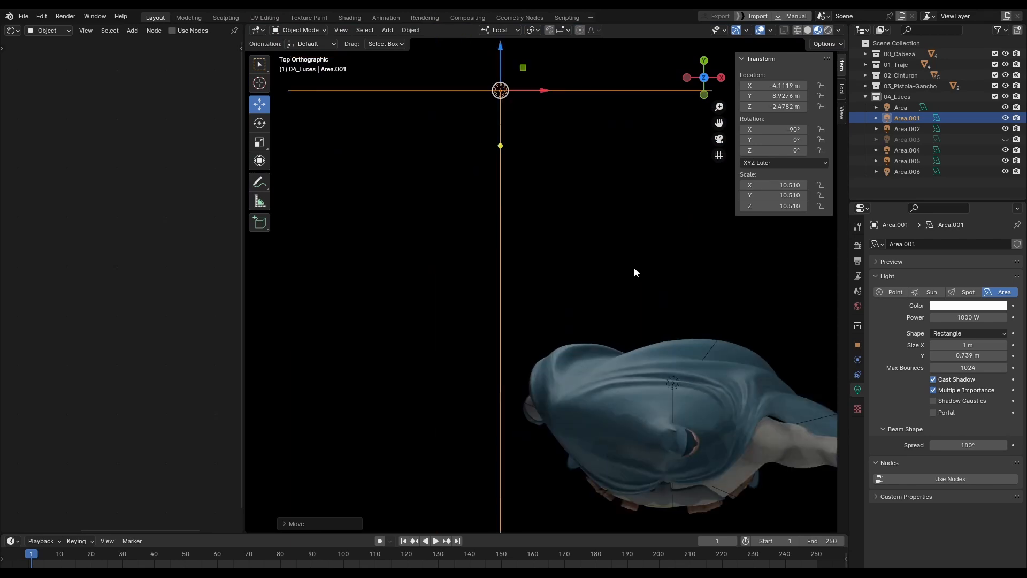
{"action": "scroll", "coordinate": [635, 268], "scroll_direction": "down", "scroll_amount": 4}
{"action": "key", "text": "r"}
{"action": "left_click", "coordinate": [624, 210]}
Move Area.001 back to about X -9.65 m, Y 14.85 m, turn it to about Z 29.5°, and check the lighting on the cape
{"action": "key", "text": "g"}
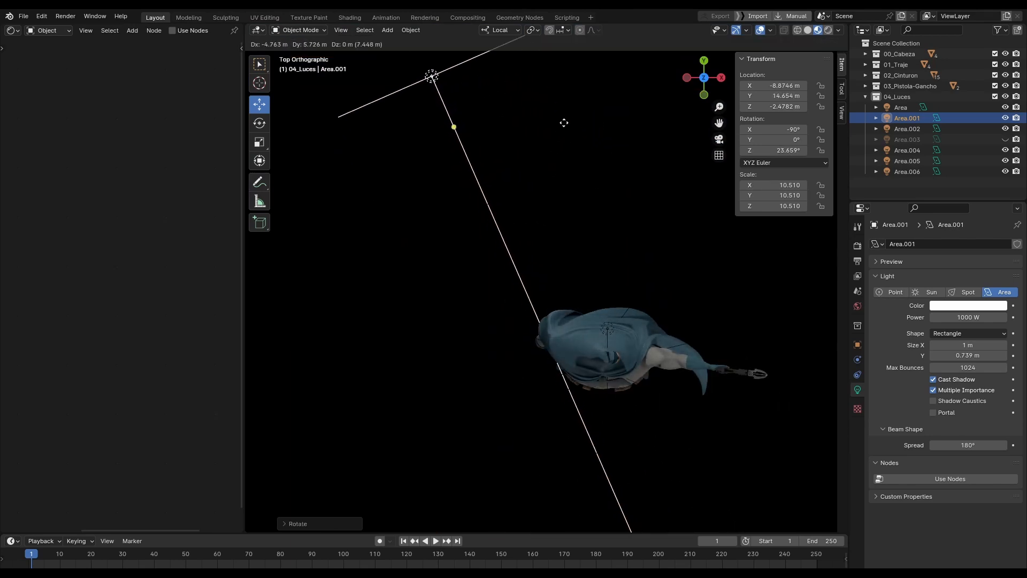
{"action": "left_click", "coordinate": [550, 120]}
{"action": "key", "text": "r"}
{"action": "left_click", "coordinate": [625, 193]}
{"action": "key", "text": "KP_1"}
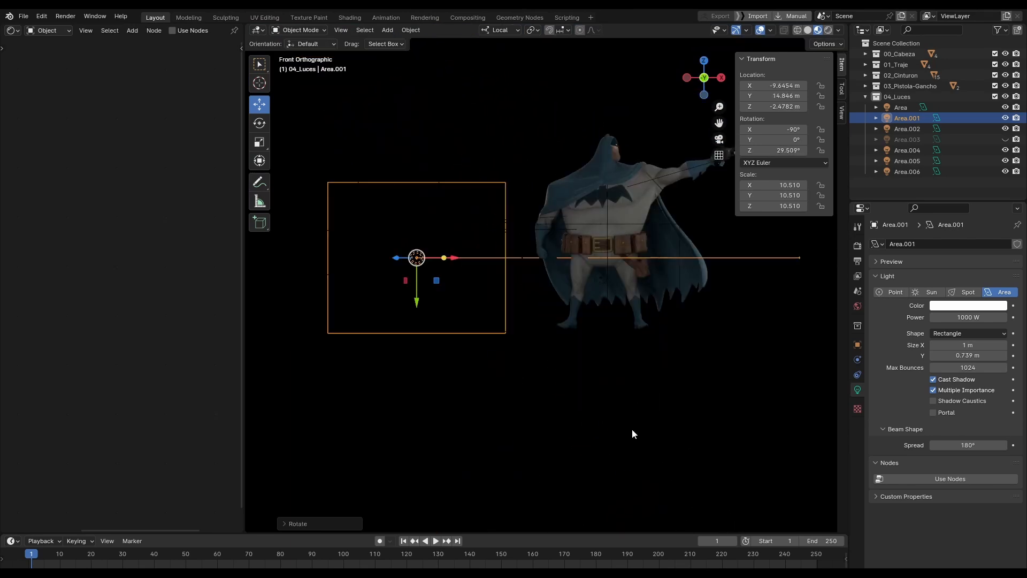
{"action": "left_click", "coordinate": [631, 429]}
{"action": "scroll", "coordinate": [632, 429], "scroll_direction": "down", "scroll_amount": 4}
{"action": "middle_click_drag", "start_coordinate": [569, 401], "coordinate": [545, 323]}
{"action": "scroll", "coordinate": [730, 332], "scroll_direction": "up", "scroll_amount": 3}
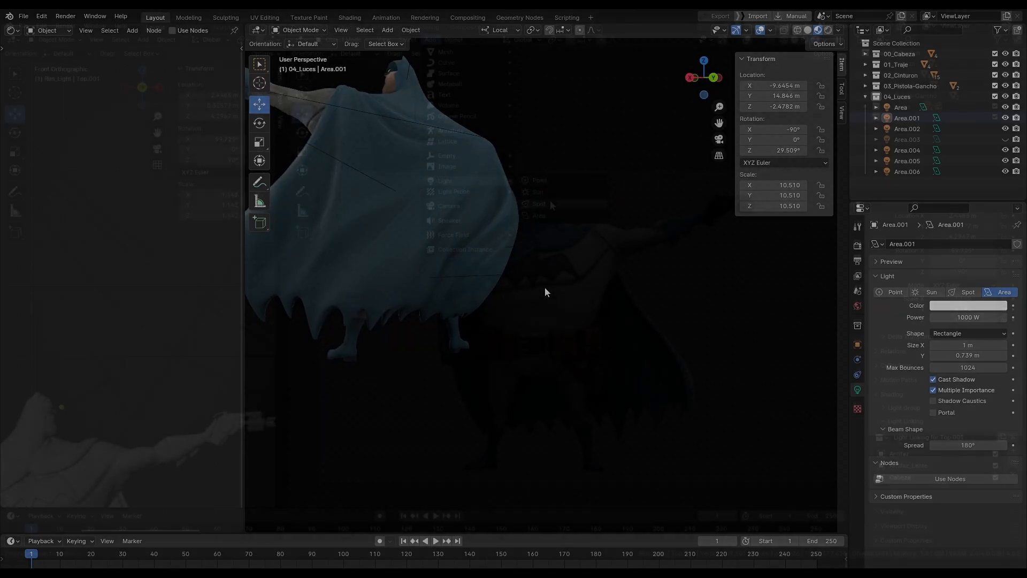
Frame the whole character in the solid-shaded front view and widen that viewport beside the rendered one
{"action": "key", "text": "KP_1"}
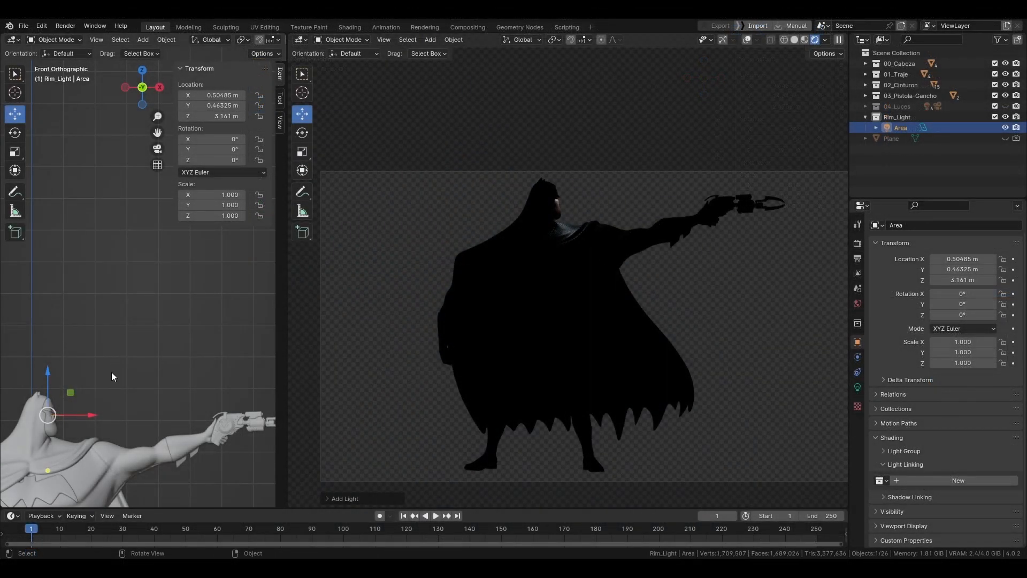
{"action": "scroll", "coordinate": [161, 385], "scroll_direction": "down", "scroll_amount": 2}
{"action": "middle_click_drag", "start_coordinate": [214, 399], "coordinate": [220, 355], "text": "shift"}
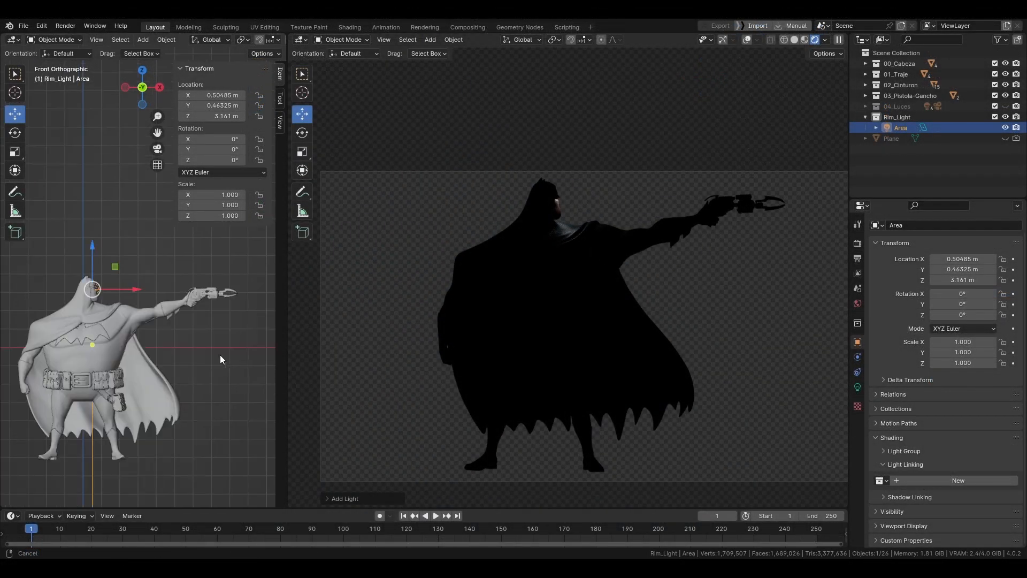
{"action": "scroll", "coordinate": [220, 355], "scroll_direction": "down", "scroll_amount": 1}
{"action": "left_click_drag", "start_coordinate": [286, 332], "coordinate": [392, 332]}
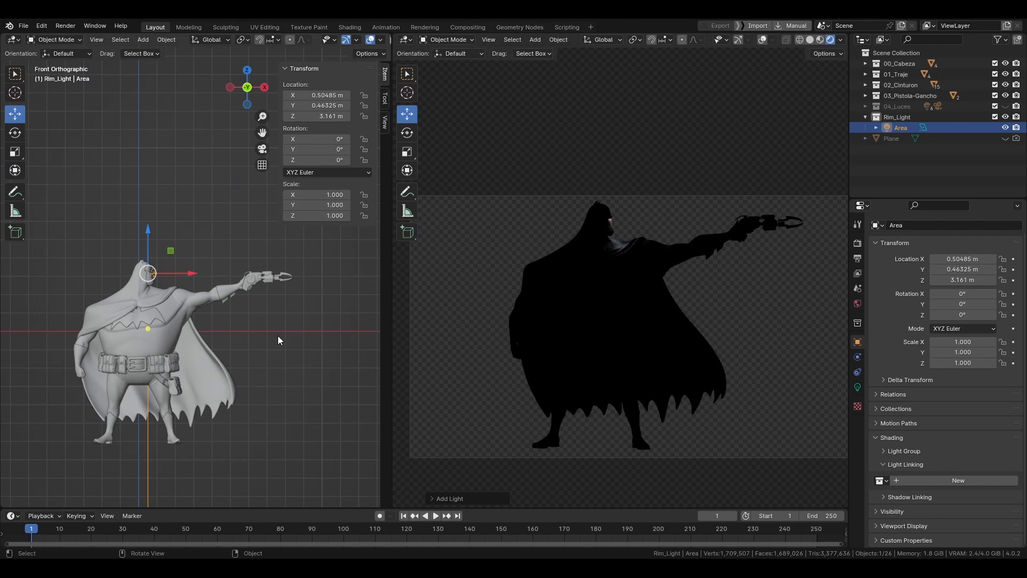
In the top view, move the Rim_Light Area to about X 3.39 m, Y 2.27 m and rotate it to X -90°, Y 90°
{"action": "key", "text": "KP_7"}
{"action": "key", "text": "g"}
{"action": "key", "text": "y"}
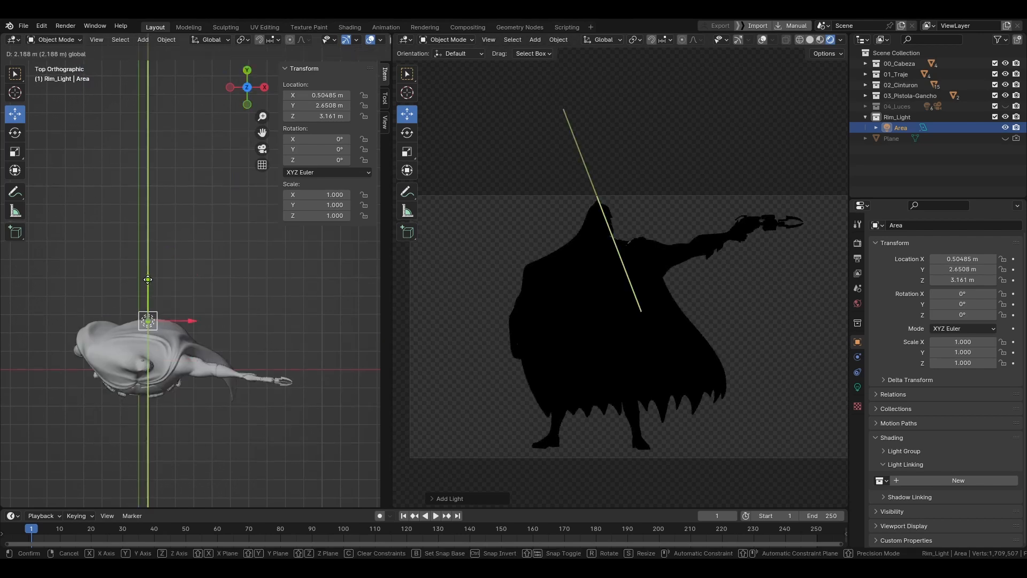
{"action": "left_click", "coordinate": [182, 332]}
{"action": "left_click_drag", "start_coordinate": [189, 328], "coordinate": [243, 325]}
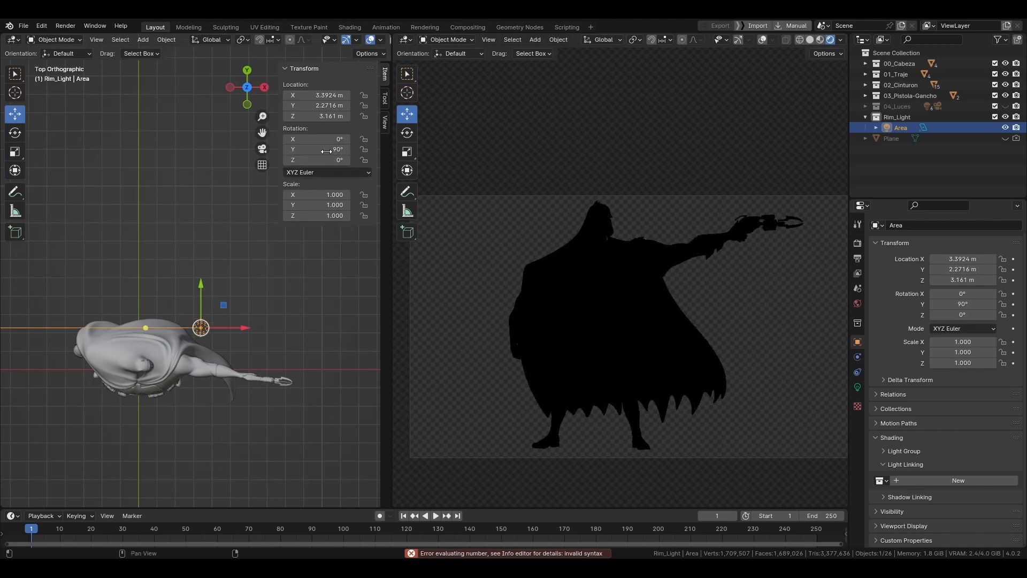
{"action": "key", "text": "r"}
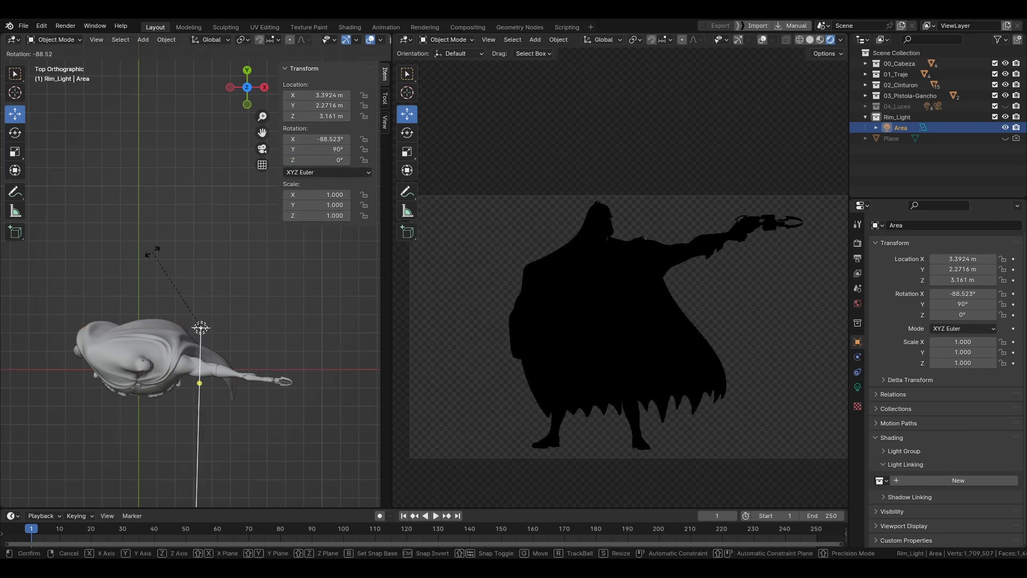
{"action": "key", "text": "Escape"}
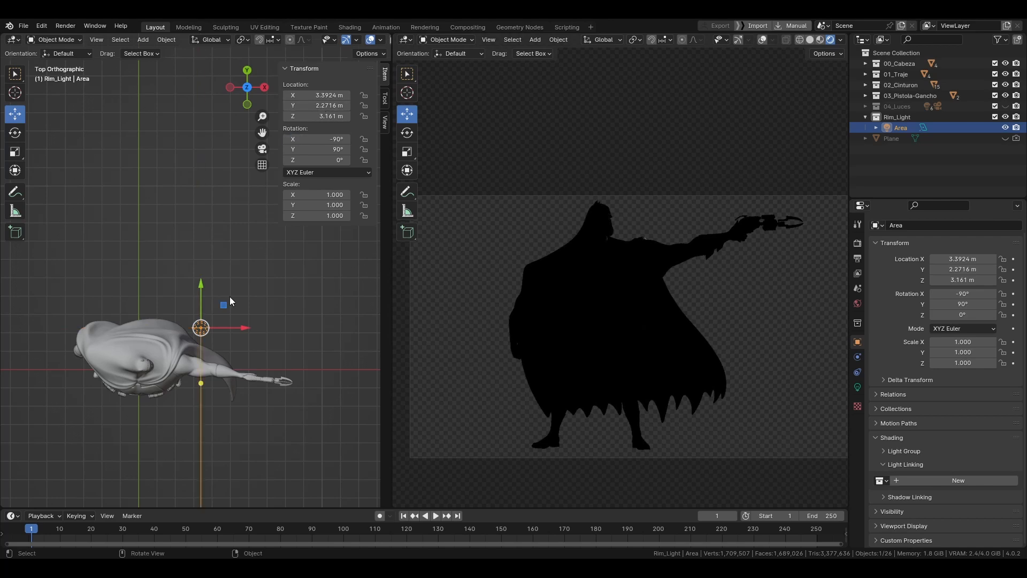
Make the rim light a Rectangle of 0.217 m by 5.7 m and lower it to about Z 2.65 m
{"action": "key", "text": "KP_1"}
{"action": "left_click", "coordinate": [857, 387]}
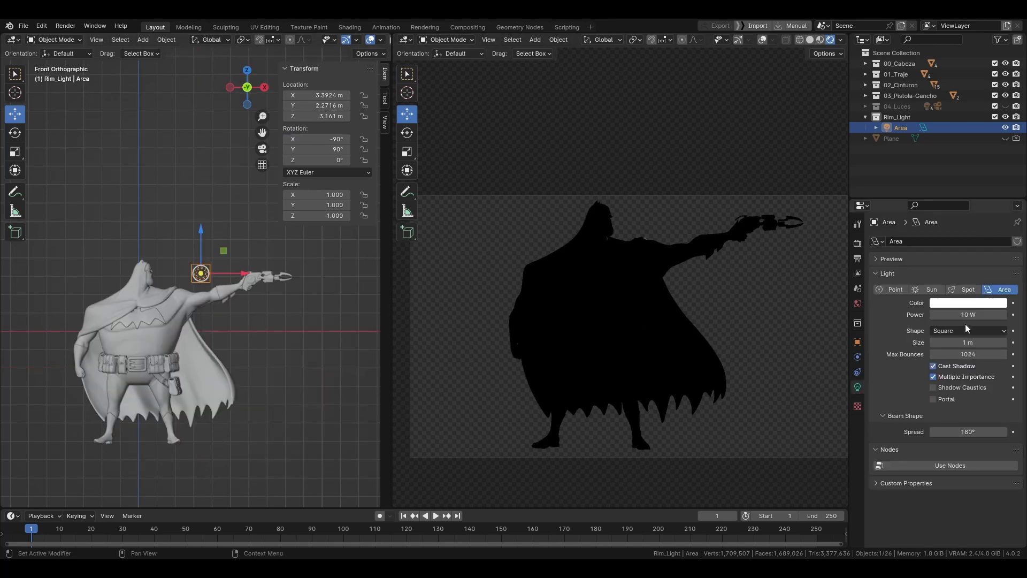
{"action": "left_click", "coordinate": [961, 355]}
{"action": "scroll", "coordinate": [234, 286], "scroll_direction": "up", "scroll_amount": 5}
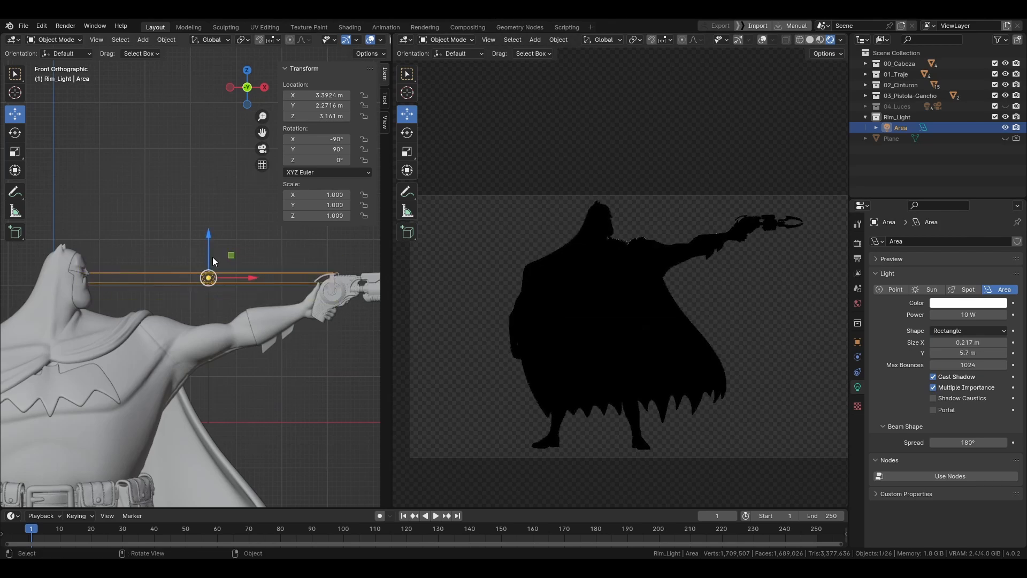
{"action": "left_click_drag", "start_coordinate": [213, 261], "coordinate": [220, 284]}
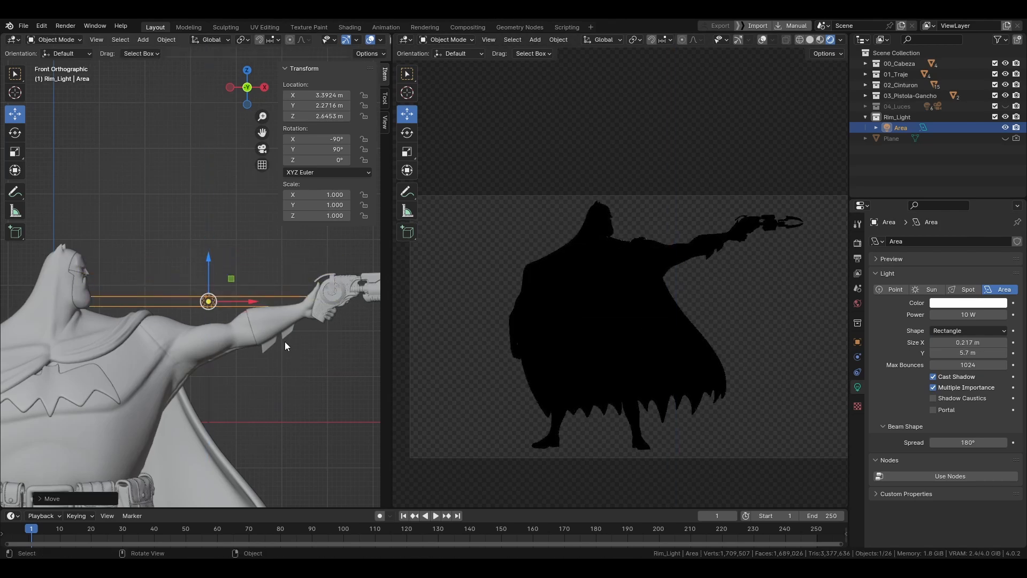
In the top view, move the rim light to about X 4.81 m, Y 1.16 m and rotate it to about X -81.7°
{"action": "key", "text": "KP_7"}
{"action": "scroll", "coordinate": [268, 375], "scroll_direction": "down", "scroll_amount": 3}
{"action": "key", "text": "g"}
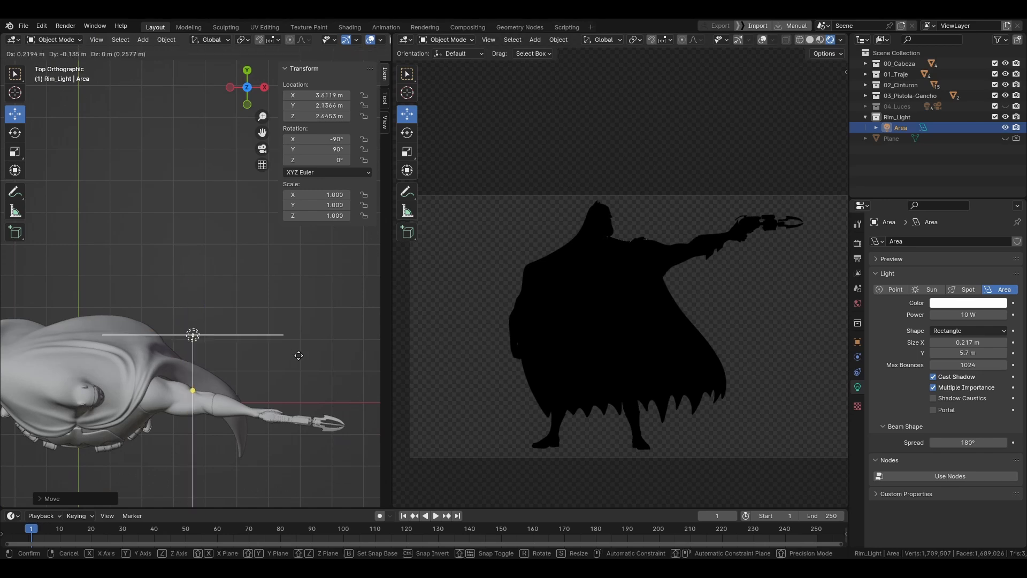
{"action": "key", "text": "r"}
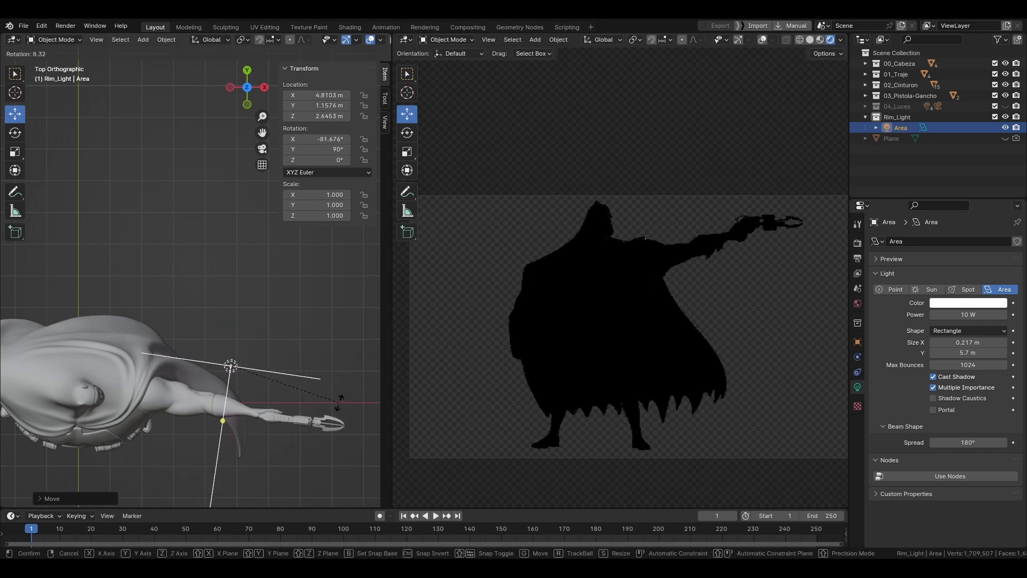
{"action": "left_click", "coordinate": [339, 402]}
Frame the rim light in the right view and set the transform orientation to Local
{"action": "key", "text": "KP_3"}
{"action": "scroll", "coordinate": [182, 358], "scroll_direction": "up", "scroll_amount": 3}
{"action": "middle_click_drag", "start_coordinate": [182, 358], "coordinate": [331, 350], "text": "shift"}
{"action": "left_click", "coordinate": [211, 40]}
{"action": "left_click", "coordinate": [198, 84]}
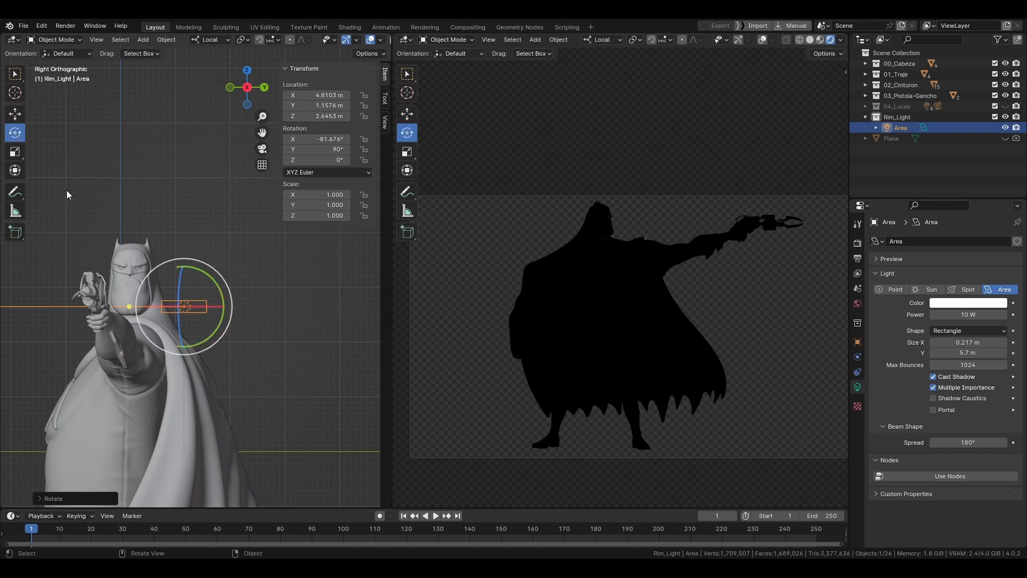
Try to tilt the rim light in the right view, and undo the rotation
{"action": "left_click", "coordinate": [197, 272]}
{"action": "left_click_drag", "start_coordinate": [206, 278], "coordinate": [217, 323]}
{"action": "key", "text": "ctrl+z"}
{"action": "key", "text": "ctrl+z"}
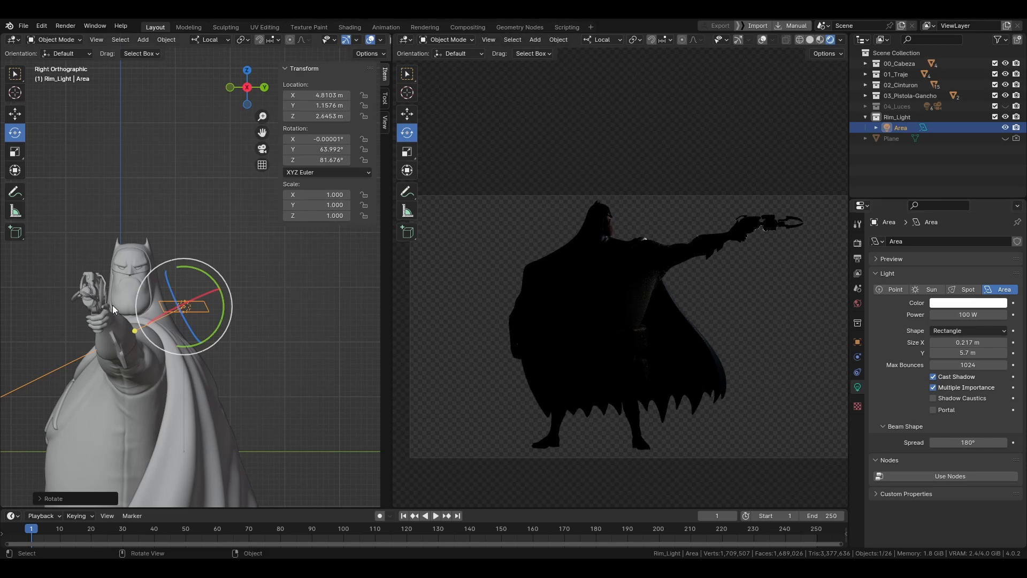
In the back view, rotate the rim light about its local Z axis to about X -30.8°, Y 59.3°, Z 47°
{"action": "key", "text": "ctrl+KP_7"}
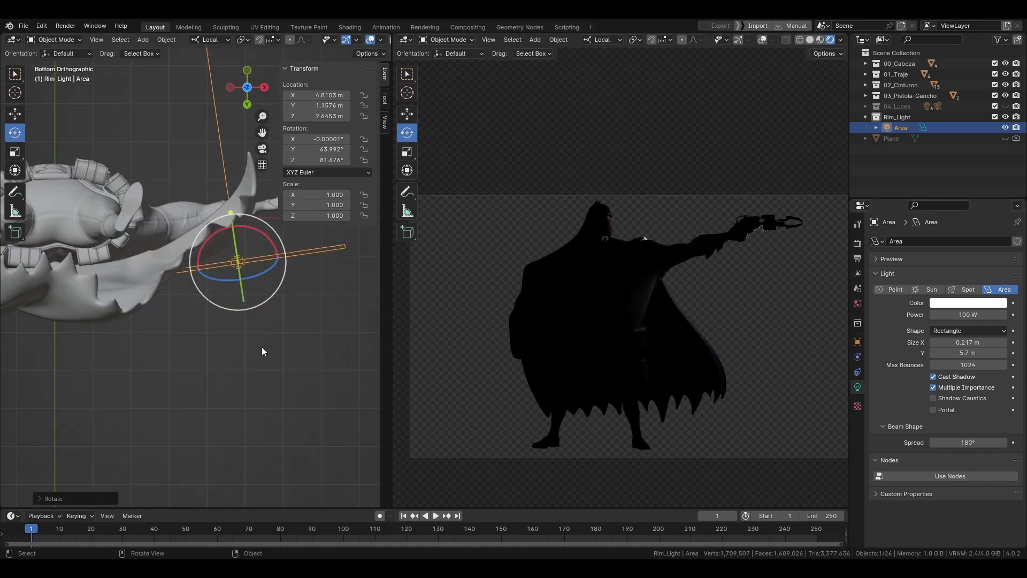
{"action": "key", "text": "KP_1"}
{"action": "key", "text": "ctrl+KP_1"}
{"action": "key", "text": "r"}
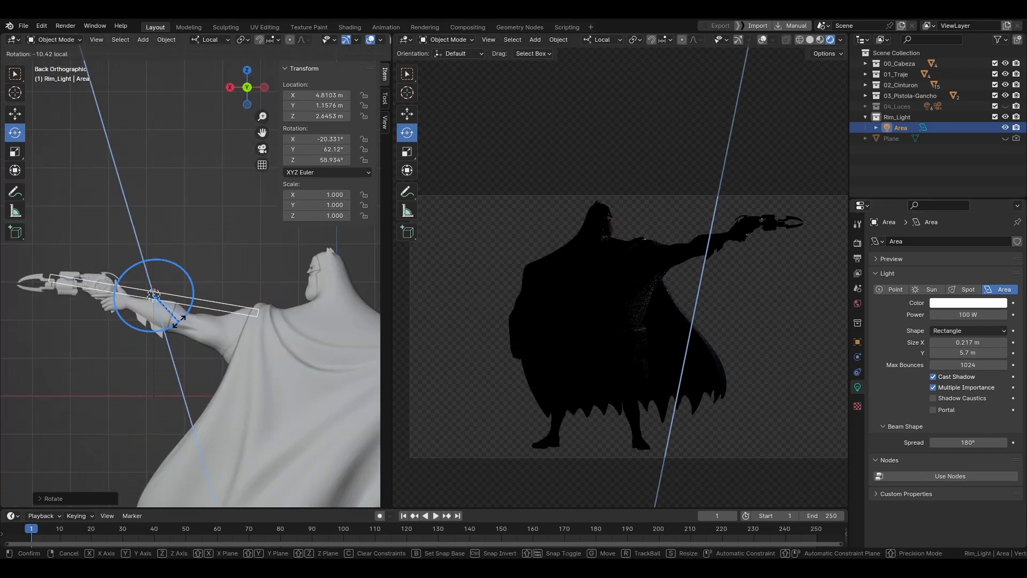
{"action": "left_click_drag", "start_coordinate": [176, 325], "coordinate": [177, 324]}
{"action": "left_click", "coordinate": [178, 323]}
Resize the rim light's rectangle to about 0.495 m by 3.2 m and view it from behind the arm
{"action": "left_click", "coordinate": [183, 303]}
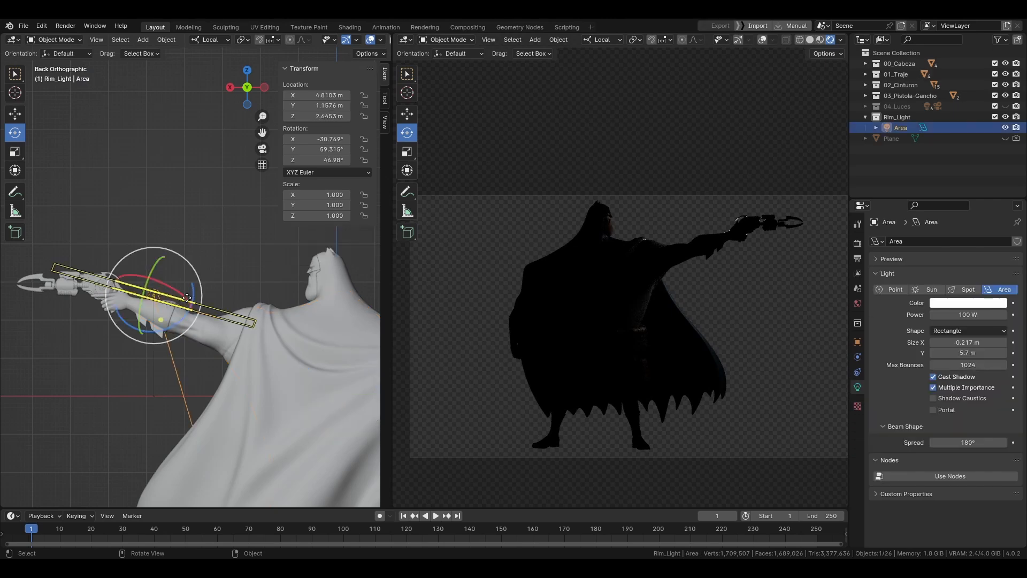
{"action": "scroll", "coordinate": [183, 303], "scroll_direction": "up", "scroll_amount": 3}
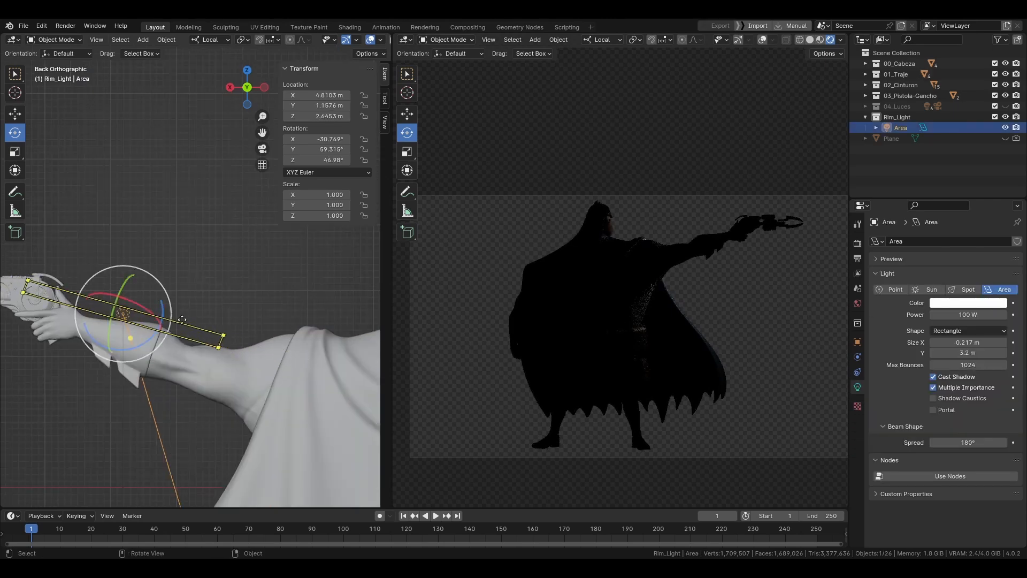
{"action": "middle_click_drag", "start_coordinate": [159, 326], "coordinate": [170, 277]}
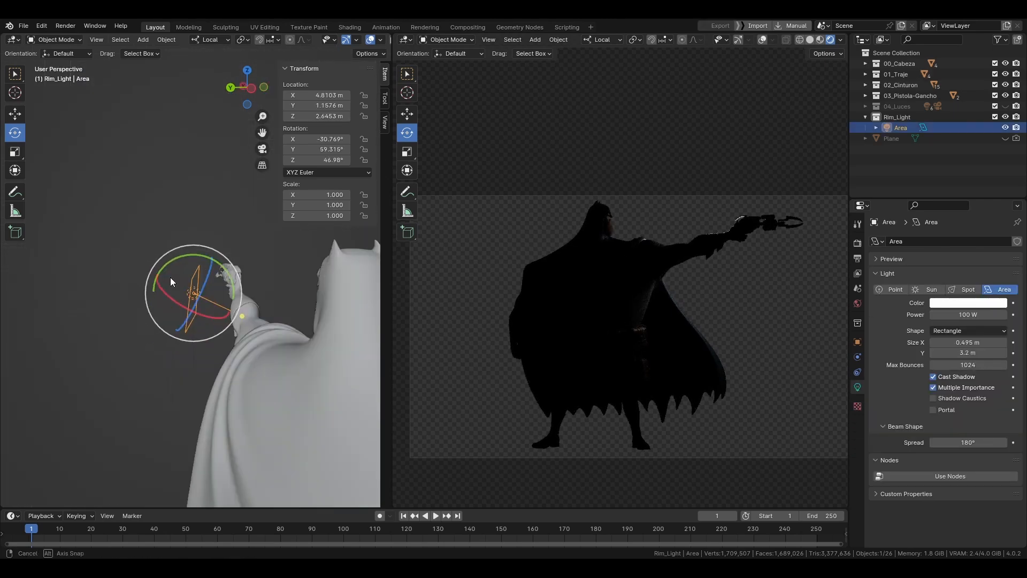
Move the rim light along its local axes to behind the outstretched upper arm, about X 3.83 m, Y 0.44 m, Z 2.42 m
{"action": "left_click_drag", "start_coordinate": [153, 275], "coordinate": [182, 286]}
{"action": "middle_click_drag", "start_coordinate": [182, 285], "coordinate": [265, 298]}
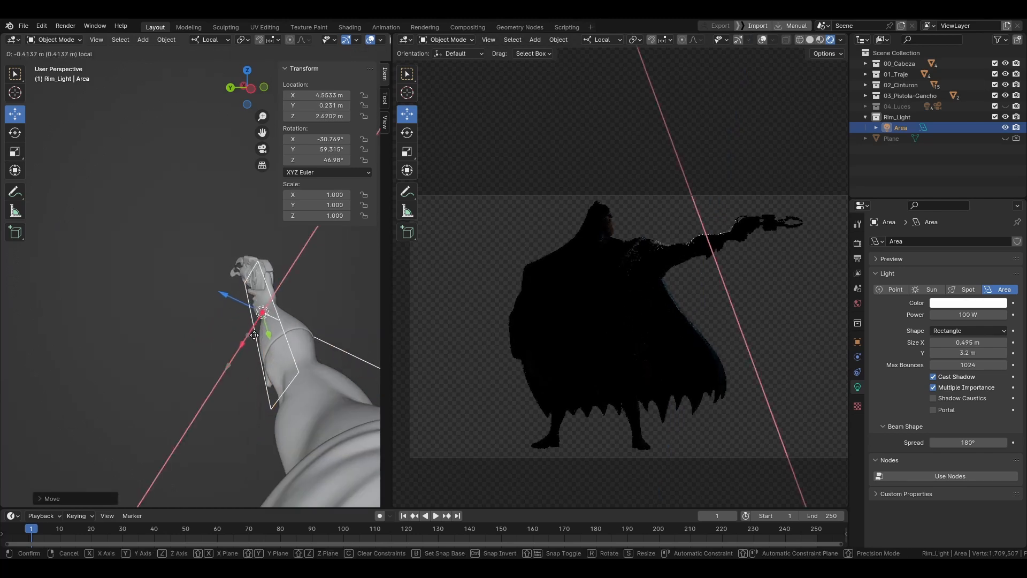
{"action": "left_click_drag", "start_coordinate": [255, 336], "coordinate": [255, 336]}
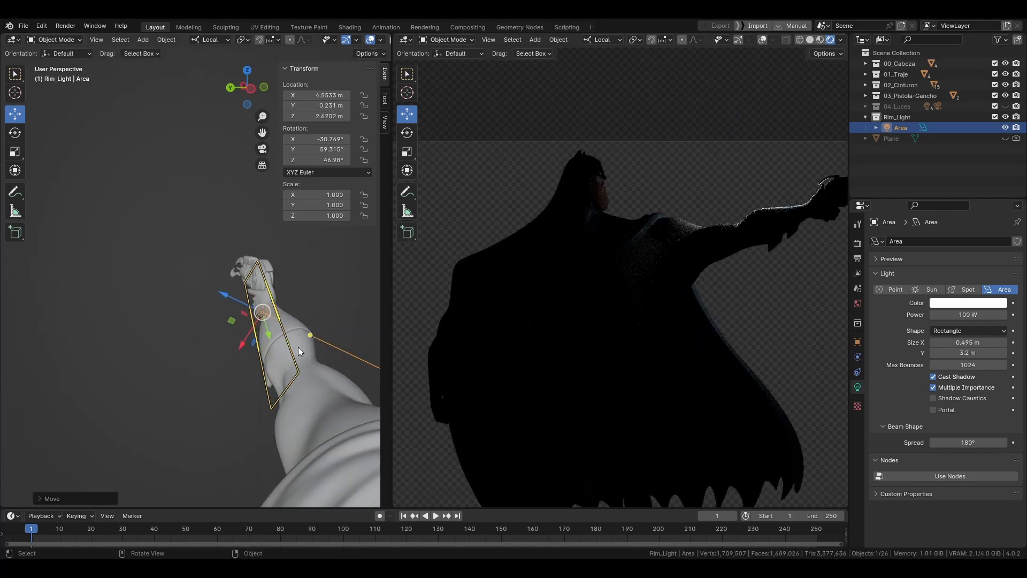
{"action": "middle_click_drag", "start_coordinate": [297, 347], "coordinate": [326, 293]}
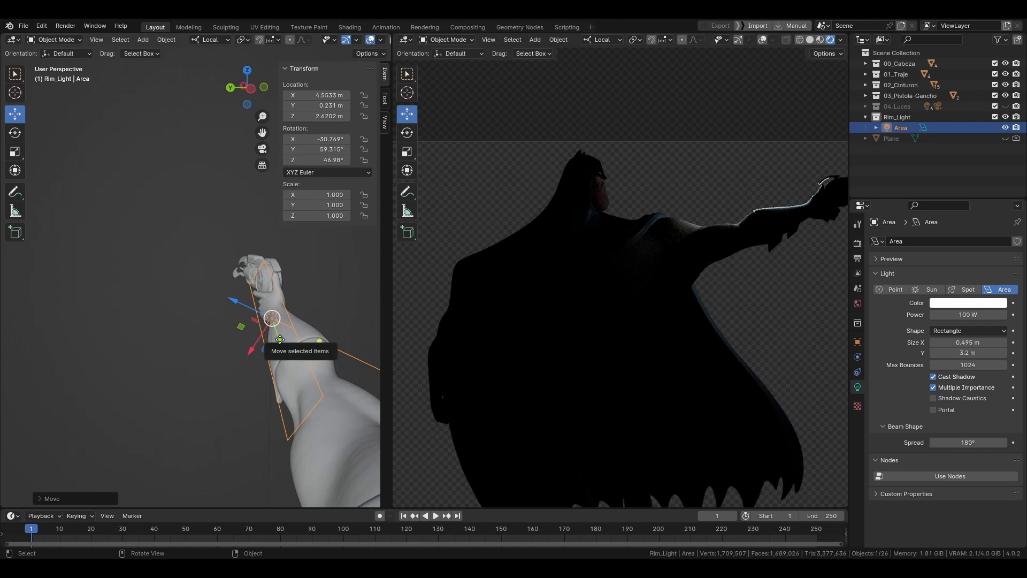
{"action": "left_click_drag", "start_coordinate": [279, 341], "coordinate": [279, 341]}
{"action": "left_click_drag", "start_coordinate": [289, 378], "coordinate": [288, 379]}
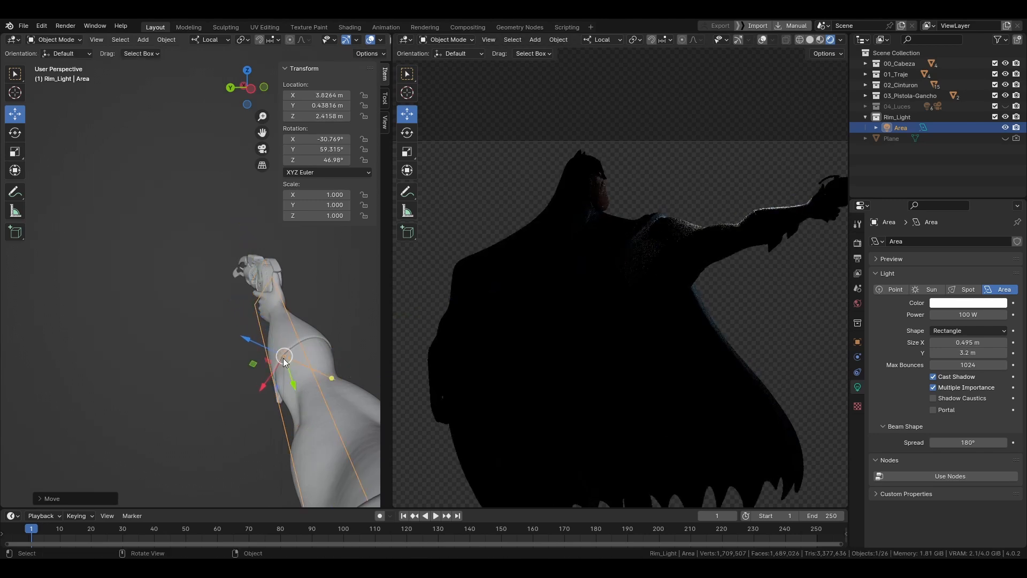
Widen the rim light's rectangle to about 0.752 m in X and settle it at about X 3.82 m, Y 0.44 m, Z 2.42 m
{"action": "left_click_drag", "start_coordinate": [302, 340], "coordinate": [315, 332]}
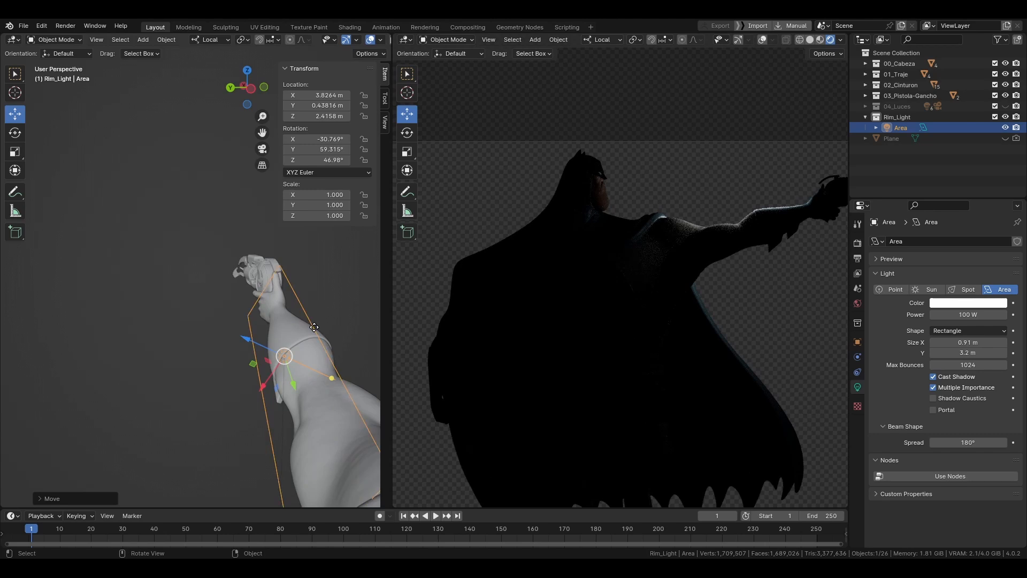
{"action": "left_click_drag", "start_coordinate": [265, 386], "coordinate": [246, 401]}
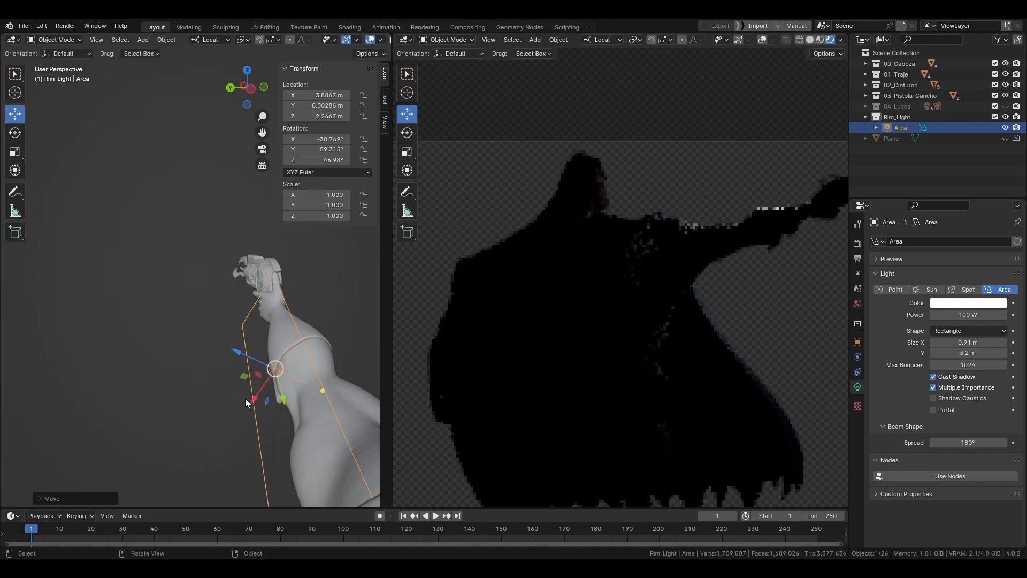
{"action": "left_click_drag", "start_coordinate": [261, 338], "coordinate": [257, 338]}
{"action": "key", "text": "ctrl+z"}
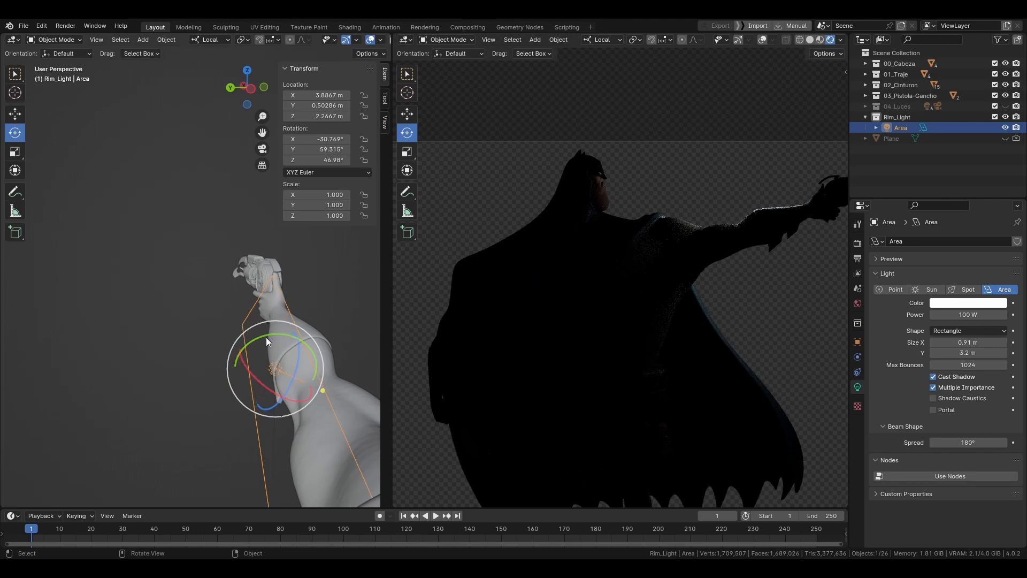
{"action": "left_click", "coordinate": [15, 114]}
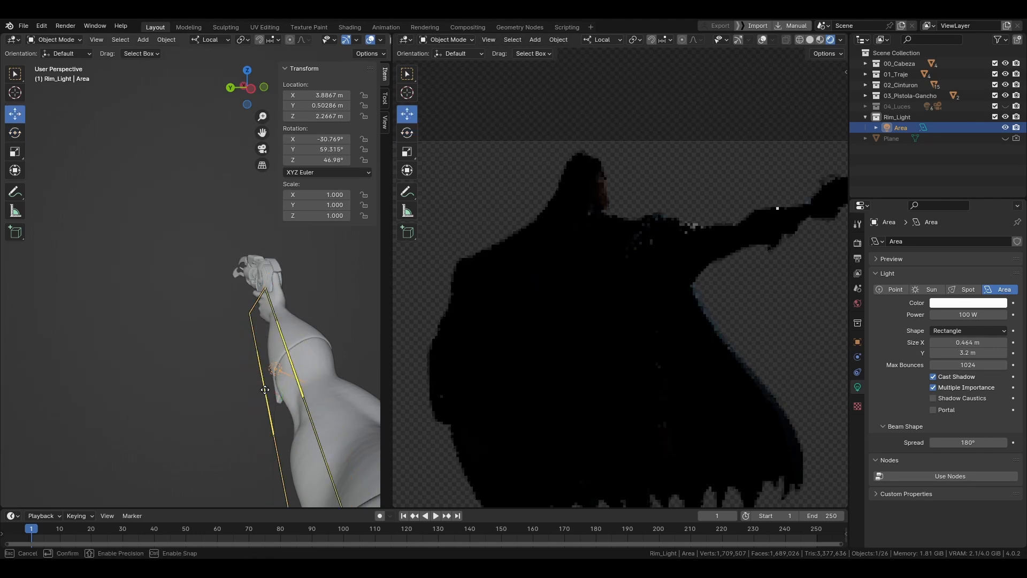
{"action": "left_click_drag", "start_coordinate": [257, 389], "coordinate": [269, 400]}
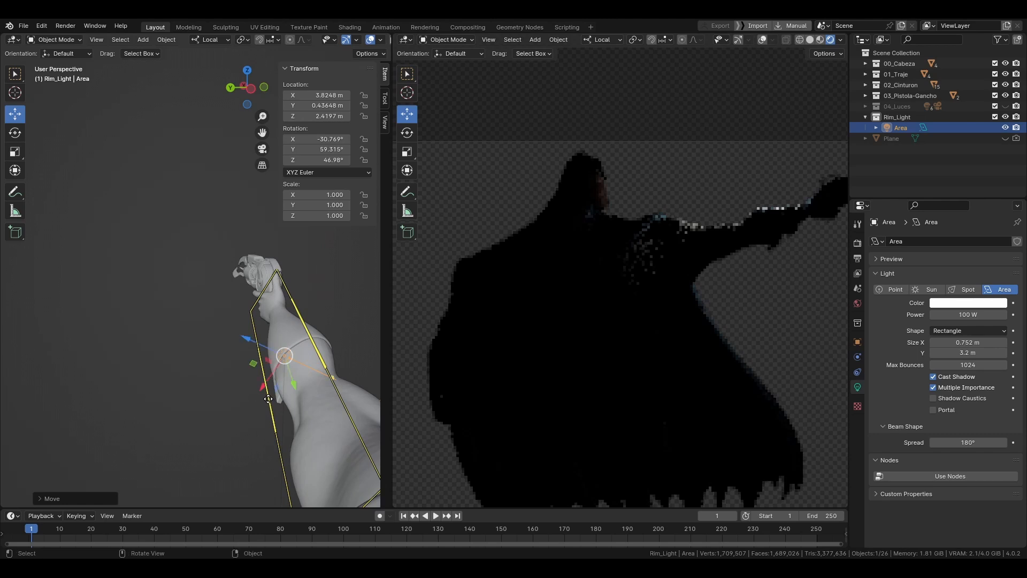
Duplicate the rim light in the back view and place the copy beside the lowered arm, about X -5.16 m, Z -1.32 m
{"action": "scroll", "coordinate": [676, 349], "scroll_direction": "down", "scroll_amount": 2}
{"action": "scroll", "coordinate": [329, 310], "scroll_direction": "down", "scroll_amount": 2}
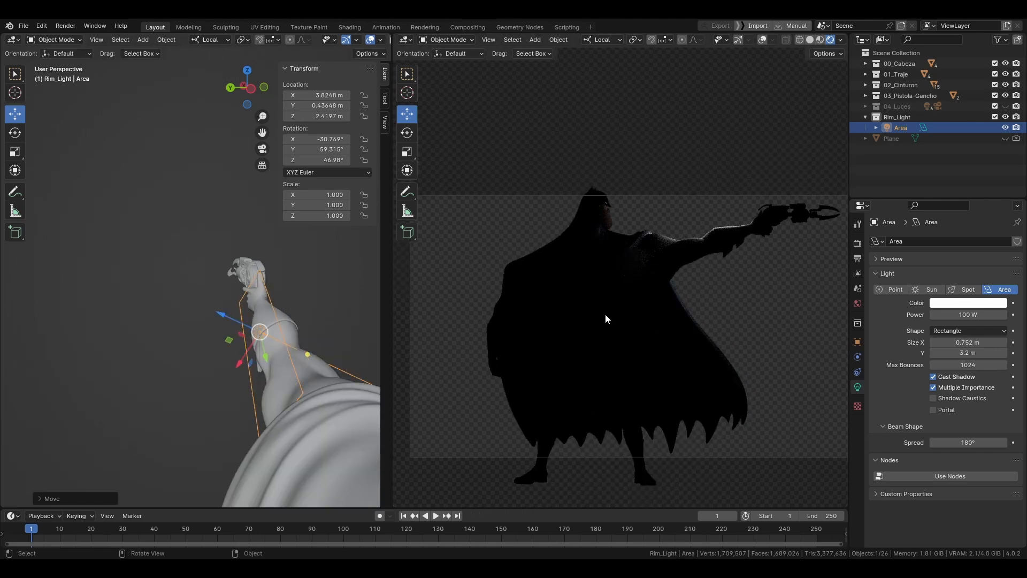
{"action": "scroll", "coordinate": [605, 313], "scroll_direction": "down", "scroll_amount": 3}
{"action": "scroll", "coordinate": [274, 329], "scroll_direction": "down", "scroll_amount": 3}
{"action": "scroll", "coordinate": [274, 332], "scroll_direction": "down", "scroll_amount": 5}
{"action": "scroll", "coordinate": [274, 339], "scroll_direction": "up", "scroll_amount": 1}
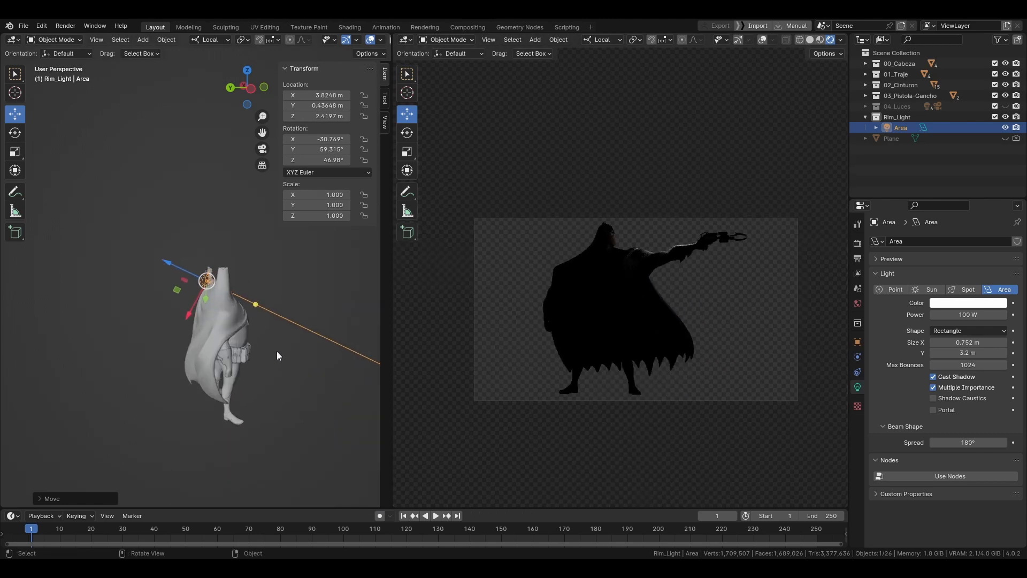
{"action": "key", "text": "KP_3"}
{"action": "key", "text": "ctrl+KP_1"}
{"action": "key", "text": "shift+d"}
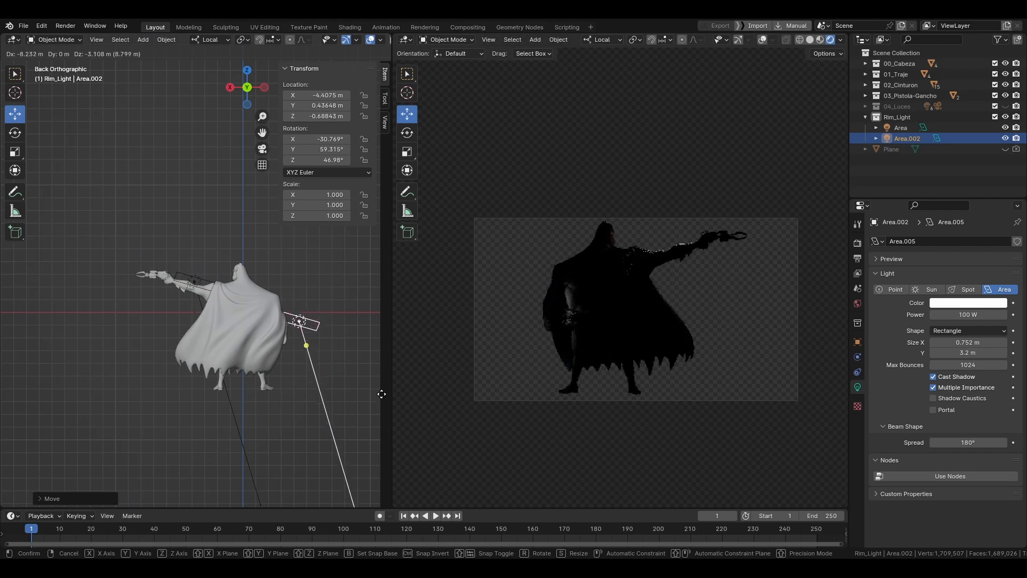
{"action": "left_click", "coordinate": [252, 303]}
{"action": "middle_click_drag", "start_coordinate": [252, 303], "coordinate": [203, 406]}
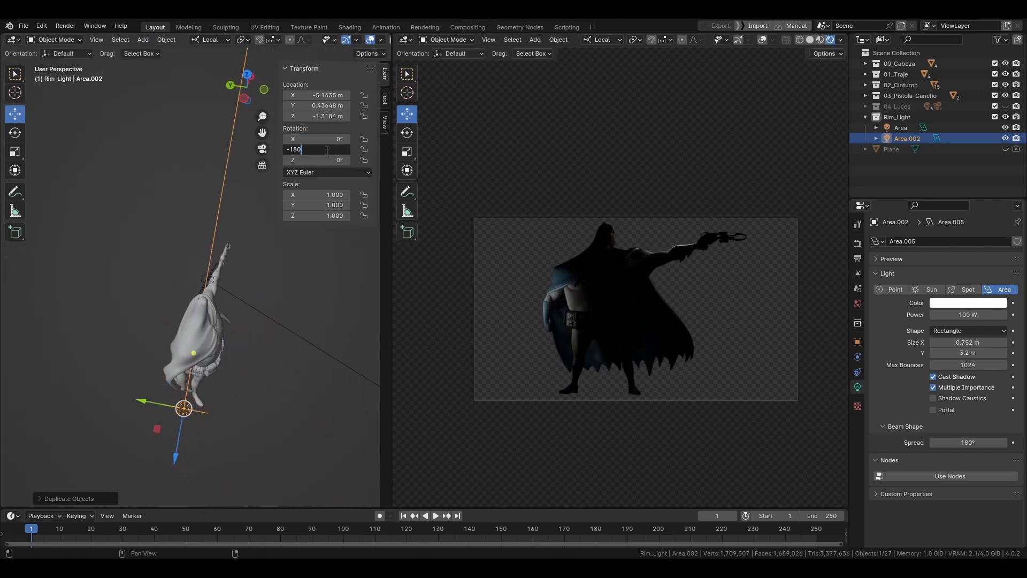
Set the duplicated light's rotation to X -90°, with Y and Z at 0°
{"action": "key", "text": "Escape"}
{"action": "mouse_move", "coordinate": [278, 300]}
{"action": "middle_mouse_down"}
{"action": "mouse_move", "coordinate": [213, 331]}
{"action": "mouse_move", "coordinate": [285, 312]}
{"action": "middle_mouse_up"}
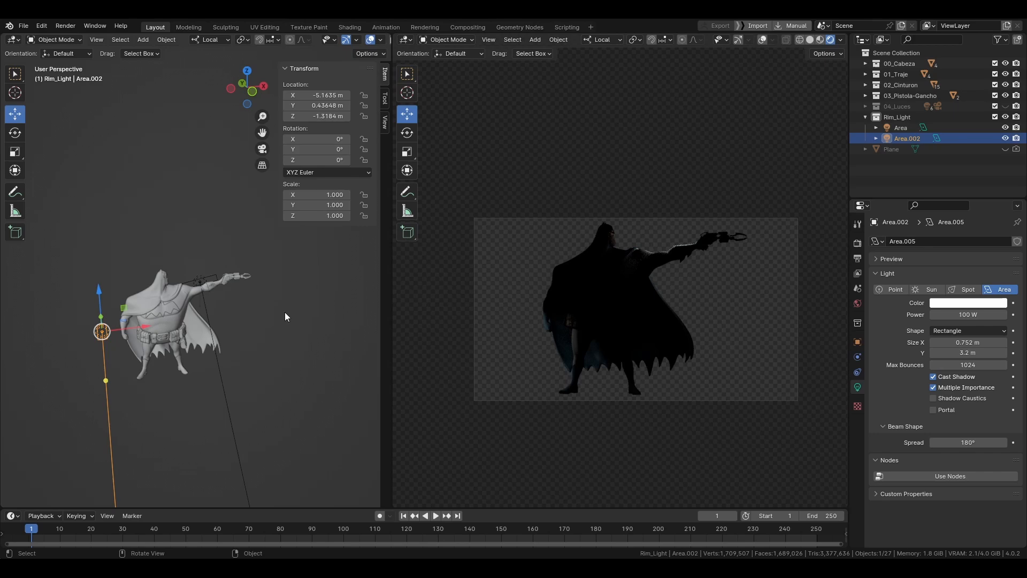
{"action": "double_click", "coordinate": [324, 148]}
{"action": "type", "text": "-90"}
{"action": "key", "text": "Return"}
Place the duplicated light behind the lowered arm at about X -3.54 m, Y 1.42 m, turned to about 29.2° in Z
{"action": "key", "text": "KP_7"}
{"action": "mouse_move", "coordinate": [100, 238]}
{"action": "left_mouse_down"}
{"action": "mouse_move", "coordinate": [100, 211]}
{"action": "mouse_move", "coordinate": [102, 253]}
{"action": "left_mouse_up"}
{"action": "scroll", "coordinate": [101, 253], "scroll_direction": "up", "scroll_amount": 2}
{"action": "left_click", "coordinate": [15, 133]}
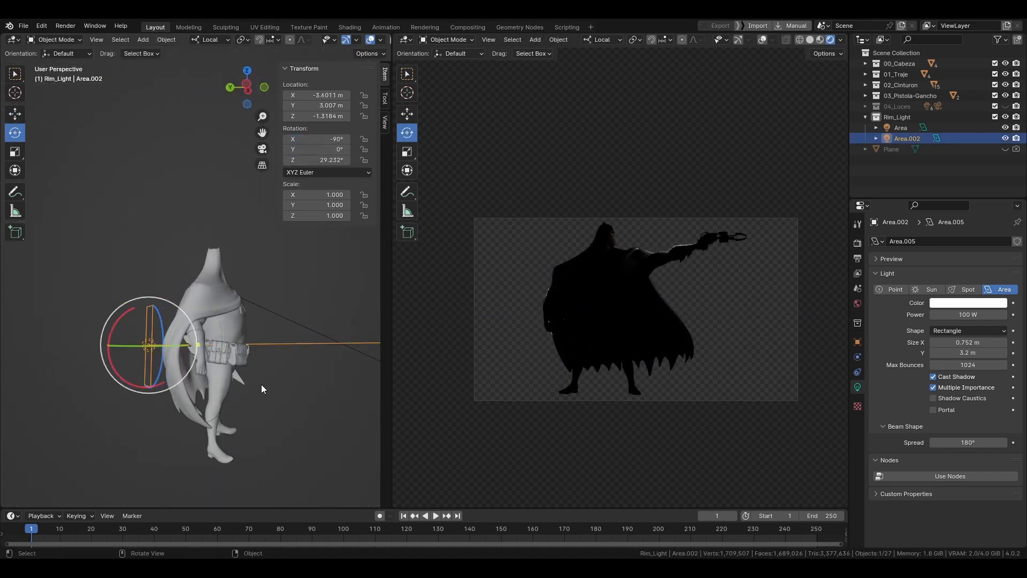
{"action": "middle_click_drag", "start_coordinate": [261, 384], "coordinate": [225, 321]}
{"action": "left_click", "coordinate": [15, 114]}
{"action": "left_click_drag", "start_coordinate": [231, 272], "coordinate": [209, 300]}
{"action": "scroll", "coordinate": [588, 343], "scroll_direction": "up", "scroll_amount": 5}
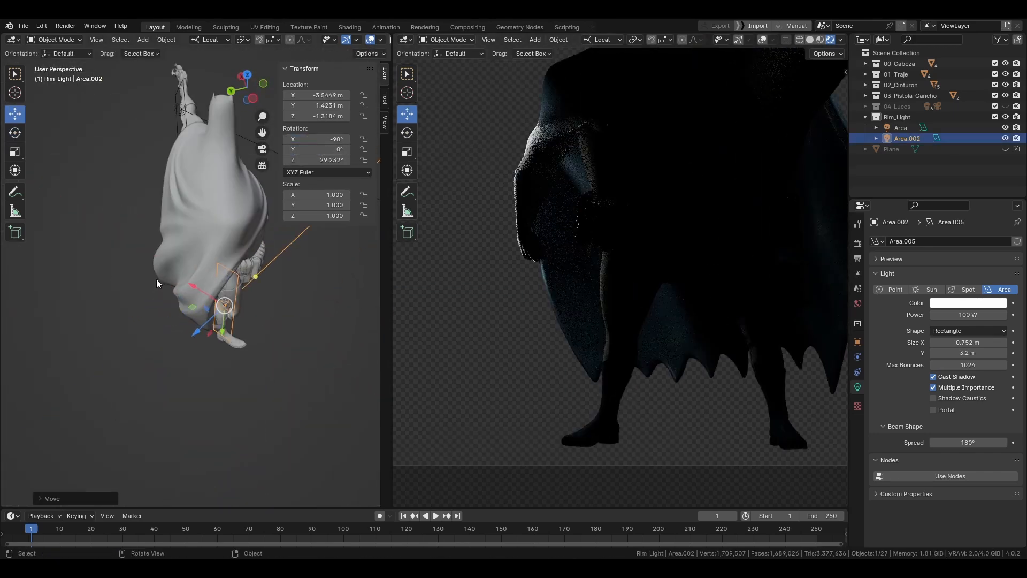
Turn the light behind the lowered arm to about 40.5° in Z and shift it to about X -3.64 m, Y 1.58 m
{"action": "left_click", "coordinate": [15, 133]}
{"action": "left_click_drag", "start_coordinate": [228, 334], "coordinate": [283, 312]}
{"action": "key", "text": "KP_1"}
{"action": "left_click", "coordinate": [15, 114]}
{"action": "key", "text": "KP_7"}
{"action": "left_click_drag", "start_coordinate": [108, 249], "coordinate": [316, 384]}
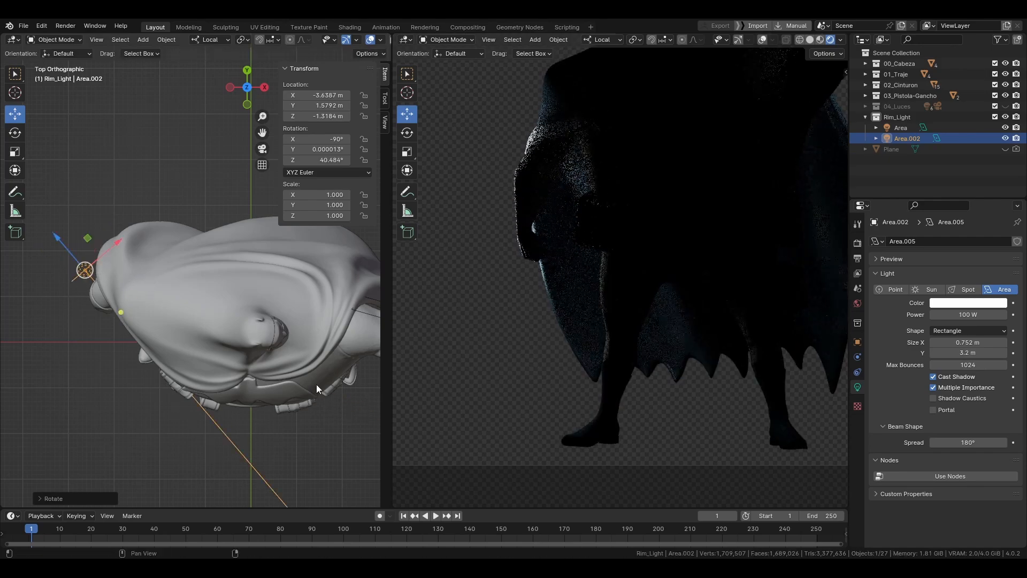
Lower the light behind the lowered arm to about Z -1.78 m and tilt it to about -99.5° in X
{"action": "key", "text": "KP_1"}
{"action": "left_click_drag", "start_coordinate": [85, 295], "coordinate": [85, 315]}
{"action": "middle_click_drag", "start_coordinate": [97, 257], "coordinate": [155, 252]}
{"action": "key", "text": "r"}
{"action": "left_click_drag", "start_coordinate": [159, 249], "coordinate": [153, 244]}
Create a light linking collection for this light, add Capa-Capucha (2) to it, and exclude that cape from the light
{"action": "left_click", "coordinate": [858, 342]}
{"action": "left_click", "coordinate": [947, 496]}
{"action": "left_click", "coordinate": [866, 63]}
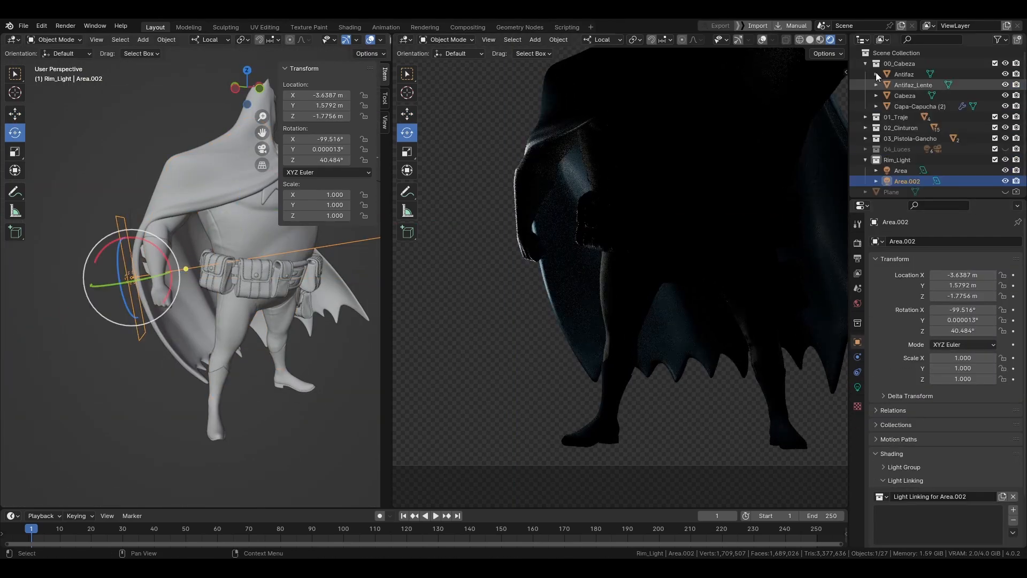
{"action": "left_click_drag", "start_coordinate": [918, 107], "coordinate": [933, 521]}
{"action": "left_click", "coordinate": [995, 513]}
Show the 04_Luces lights and the Plane to check the full lighting, and hide the Plane again
{"action": "left_click", "coordinate": [1005, 146]}
{"action": "scroll", "coordinate": [707, 249], "scroll_direction": "down", "scroll_amount": 3}
{"action": "left_click", "coordinate": [1005, 191]}
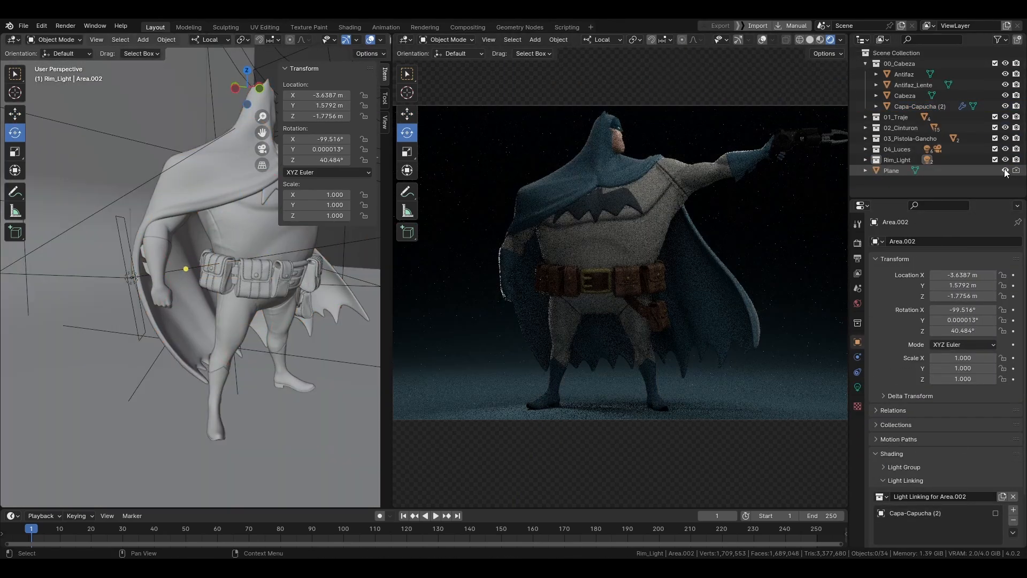
{"action": "left_click", "coordinate": [1005, 192]}
Move the light beside the lowered arm in the top view to about X -4.26 m, Y 1.97 m, and hide the 04_Luces collection
{"action": "left_click", "coordinate": [907, 181]}
{"action": "key", "text": "KP_7"}
{"action": "key", "text": "g"}
{"action": "left_click", "coordinate": [99, 258]}
{"action": "left_click", "coordinate": [1005, 149]}
Duplicate the side light above the shoulder and set the copy's rotation to X -90°, Y 90°, Z 0°
{"action": "key", "text": "ctrl+KP_1"}
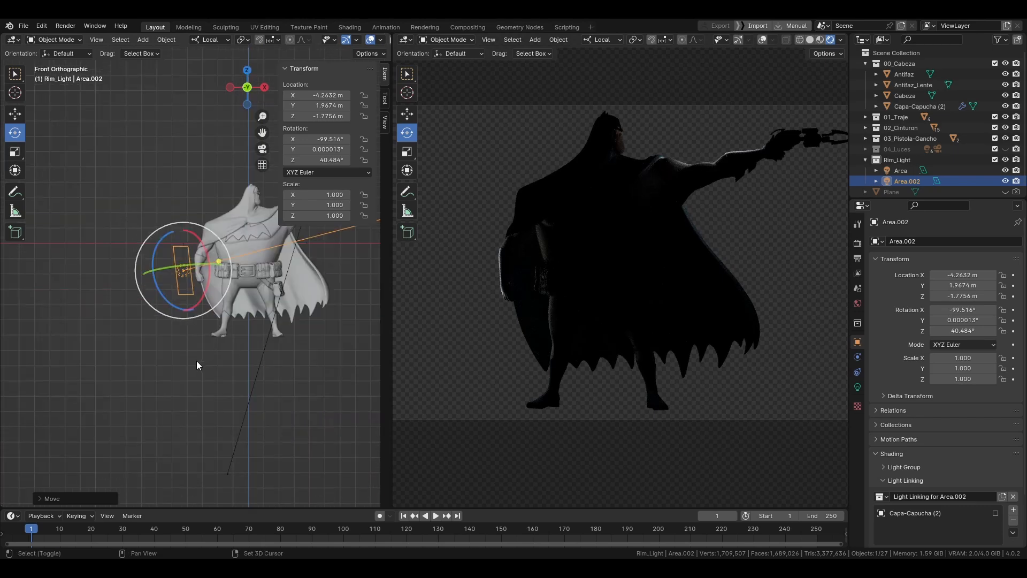
{"action": "key", "text": "shift+d"}
{"action": "left_click", "coordinate": [202, 285]}
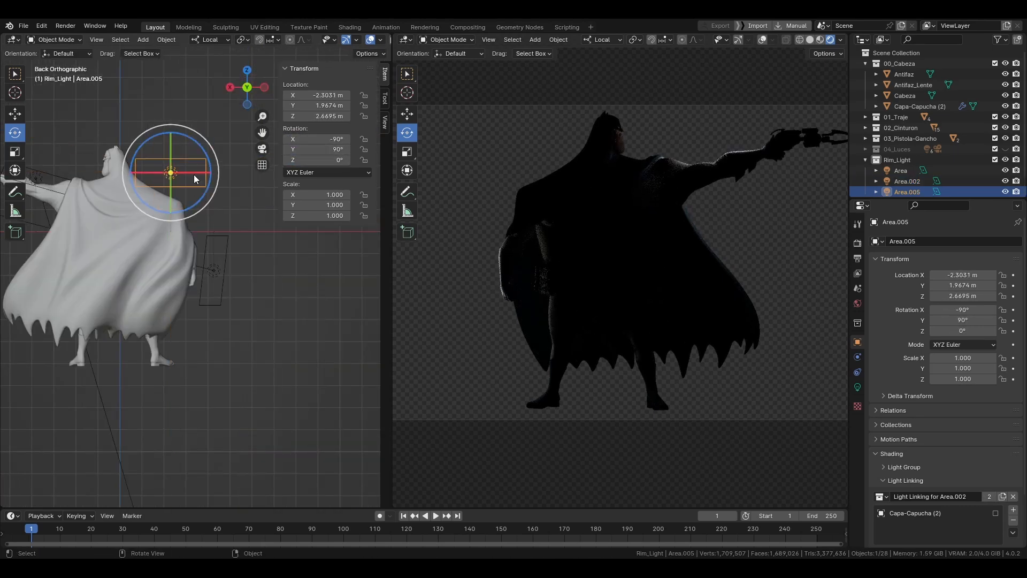
{"action": "key", "text": "g"}
{"action": "left_click_drag", "start_coordinate": [177, 180], "coordinate": [171, 200]}
Adjust the shoulder light's distance behind the character in the side view and remove its light linking collection
{"action": "key", "text": "ctrl+KP_3"}
{"action": "scroll", "coordinate": [193, 214], "scroll_direction": "up", "scroll_amount": 2}
{"action": "left_click", "coordinate": [15, 114]}
{"action": "mouse_move", "coordinate": [119, 253]}
{"action": "left_mouse_down"}
{"action": "mouse_move", "coordinate": [139, 254]}
{"action": "mouse_move", "coordinate": [121, 253]}
{"action": "left_mouse_up"}
{"action": "scroll", "coordinate": [942, 385], "scroll_direction": "down", "scroll_amount": 3}
{"action": "left_click", "coordinate": [1013, 453]}
{"action": "scroll", "coordinate": [931, 171], "scroll_direction": "down", "scroll_amount": 1}
Angle the shoulder light to about Y 59.2°, Z -14.9° and move it to about X -1.07 m, Y 1.94 m, Z 2.84 m
{"action": "key", "text": "KP_7"}
{"action": "key", "text": "r"}
{"action": "left_click", "coordinate": [209, 332]}
{"action": "middle_click_drag", "start_coordinate": [209, 332], "coordinate": [214, 257]}
{"action": "key", "text": "KP_1"}
{"action": "left_click_drag", "start_coordinate": [205, 306], "coordinate": [197, 290]}
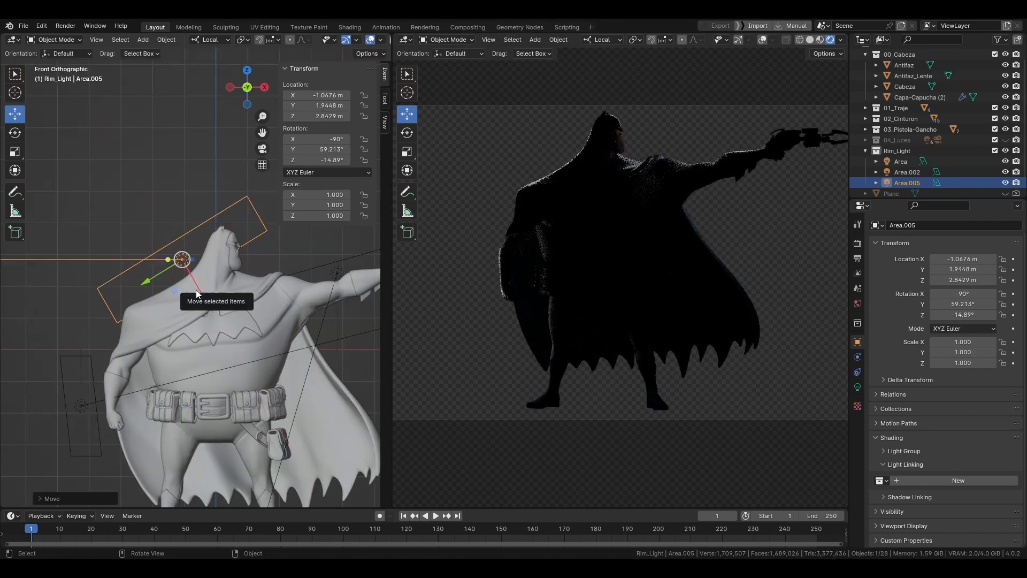
Tilt the shoulder light in the left view to about X -48.9°, Y 47.2°, Z 35.1°
{"action": "key", "text": "ctrl+KP_3"}
{"action": "scroll", "coordinate": [193, 267], "scroll_direction": "up", "scroll_amount": 2}
{"action": "left_click", "coordinate": [15, 132]}
{"action": "left_click_drag", "start_coordinate": [175, 244], "coordinate": [175, 266]}
{"action": "left_click", "coordinate": [779, 253]}
Show the 04_Luces lights to check them together with the rim lights, and hide them again
{"action": "left_click", "coordinate": [864, 151]}
{"action": "left_click", "coordinate": [1005, 149]}
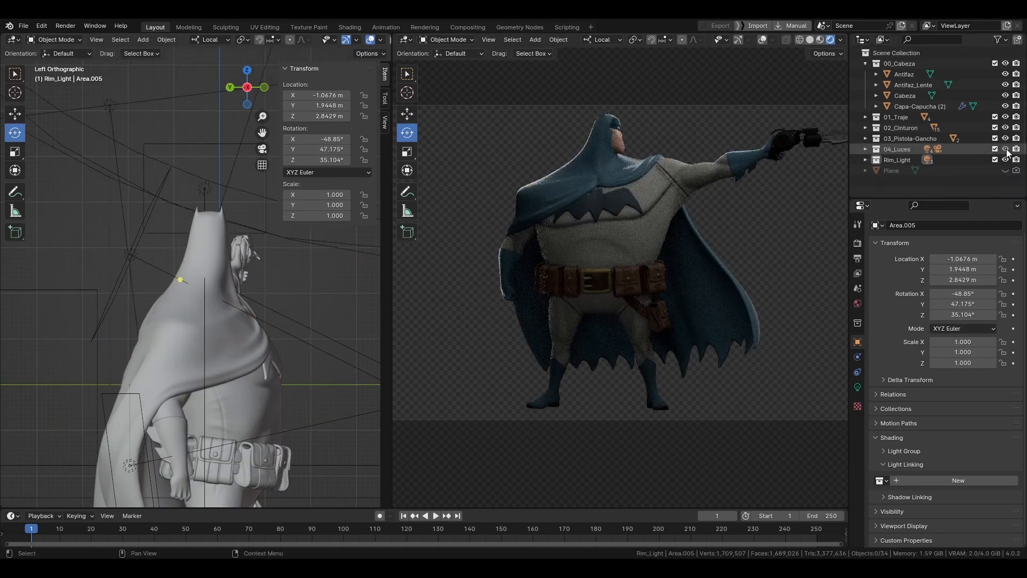
{"action": "left_click", "coordinate": [1005, 149]}
Duplicate the shoulder light to the outstretched-arm side at about X 6.66 m, Z -0.73 m, rotated to about X 97.7°, Y 39°, Z 158.6°
{"action": "scroll", "coordinate": [214, 268], "scroll_direction": "down", "scroll_amount": 5}
{"action": "left_click", "coordinate": [171, 259]}
{"action": "key", "text": "KP_1"}
{"action": "key", "text": "shift+d"}
{"action": "left_click_drag", "start_coordinate": [316, 278], "coordinate": [328, 300]}
{"action": "key", "text": "KP_3"}
{"action": "middle_click_drag", "start_coordinate": [280, 343], "coordinate": [296, 342]}
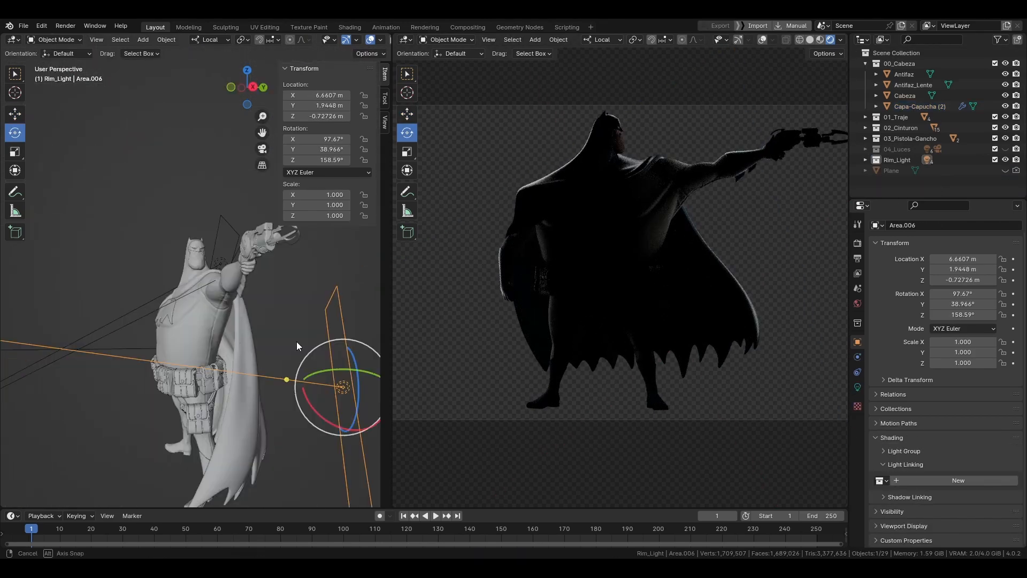
Move the arm-side light to about X 5 m, Y 1.92 m, Z -0.13 m and turn it to about 144.8° in Z
{"action": "key", "text": "ctrl+KP_1"}
{"action": "left_click", "coordinate": [15, 114]}
{"action": "left_click_drag", "start_coordinate": [151, 264], "coordinate": [174, 227]}
{"action": "left_click_drag", "start_coordinate": [183, 288], "coordinate": [212, 294]}
{"action": "key", "text": "KP_7"}
{"action": "key", "text": "r"}
{"action": "left_click", "coordinate": [260, 291]}
{"action": "key", "text": "g"}
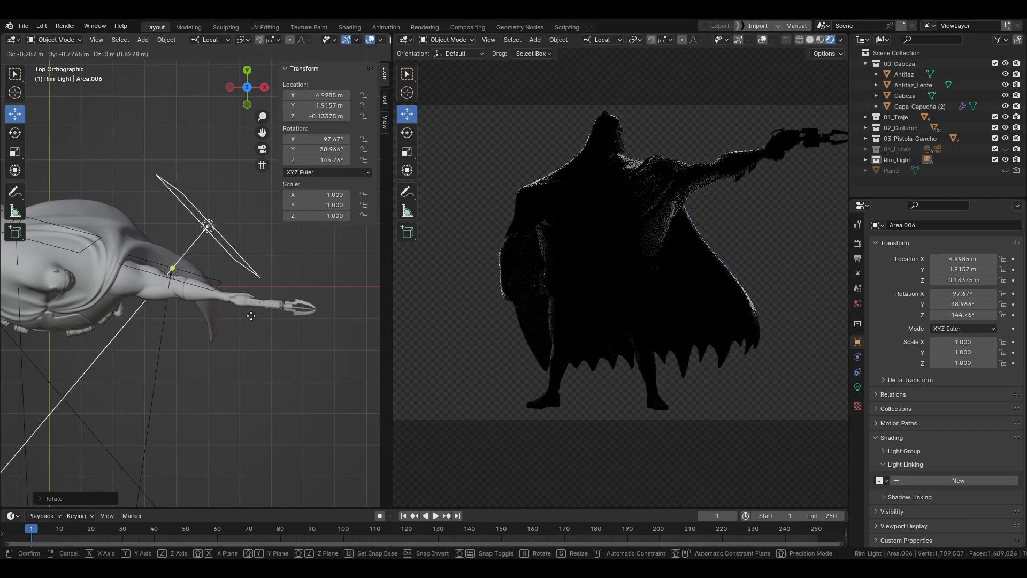
{"action": "key", "text": "Escape"}
Duplicate the arm-side light beside the opposite leg, about X -3.2 m, Z -3.05 m, and reset the copy's rotation to 0° on all axes
{"action": "key", "text": "KP_1"}
{"action": "left_click_drag", "start_coordinate": [316, 139], "coordinate": [316, 160]}
{"action": "type", "text": "0"}
{"action": "key", "text": "Return"}
{"action": "middle_click_drag", "start_coordinate": [160, 300], "coordinate": [191, 317]}
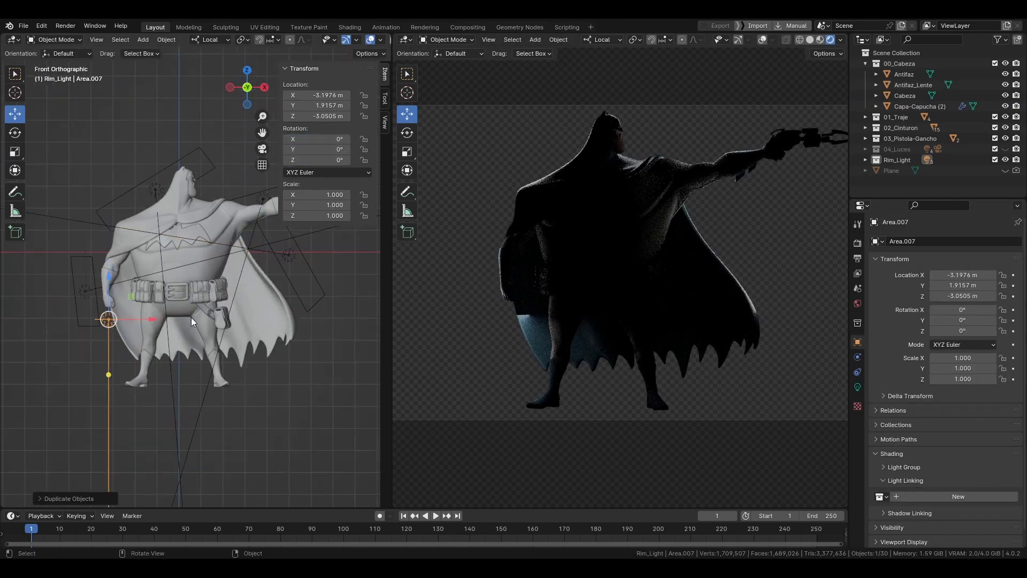
Set the leg-side light's rotation to X -90°, Z 90° and move it outward to about X -4.41 m
{"action": "double_click", "coordinate": [329, 138]}
{"action": "type", "text": "-40"}
{"action": "key", "text": "Return"}
{"action": "left_click_drag", "start_coordinate": [153, 318], "coordinate": [123, 340]}
{"action": "key", "text": "ctrl+KP_3"}
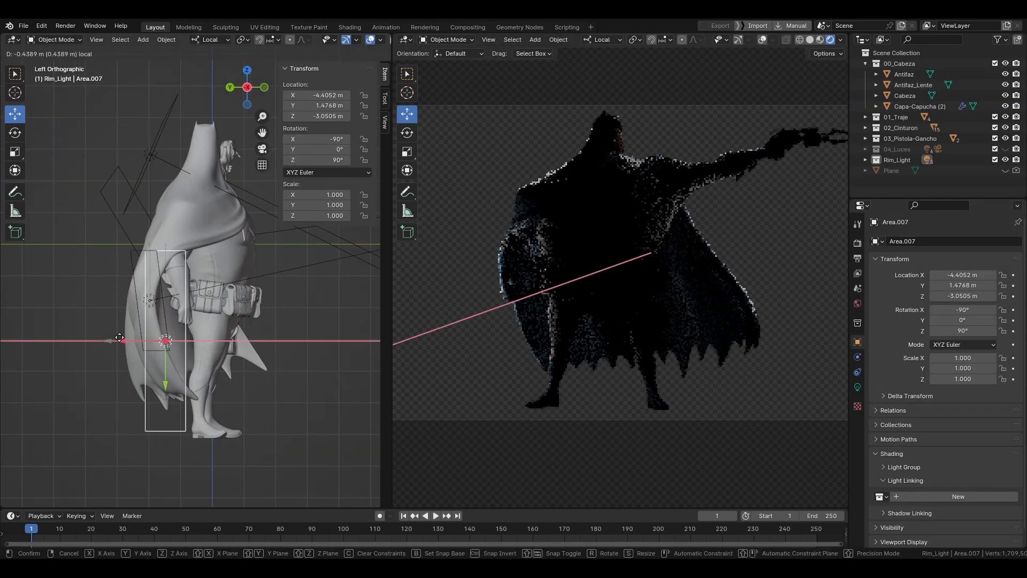
Tilt the leg-side light to about -98.7° in X and move it to about X -3.83 m, Y 0.73 m
{"action": "key", "text": "KP_1"}
{"action": "left_click", "coordinate": [146, 316]}
{"action": "key", "text": "r"}
{"action": "left_click", "coordinate": [187, 311]}
{"action": "middle_click_drag", "start_coordinate": [186, 310], "coordinate": [299, 342]}
{"action": "left_click_drag", "start_coordinate": [131, 338], "coordinate": [148, 339]}
{"action": "key", "text": "KP_1"}
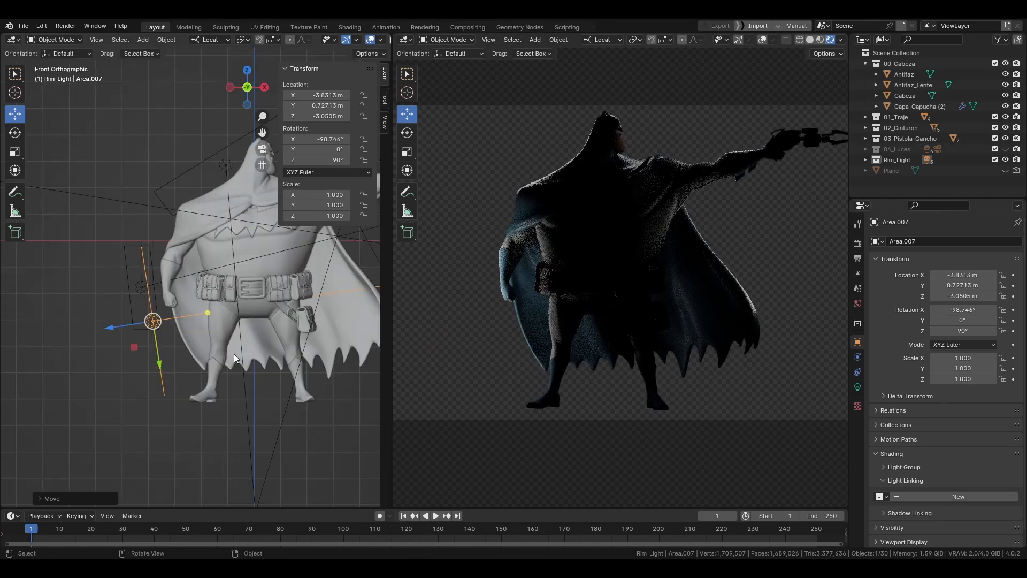
Set the leg-side light's rectangle to 0.539 m by 4.19 m
{"action": "left_click", "coordinate": [858, 387]}
{"action": "double_click", "coordinate": [968, 352]}
{"action": "type", "text": "4.19"}
{"action": "key", "text": "Return"}
In the left view, tilt the leg-side light to about 13.9° in Y and move it to about Y 2.19 m, Z -3.32 m
{"action": "key", "text": "KP_3"}
{"action": "key", "text": "ctrl+KP_3"}
{"action": "key", "text": "r"}
{"action": "left_click", "coordinate": [270, 366]}
{"action": "key", "text": "g"}
{"action": "left_click", "coordinate": [216, 377]}
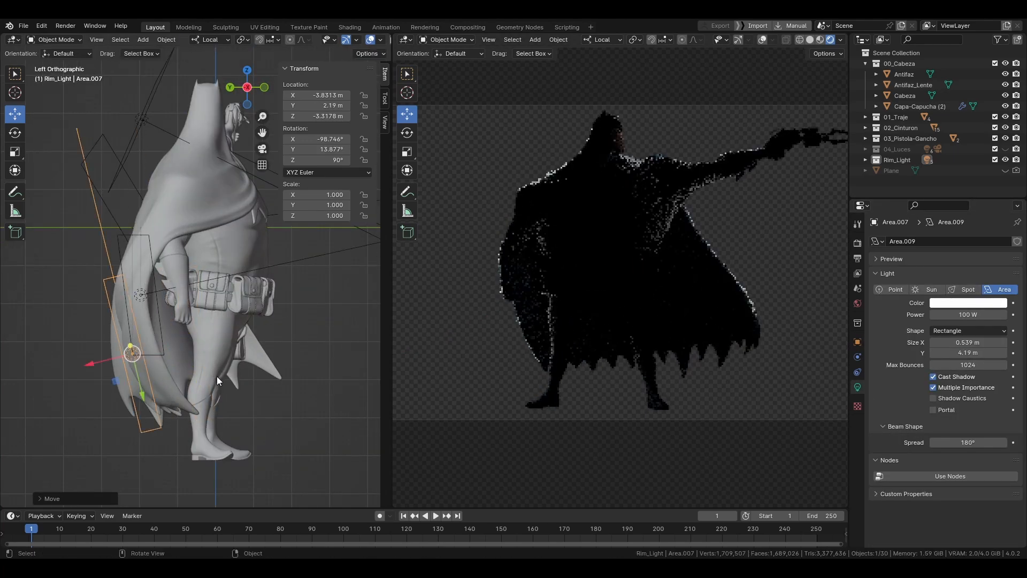
Rotate the leg-side light in the front view to about X -112.4°, Y 10.4°, Z 77.3°
{"action": "key", "text": "KP_1"}
{"action": "key", "text": "r"}
{"action": "left_click", "coordinate": [198, 370]}
{"action": "left_click", "coordinate": [185, 369]}
{"action": "left_click", "coordinate": [145, 389]}
Create a light linking collection for the leg-side light with Capa-Capucha (2) included, and show the 04_Luces lights
{"action": "left_click", "coordinate": [858, 342]}
{"action": "left_click", "coordinate": [945, 496]}
{"action": "left_click_drag", "start_coordinate": [919, 106], "coordinate": [945, 513]}
{"action": "left_click", "coordinate": [1005, 150]}
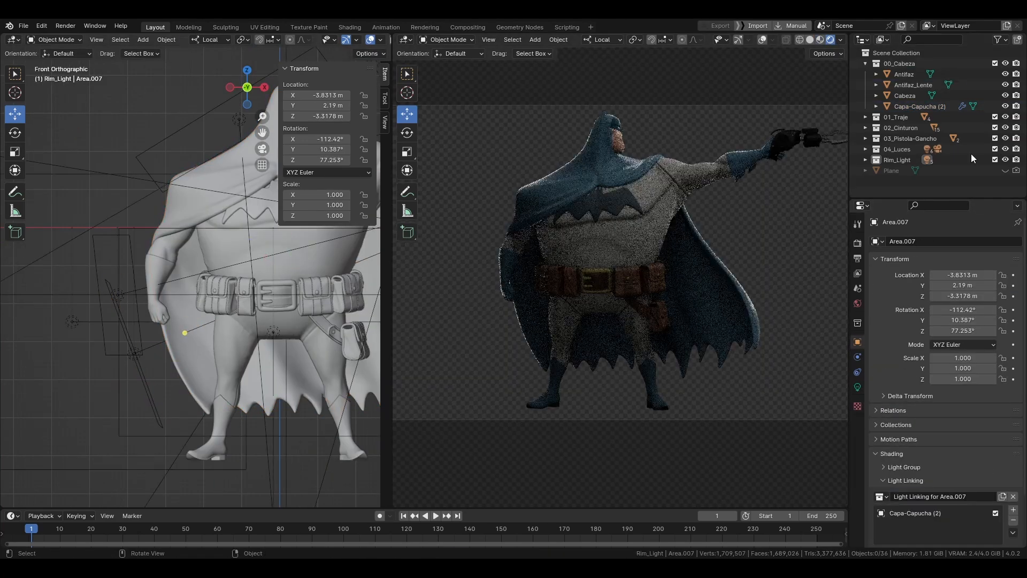
Slide the arm-side cape light down along its local Y axis to about X 5.29 m, Y 1.6 m, Z -0.66 m
{"action": "left_click", "coordinate": [134, 354]}
{"action": "left_click", "coordinate": [857, 387]}
{"action": "left_click", "coordinate": [866, 160]}
{"action": "scroll", "coordinate": [907, 166], "scroll_direction": "down", "scroll_amount": 3}
{"action": "left_click", "coordinate": [907, 166]}
{"action": "scroll", "coordinate": [321, 417], "scroll_direction": "down", "scroll_amount": 3}
{"action": "middle_click_drag", "start_coordinate": [369, 420], "coordinate": [325, 438], "text": "shift"}
{"action": "left_click", "coordinate": [222, 276]}
{"action": "left_click_drag", "start_coordinate": [241, 309], "coordinate": [246, 320]}
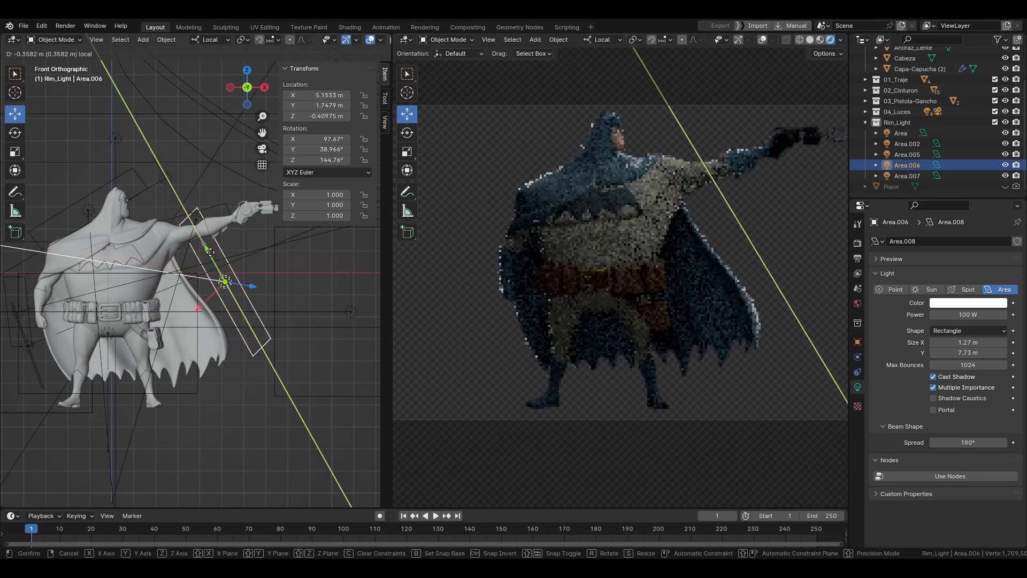
Inspect the other lights, hide the 04_Luces collection, tidy the expanded collections and reselect the arm-side cape light
{"action": "left_click", "coordinate": [19, 312]}
{"action": "left_click", "coordinate": [88, 210]}
{"action": "left_click", "coordinate": [351, 393]}
{"action": "scroll", "coordinate": [342, 396], "scroll_direction": "down", "scroll_amount": 2}
{"action": "left_click", "coordinate": [1005, 111]}
{"action": "left_click", "coordinate": [865, 91]}
{"action": "left_click", "coordinate": [865, 128]}
{"action": "left_click", "coordinate": [865, 64]}
{"action": "left_click", "coordinate": [218, 282]}
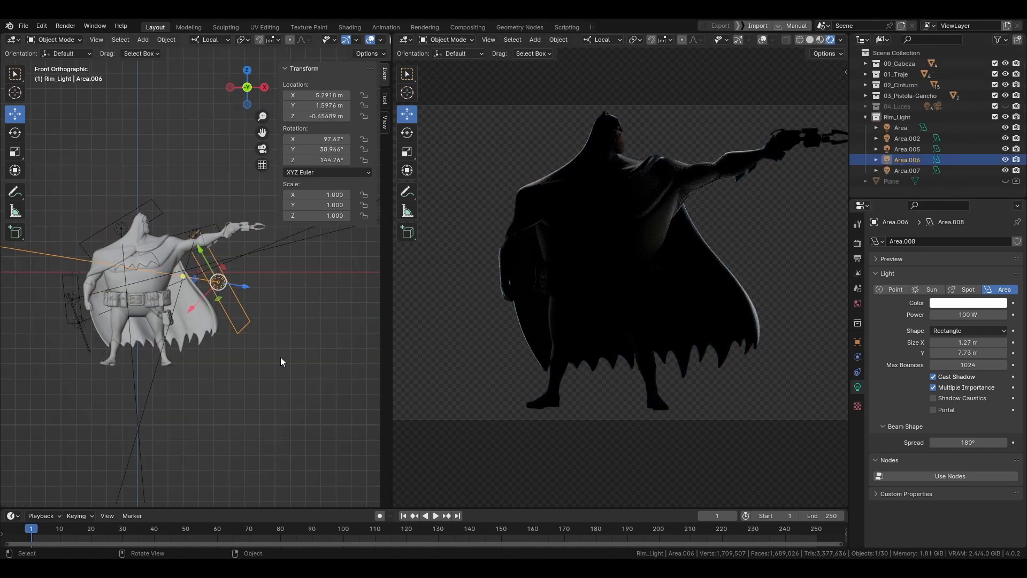
Duplicate the arm-side cape light and place the copy beside the lower cape at about X 4.79 m, Z -3.07 m
{"action": "key", "text": "shift+d"}
{"action": "left_click", "coordinate": [248, 434]}
{"action": "middle_click_drag", "start_coordinate": [257, 342], "coordinate": [230, 369]}
{"action": "left_click_drag", "start_coordinate": [214, 313], "coordinate": [274, 347]}
Set the lower cape light's rotation to X -90°, Y 0° and Z -90°
{"action": "left_click_drag", "start_coordinate": [329, 160], "coordinate": [288, 160]}
{"action": "left_click", "coordinate": [329, 139]}
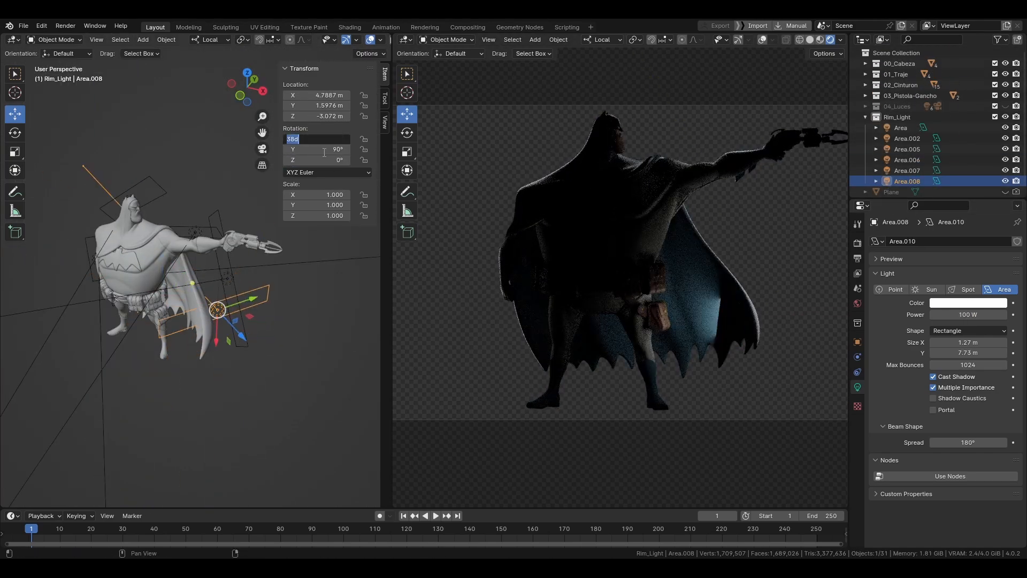
{"action": "type", "text": "0"}
{"action": "key", "text": "Return"}
{"action": "left_click", "coordinate": [330, 150]}
{"action": "type", "text": "0"}
{"action": "key", "text": "Return"}
{"action": "left_click", "coordinate": [332, 160]}
{"action": "type", "text": "-90"}
{"action": "key", "text": "Return"}
Shorten the light to about 4.22 m and move it behind the leg at about X 2.34 m, Y 0.85 m, Z -3.86 m
{"action": "key", "text": "KP_3"}
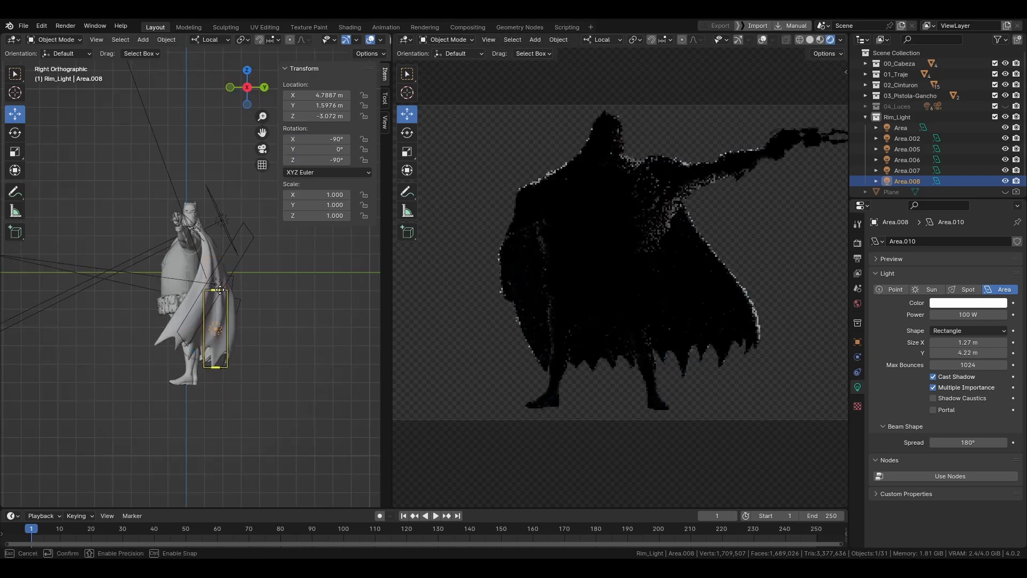
{"action": "key", "text": "KP_1"}
{"action": "left_click_drag", "start_coordinate": [230, 343], "coordinate": [181, 345]}
{"action": "scroll", "coordinate": [235, 385], "scroll_direction": "up", "scroll_amount": 3}
{"action": "middle_click_drag", "start_coordinate": [248, 448], "coordinate": [177, 395]}
{"action": "left_click_drag", "start_coordinate": [138, 350], "coordinate": [225, 321]}
Rotate the leg light to about Z -39.5° and lower it to about Z -4.21 m with its length cut to 3.49 m
{"action": "left_click", "coordinate": [15, 133]}
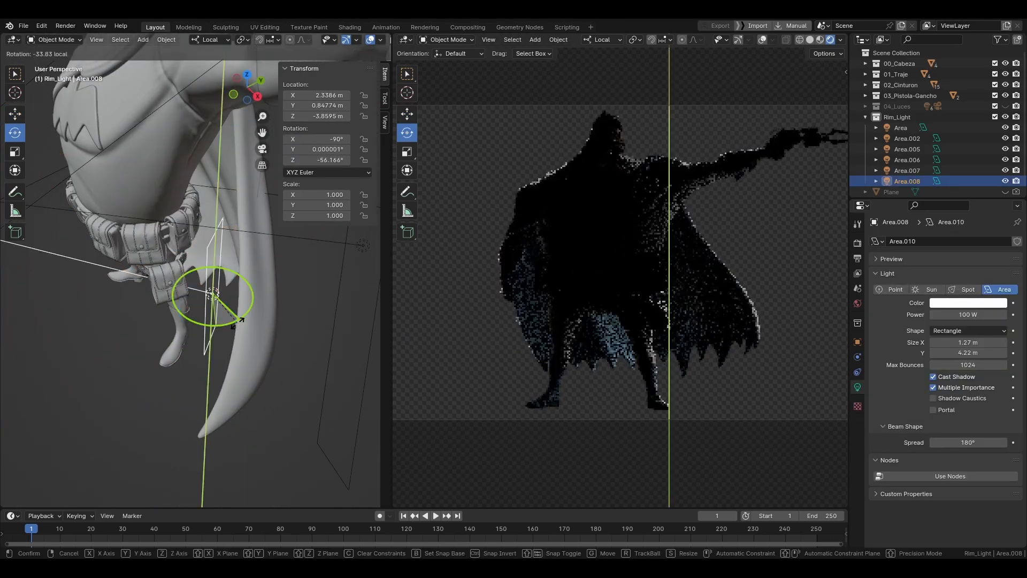
{"action": "left_click", "coordinate": [866, 117]}
{"action": "middle_click_drag", "start_coordinate": [235, 428], "coordinate": [312, 380]}
{"action": "key", "text": "KP_1"}
{"action": "scroll", "coordinate": [278, 374], "scroll_direction": "up", "scroll_amount": 2}
{"action": "left_click", "coordinate": [15, 114]}
{"action": "left_click_drag", "start_coordinate": [205, 350], "coordinate": [204, 362]}
{"action": "middle_click_drag", "start_coordinate": [230, 395], "coordinate": [271, 403]}
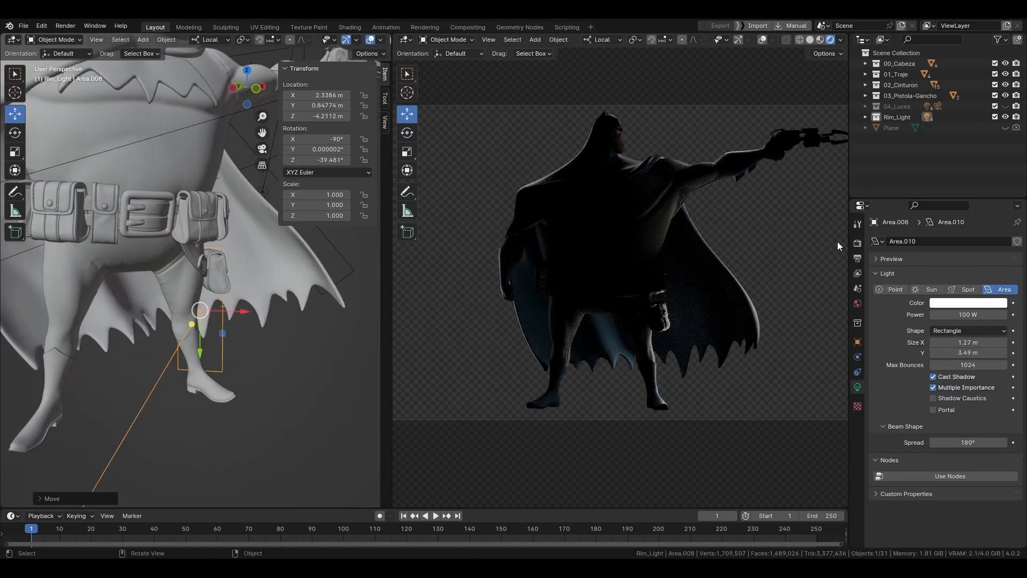
Create a light linking collection for the leg light that excludes 02_Cinturon and Capa-Capucha (2)
{"action": "left_click", "coordinate": [866, 117]}
{"action": "left_click", "coordinate": [858, 342]}
{"action": "left_click", "coordinate": [958, 495]}
{"action": "left_click_drag", "start_coordinate": [900, 84], "coordinate": [935, 479]}
{"action": "left_click", "coordinate": [866, 60]}
{"action": "left_click_drag", "start_coordinate": [919, 103], "coordinate": [935, 480]}
{"action": "left_click", "coordinate": [866, 157]}
{"action": "left_click", "coordinate": [866, 63]}
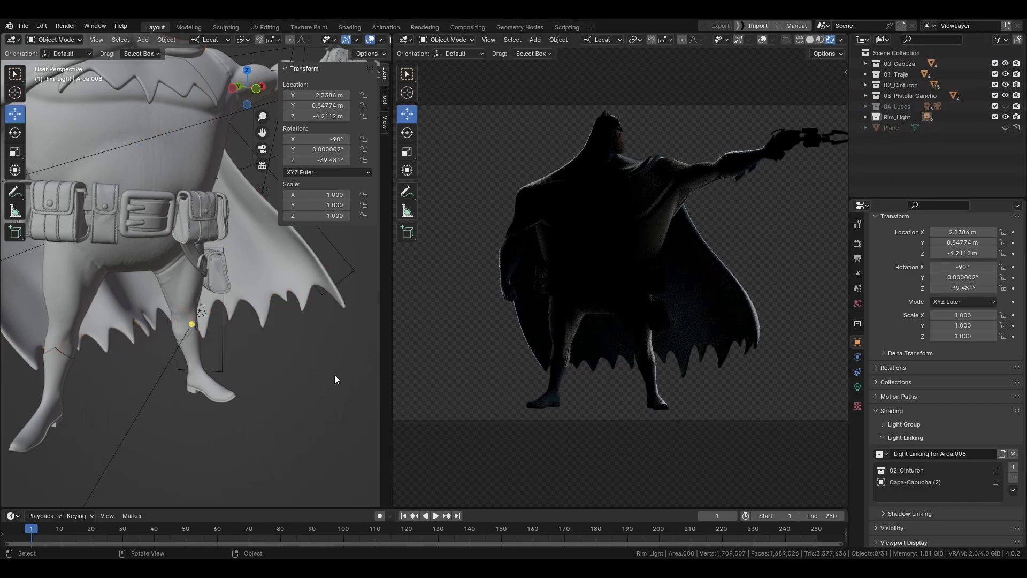
Duplicate the leg light behind the other leg at about X -2.22 m, Z -4.17 m, with its Z rotation at -329.5°
{"action": "key", "text": "KP_1"}
{"action": "scroll", "coordinate": [278, 369], "scroll_direction": "down", "scroll_amount": 4}
{"action": "key", "text": "shift+d"}
{"action": "left_click", "coordinate": [153, 365]}
{"action": "left_click", "coordinate": [333, 161]}
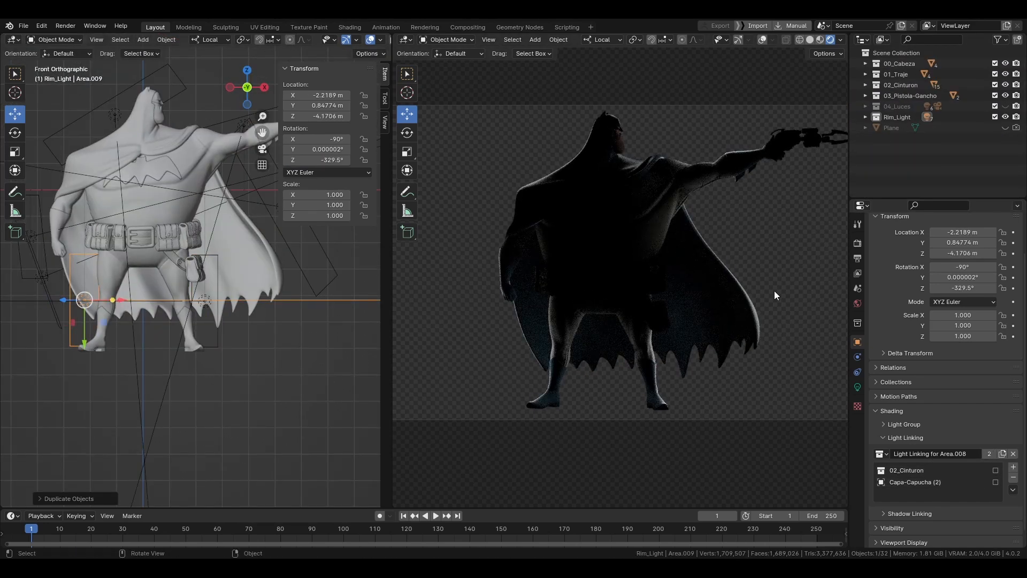
{"action": "left_click", "coordinate": [1005, 107]}
{"action": "left_click", "coordinate": [1005, 107]}
{"action": "left_click", "coordinate": [995, 117]}
{"action": "left_click", "coordinate": [995, 117]}
Duplicate the leg light up under the outstretched arm at about X 3.05 m, Z -0.5 m, rotated to about X -101°, Y 13.1°, Z -40.8°
{"action": "key", "text": "shift+d"}
{"action": "left_click", "coordinate": [246, 220]}
{"action": "key", "text": "r"}
{"action": "left_click", "coordinate": [280, 294]}
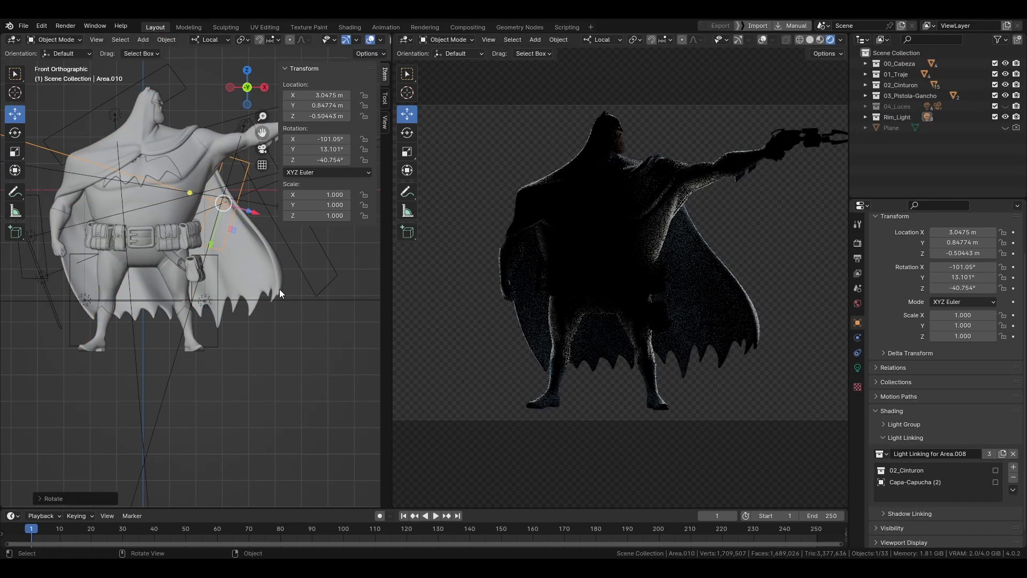
Edit the power of the new torso-side light, and set the power of the other-leg light to 50 W
{"action": "left_click", "coordinate": [858, 368]}
{"action": "left_click", "coordinate": [959, 315]}
{"action": "key", "text": "Return"}
{"action": "left_click", "coordinate": [205, 301]}
{"action": "left_click", "coordinate": [964, 312]}
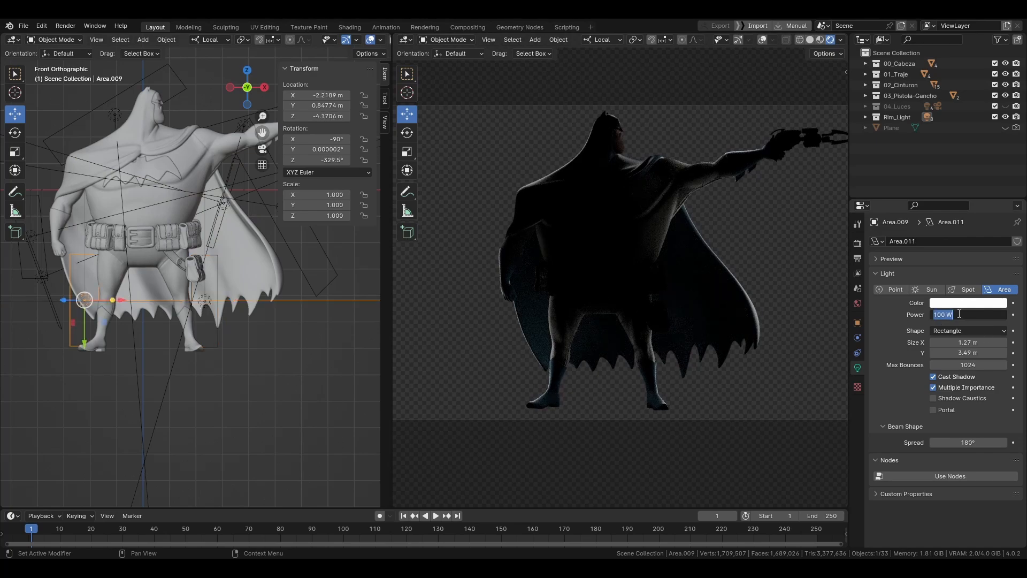
Duplicate the leg light between the legs at about X 0.03 m, Z -3.6 m, rotated to about Y 89.8°, and open its power for editing
{"action": "key", "text": "shift+d"}
{"action": "left_click", "coordinate": [274, 321]}
{"action": "left_click", "coordinate": [317, 149]}
{"action": "key", "text": "r"}
{"action": "left_click", "coordinate": [154, 340]}
{"action": "left_click", "coordinate": [959, 314]}
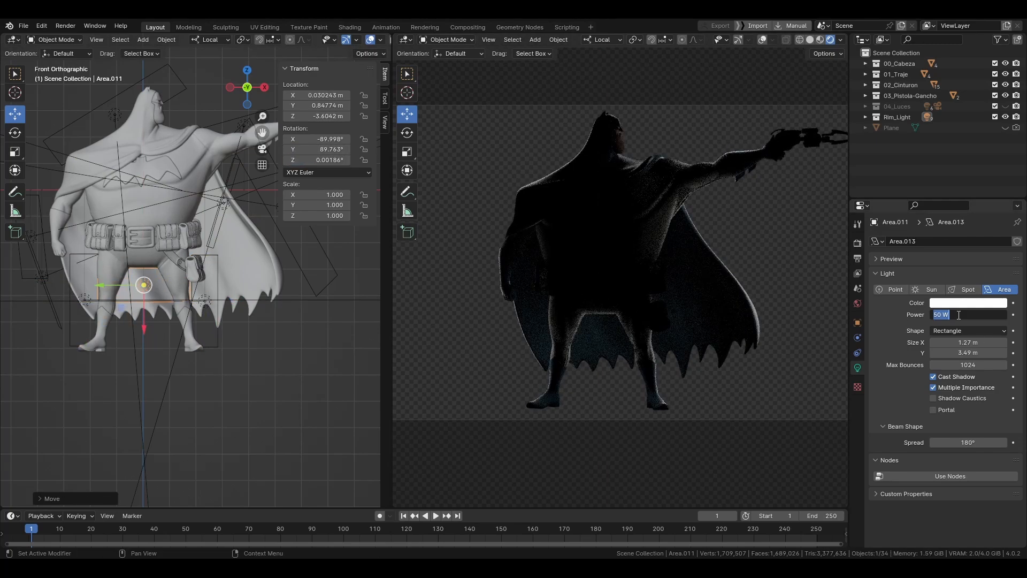
Try a shadow linking collection with Capa-Capucha (2) on the between-legs light and remove it
{"action": "left_click", "coordinate": [857, 323]}
{"action": "left_click", "coordinate": [942, 494]}
{"action": "left_click", "coordinate": [865, 64]}
{"action": "left_click_drag", "start_coordinate": [912, 107], "coordinate": [939, 517]}
{"action": "left_click", "coordinate": [1013, 494]}
Duplicate the between-legs light and place the copy beside the head
{"action": "left_click", "coordinate": [144, 285]}
{"action": "key", "text": "period"}
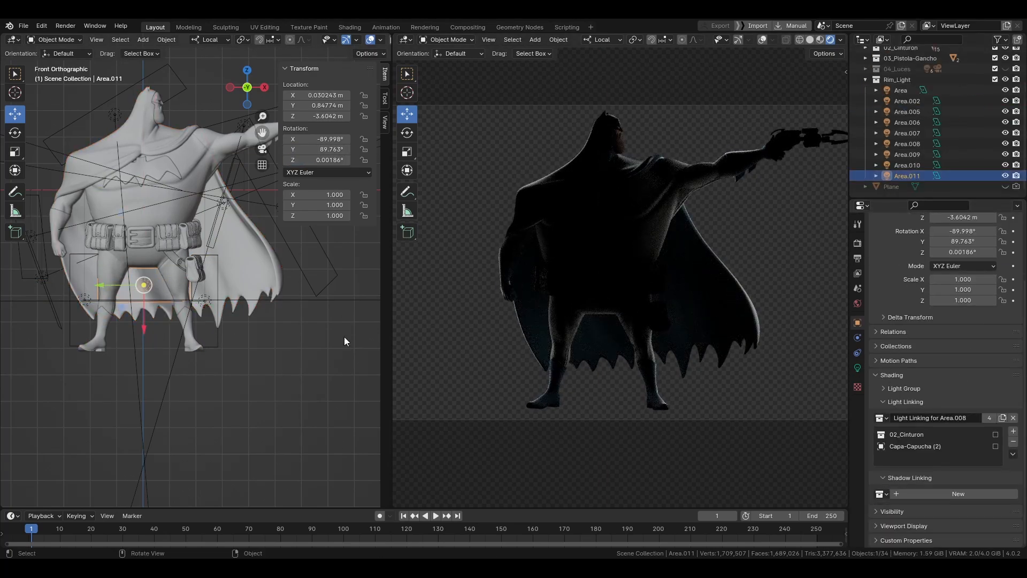
{"action": "key", "text": "shift+d"}
{"action": "left_click", "coordinate": [363, 168]}
{"action": "middle_click_drag", "start_coordinate": [280, 230], "coordinate": [280, 293]}
{"action": "key", "text": "KP_7"}
{"action": "scroll", "coordinate": [279, 293], "scroll_direction": "up", "scroll_amount": 3}
{"action": "scroll", "coordinate": [733, 175], "scroll_direction": "up", "scroll_amount": 4}
Rotate the head light in the top view to about Z -14.1° and shrink its Y size to about 0.4 m
{"action": "key", "text": "r"}
{"action": "left_click", "coordinate": [220, 279]}
{"action": "key", "text": "r"}
{"action": "left_click_drag", "start_coordinate": [186, 218], "coordinate": [164, 195]}
{"action": "left_click", "coordinate": [257, 264]}
Remove 02_Cinturon from the light linking collection and move the head light beside the face at about X 0.94 m, Y 0.68 m, Z 3.12 m
{"action": "left_click", "coordinate": [1013, 441]}
{"action": "key", "text": "KP_1"}
{"action": "scroll", "coordinate": [184, 224], "scroll_direction": "up", "scroll_amount": 1}
{"action": "scroll", "coordinate": [214, 193], "scroll_direction": "up", "scroll_amount": 3}
{"action": "middle_click_drag", "start_coordinate": [214, 182], "coordinate": [255, 235]}
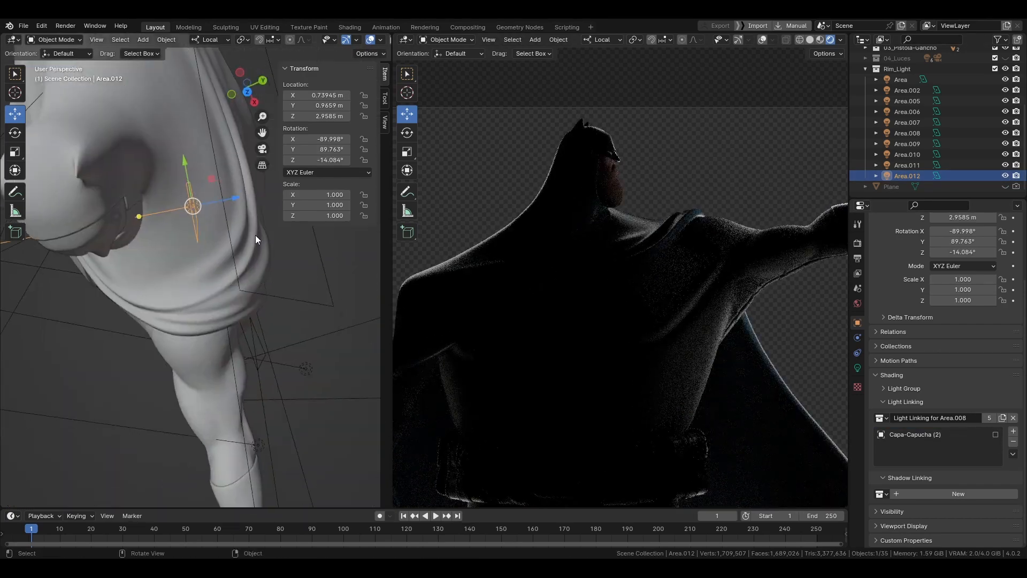
{"action": "key", "text": "KP_7"}
{"action": "left_click_drag", "start_coordinate": [112, 214], "coordinate": [114, 233]}
{"action": "left_click", "coordinate": [857, 367]}
{"action": "scroll", "coordinate": [705, 220], "scroll_direction": "up", "scroll_amount": 3}
{"action": "key", "text": "KP_1"}
{"action": "middle_click_drag", "start_coordinate": [179, 171], "coordinate": [227, 227], "text": "shift"}
{"action": "key", "text": "g"}
{"action": "left_click", "coordinate": [241, 216]}
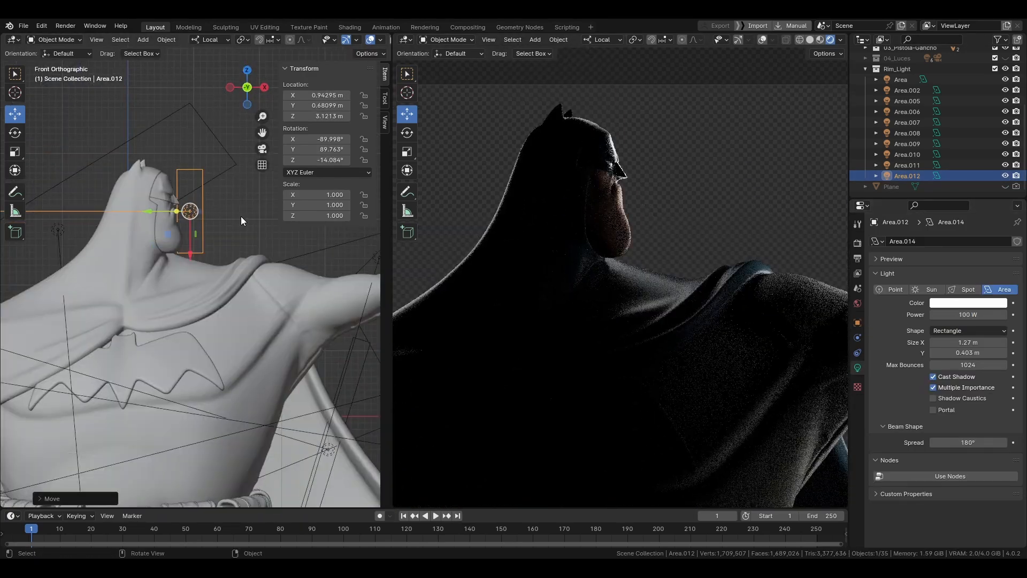
Turn and reposition the face light in the top view and adjust its power
{"action": "key", "text": "KP_7"}
{"action": "key", "text": "r"}
{"action": "left_click", "coordinate": [250, 248]}
{"action": "scroll", "coordinate": [214, 257], "scroll_direction": "down", "scroll_amount": 5}
{"action": "left_click", "coordinate": [967, 314]}
{"action": "key", "text": "g"}
{"action": "left_click", "coordinate": [214, 256]}
Open the cape's 04_Capucha material in the Shader Editor, set its roughness to 0.4 and save the file
{"action": "left_click", "coordinate": [161, 230]}
{"action": "left_click", "coordinate": [13, 40]}
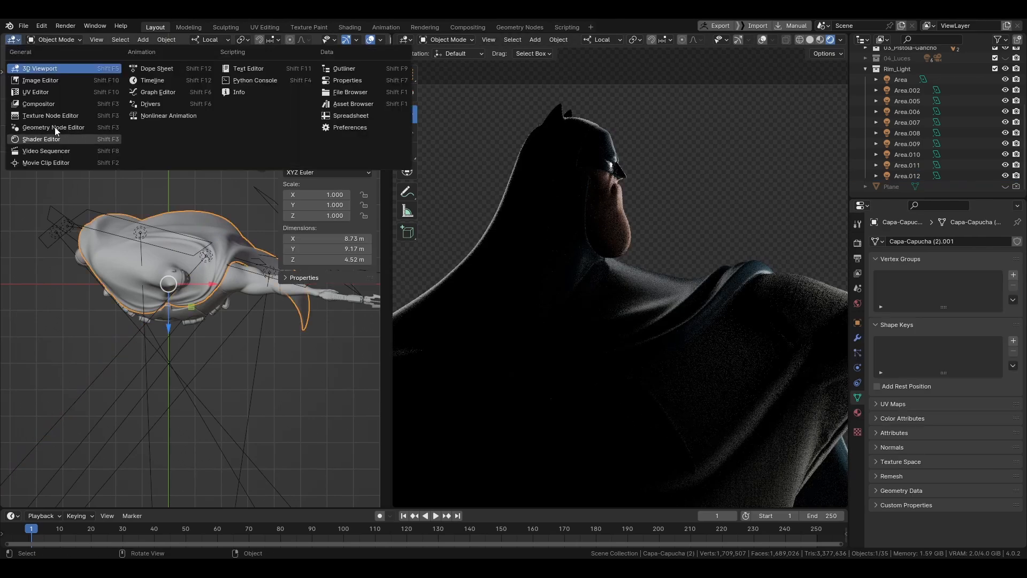
{"action": "left_click", "coordinate": [54, 139]}
{"action": "left_click_drag", "start_coordinate": [192, 202], "coordinate": [199, 206]}
{"action": "scroll", "coordinate": [741, 289], "scroll_direction": "down", "scroll_amount": 8}
{"action": "key", "text": "ctrl+s"}
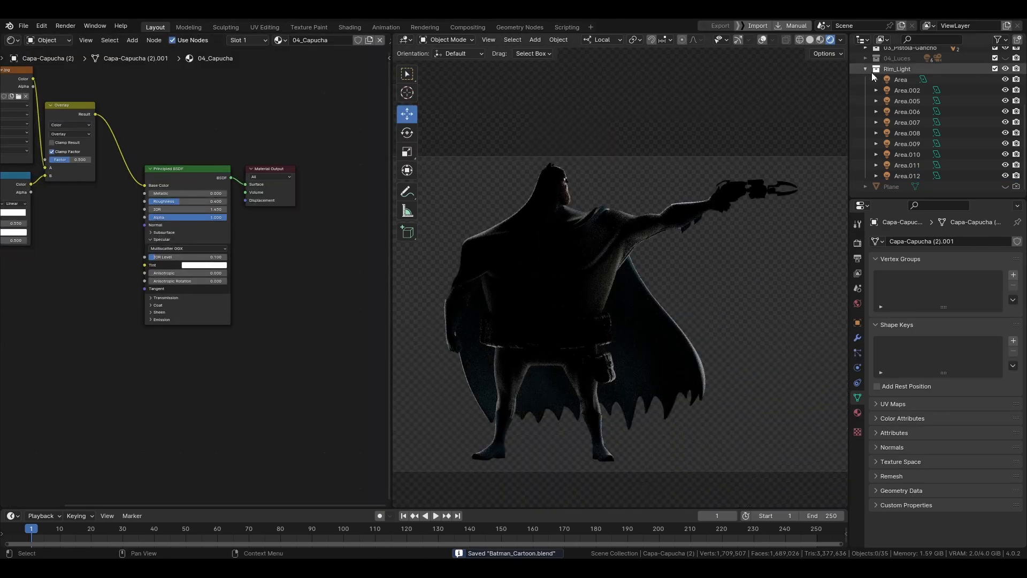
Return to the 3D Viewport and duplicate the arm light below the arm at about X 4.61 m, Y 0.44 m, Z 1.35 m
{"action": "scroll", "coordinate": [909, 182], "scroll_direction": "up", "scroll_amount": 1}
{"action": "left_click", "coordinate": [908, 116]}
{"action": "left_click", "coordinate": [13, 40]}
{"action": "left_click", "coordinate": [42, 72]}
{"action": "left_click", "coordinate": [284, 291]}
{"action": "key", "text": "shift+d"}
{"action": "left_click", "coordinate": [282, 323]}
Rotate the under-arm light in the side and front views to about X -150.8°, Y 38.7°, Z -78.6°
{"action": "key", "text": "KP_3"}
{"action": "left_click", "coordinate": [14, 133]}
{"action": "left_click_drag", "start_coordinate": [206, 356], "coordinate": [187, 361]}
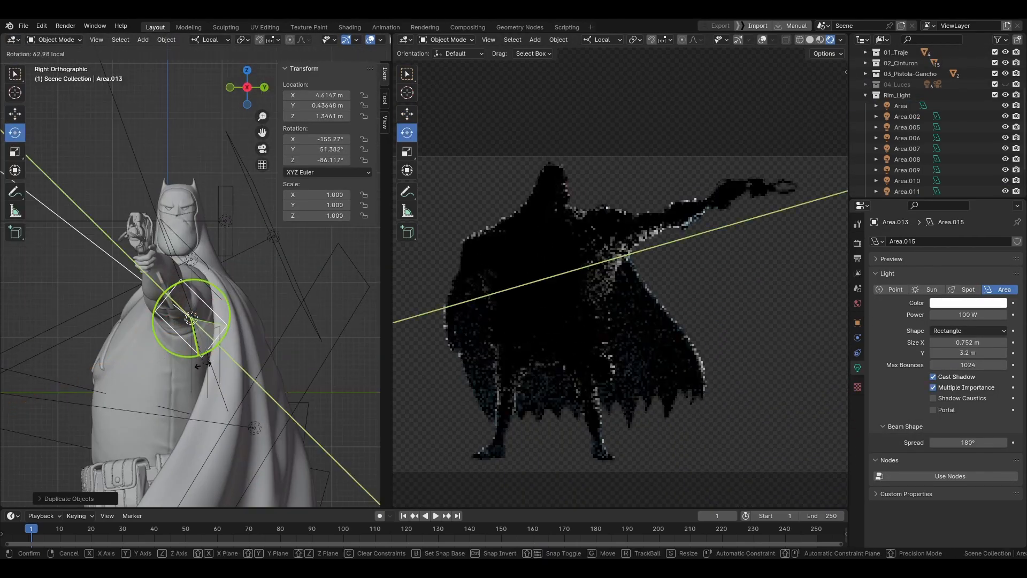
{"action": "key", "text": "KP_1"}
{"action": "middle_click_drag", "start_coordinate": [320, 300], "coordinate": [179, 302], "text": "shift"}
{"action": "left_click_drag", "start_coordinate": [214, 300], "coordinate": [225, 291]}
Set the under-arm light's power to 50 W and move it to about X 4.65 m, Y 0.2 m, Z 1.17 m
{"action": "double_click", "coordinate": [967, 315]}
{"action": "type", "text": "50"}
{"action": "key", "text": "Return"}
{"action": "left_click", "coordinate": [15, 114]}
{"action": "left_click_drag", "start_coordinate": [238, 353], "coordinate": [231, 334]}
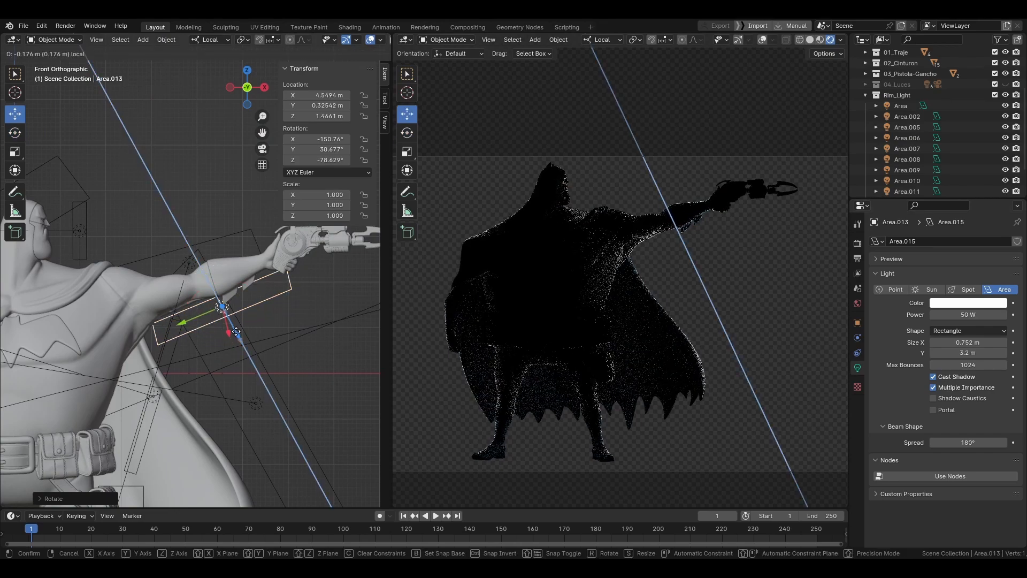
{"action": "middle_click_drag", "start_coordinate": [299, 343], "coordinate": [206, 357]}
{"action": "left_click_drag", "start_coordinate": [163, 334], "coordinate": [154, 344]}
Rotate the under-arm light around its local axes to about X -73.9°, Y 66.6°, Z 9.5°
{"action": "left_click", "coordinate": [15, 133]}
{"action": "left_click", "coordinate": [197, 332]}
{"action": "left_click", "coordinate": [905, 116]}
{"action": "left_click", "coordinate": [187, 310]}
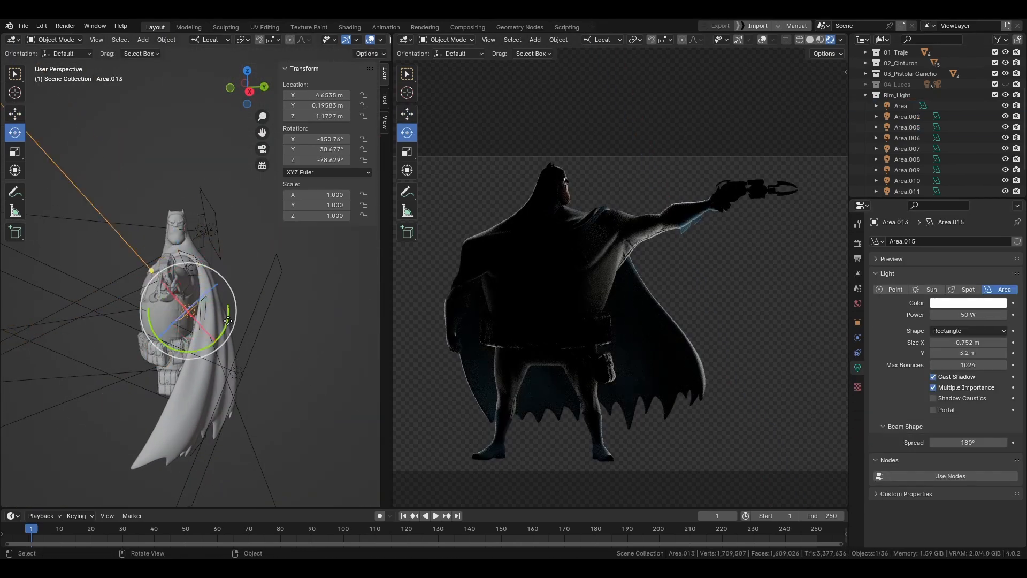
{"action": "left_click_drag", "start_coordinate": [229, 332], "coordinate": [212, 350]}
{"action": "left_click", "coordinate": [213, 353]}
{"action": "left_click", "coordinate": [325, 395]}
{"action": "middle_click_drag", "start_coordinate": [214, 321], "coordinate": [275, 320]}
{"action": "left_click", "coordinate": [210, 305]}
{"action": "left_click_drag", "start_coordinate": [238, 321], "coordinate": [250, 345]}
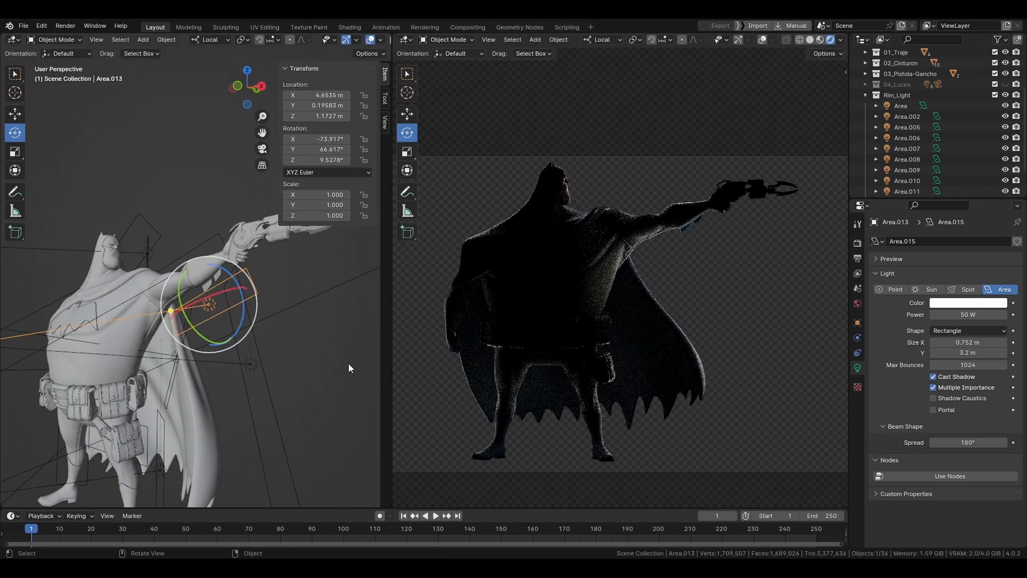
Set the under-arm light's power to 35 W and save the file
{"action": "left_click", "coordinate": [348, 367]}
{"action": "double_click", "coordinate": [956, 314]}
{"action": "type", "text": "35"}
{"action": "key", "text": "KP_1"}
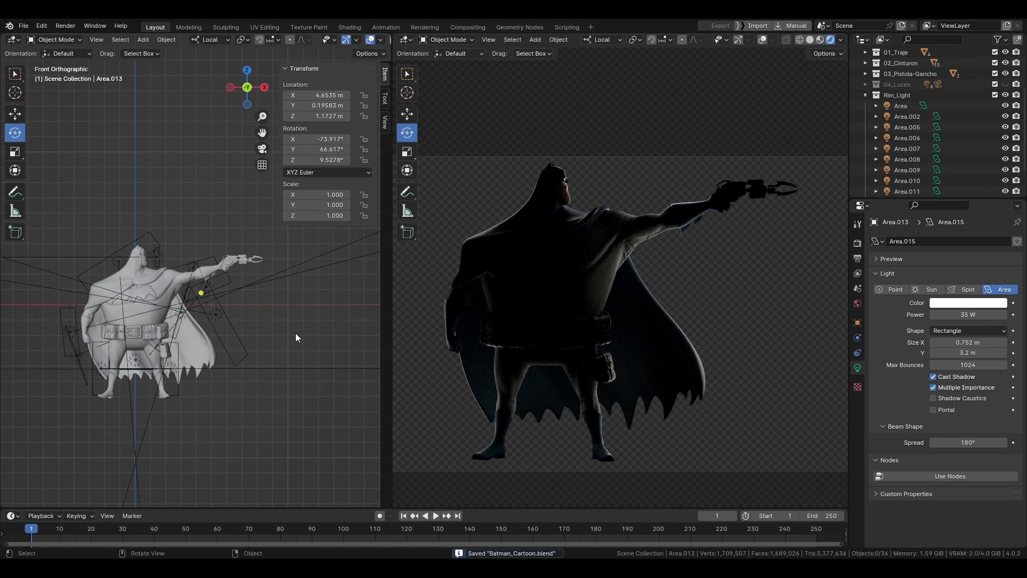
Show the 04_Luces lights and duplicate the Sun spotlight above the character
{"action": "left_click", "coordinate": [865, 96]}
{"action": "left_click", "coordinate": [865, 149]}
{"action": "scroll", "coordinate": [919, 164], "scroll_direction": "down", "scroll_amount": 3}
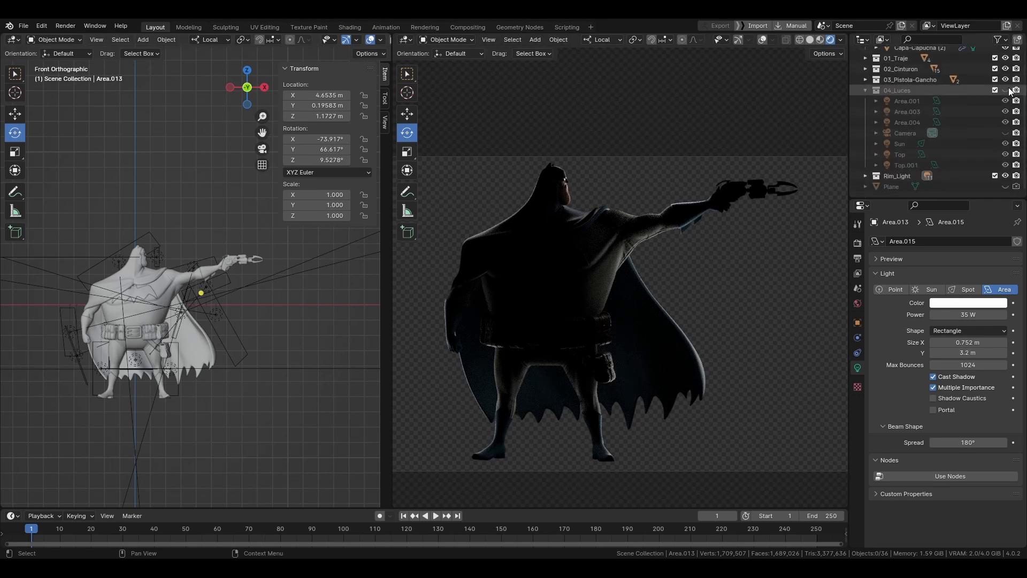
{"action": "left_click", "coordinate": [1005, 90]}
{"action": "left_click", "coordinate": [182, 143]}
{"action": "scroll", "coordinate": [182, 142], "scroll_direction": "down", "scroll_amount": 3}
{"action": "key", "text": "shift+d"}
{"action": "left_click", "coordinate": [242, 322]}
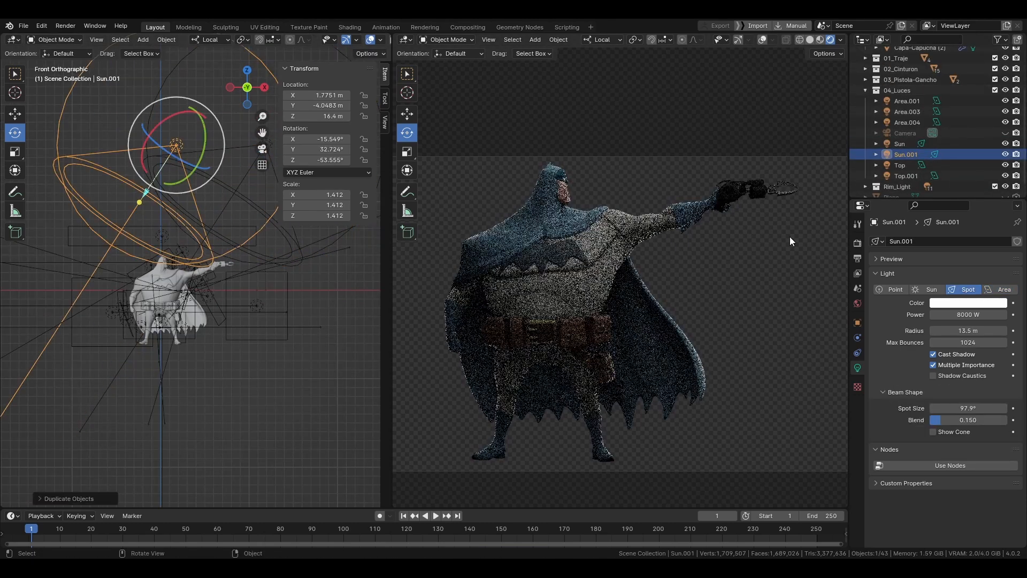
Move the duplicated spotlight into the Rim_Light collection and hide 04_Luces
{"action": "left_click_drag", "start_coordinate": [900, 156], "coordinate": [895, 178]}
{"action": "left_click", "coordinate": [1005, 90]}
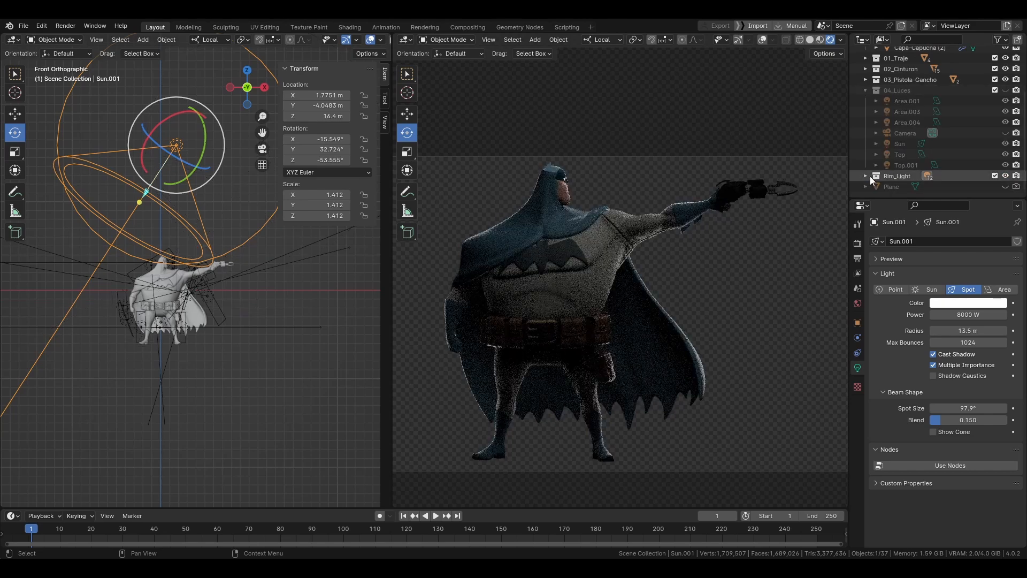
{"action": "left_click", "coordinate": [866, 175]}
Reset the duplicated spotlight's rotation to 0° on X, Y and Z and move it in top view to just behind the character
{"action": "scroll", "coordinate": [892, 175], "scroll_direction": "down", "scroll_amount": 6}
{"action": "scroll", "coordinate": [294, 282], "scroll_direction": "down", "scroll_amount": 5}
{"action": "key", "text": "KP_7"}
{"action": "left_click", "coordinate": [338, 140]}
{"action": "type", "text": "0"}
{"action": "key", "text": "Return"}
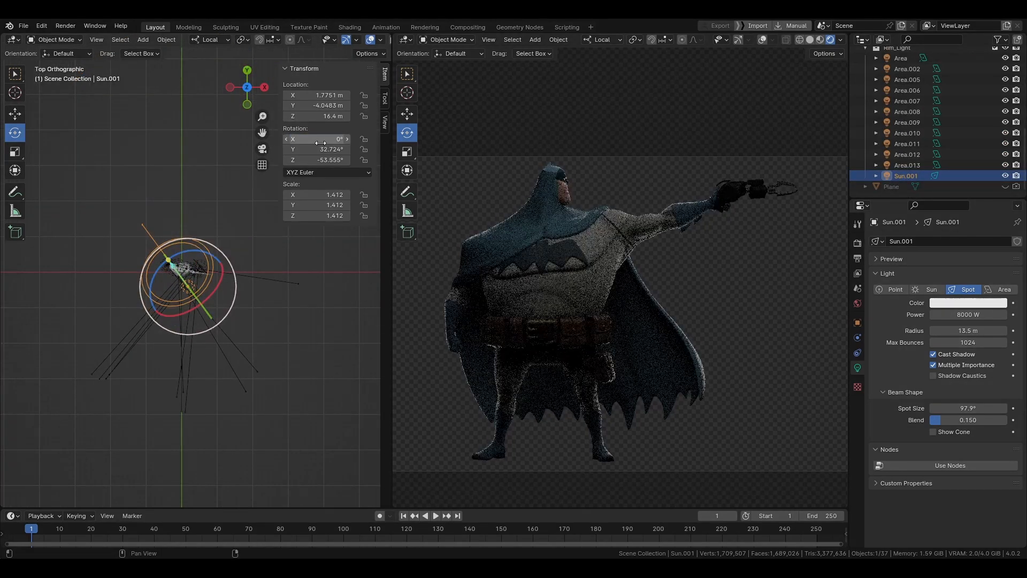
{"action": "left_click", "coordinate": [334, 150]}
{"action": "type", "text": "0"}
{"action": "key", "text": "Return"}
{"action": "left_click", "coordinate": [340, 160]}
{"action": "type", "text": "0"}
{"action": "key", "text": "Return"}
{"action": "key", "text": "g"}
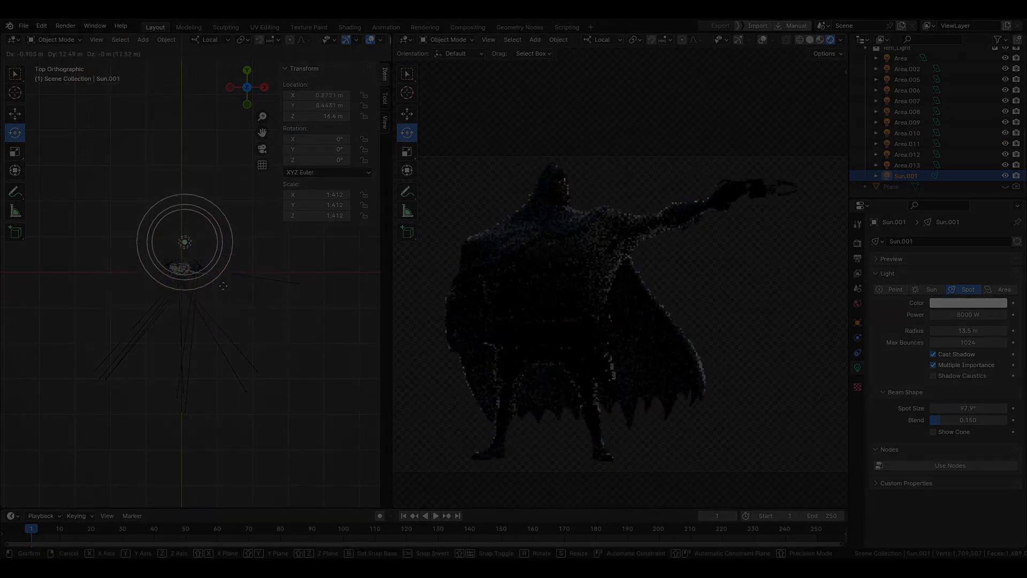
{"action": "left_click", "coordinate": [221, 288]}
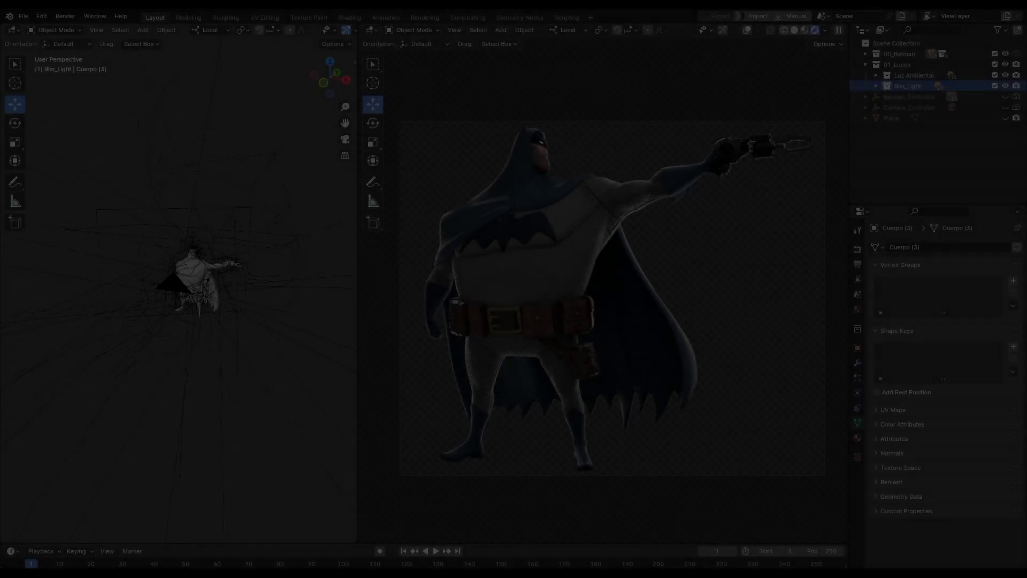
Hide the camera nested under Camera_Controller in the viewport
{"action": "mouse_move", "coordinate": [267, 353]}
{"action": "middle_mouse_down"}
{"action": "mouse_move", "coordinate": [292, 361]}
{"action": "mouse_move", "coordinate": [262, 366]}
{"action": "middle_mouse_up"}
{"action": "scroll", "coordinate": [262, 366], "scroll_direction": "up", "scroll_amount": 3}
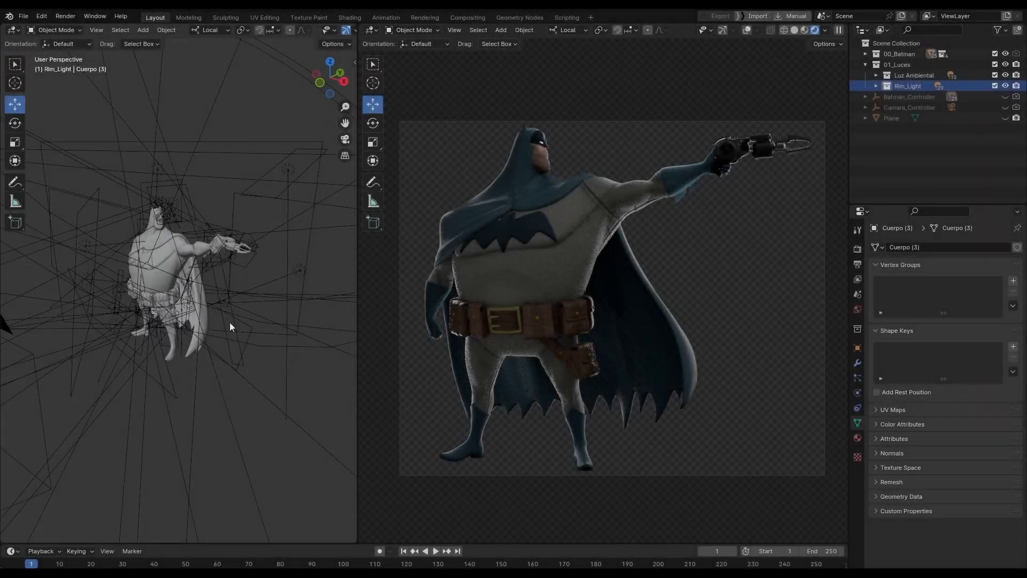
{"action": "middle_click_drag", "start_coordinate": [230, 327], "coordinate": [262, 296]}
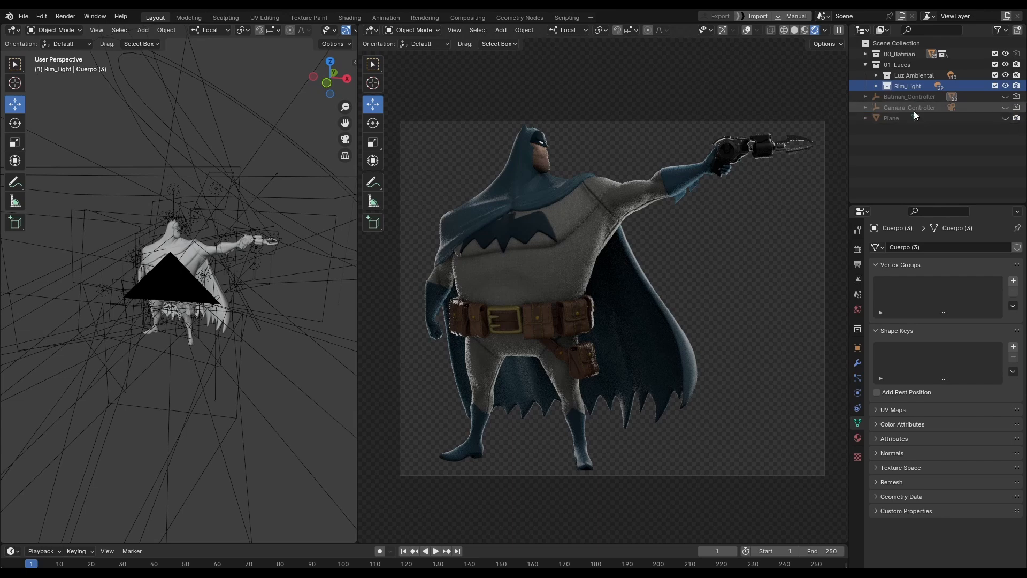
{"action": "left_click", "coordinate": [867, 98]}
{"action": "left_click", "coordinate": [866, 97]}
{"action": "left_click", "coordinate": [865, 107]}
{"action": "left_click", "coordinate": [1005, 118]}
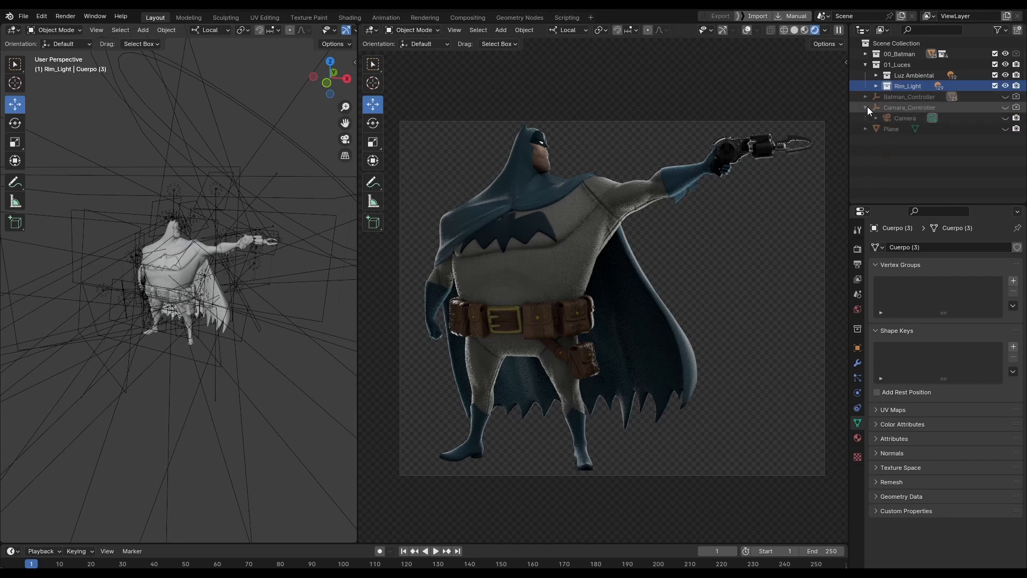
{"action": "left_click", "coordinate": [867, 107]}
Examine how the ambient and rim lights are arranged around the character
{"action": "scroll", "coordinate": [219, 264], "scroll_direction": "down", "scroll_amount": 1}
{"action": "scroll", "coordinate": [219, 264], "scroll_direction": "up", "scroll_amount": 6}
{"action": "middle_click_drag", "start_coordinate": [218, 265], "coordinate": [251, 321]}
{"action": "scroll", "coordinate": [248, 279], "scroll_direction": "down", "scroll_amount": 4}
{"action": "scroll", "coordinate": [216, 268], "scroll_direction": "down", "scroll_amount": 4}
{"action": "scroll", "coordinate": [197, 287], "scroll_direction": "up", "scroll_amount": 3}
{"action": "scroll", "coordinate": [660, 346], "scroll_direction": "down", "scroll_amount": 1}
{"action": "scroll", "coordinate": [660, 346], "scroll_direction": "up", "scroll_amount": 1}
Examine the rendered lighting on the character from the front and from behind, and return to the camera view
{"action": "middle_click_drag", "start_coordinate": [660, 345], "coordinate": [715, 292]}
{"action": "scroll", "coordinate": [618, 290], "scroll_direction": "up", "scroll_amount": 6}
{"action": "scroll", "coordinate": [669, 296], "scroll_direction": "down", "scroll_amount": 2}
{"action": "scroll", "coordinate": [660, 318], "scroll_direction": "up", "scroll_amount": 2}
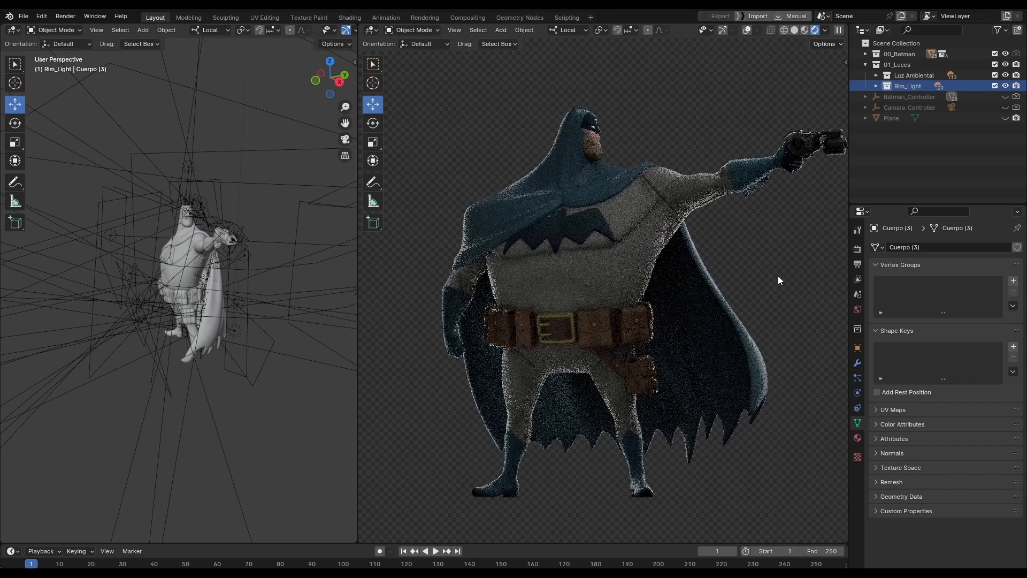
{"action": "middle_click_drag", "start_coordinate": [777, 275], "coordinate": [745, 290]}
{"action": "scroll", "coordinate": [710, 274], "scroll_direction": "down", "scroll_amount": 4}
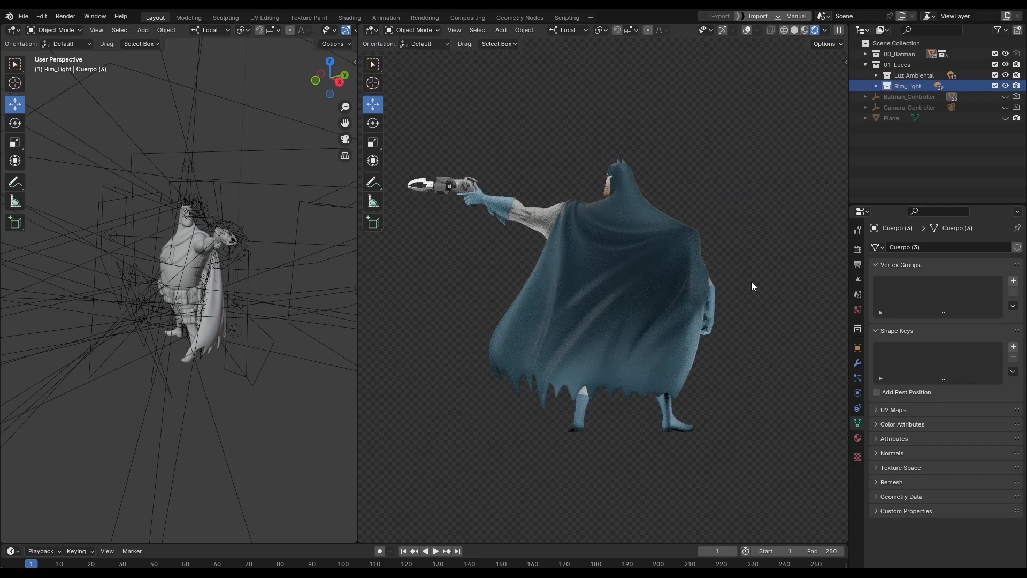
{"action": "key", "text": "KP_9"}
{"action": "scroll", "coordinate": [751, 280], "scroll_direction": "up", "scroll_amount": 1}
{"action": "middle_click_drag", "start_coordinate": [751, 280], "coordinate": [727, 287]}
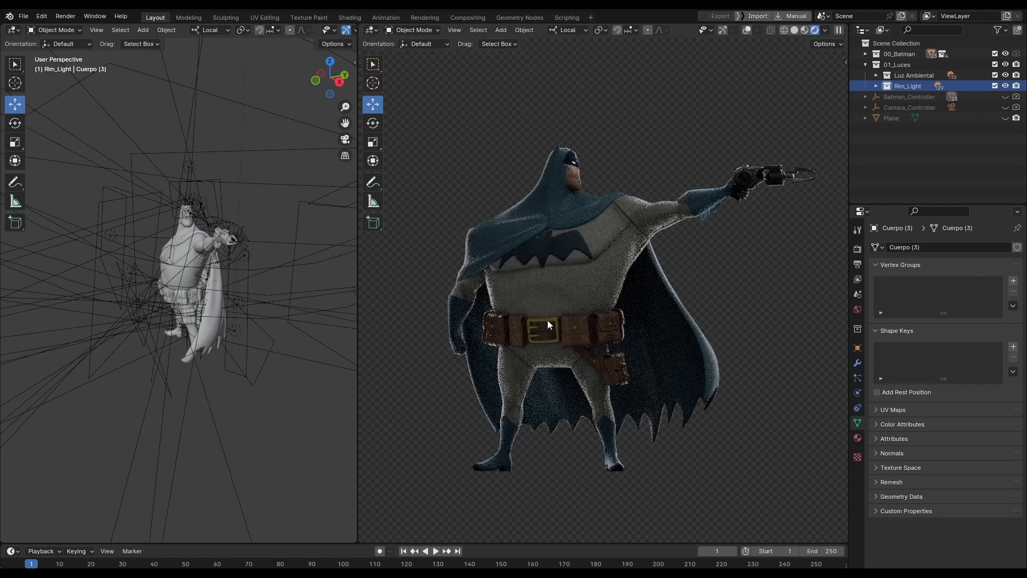
{"action": "key", "text": "KP_0"}
Show the Plane backdrop behind the character
{"action": "middle_click_drag", "start_coordinate": [257, 414], "coordinate": [321, 396]}
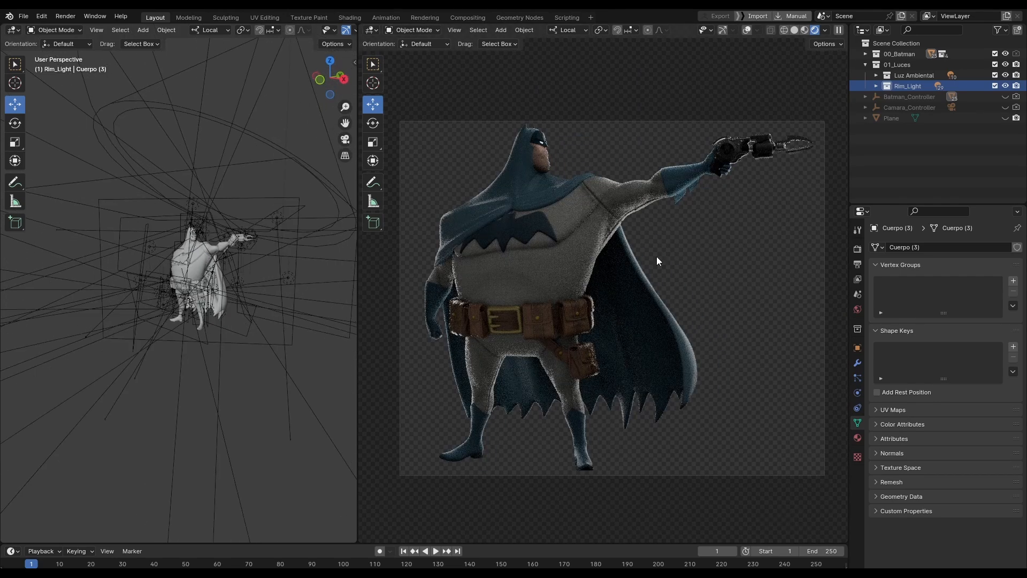
{"action": "left_click", "coordinate": [1005, 118]}
{"action": "middle_click_drag", "start_coordinate": [134, 369], "coordinate": [174, 334]}
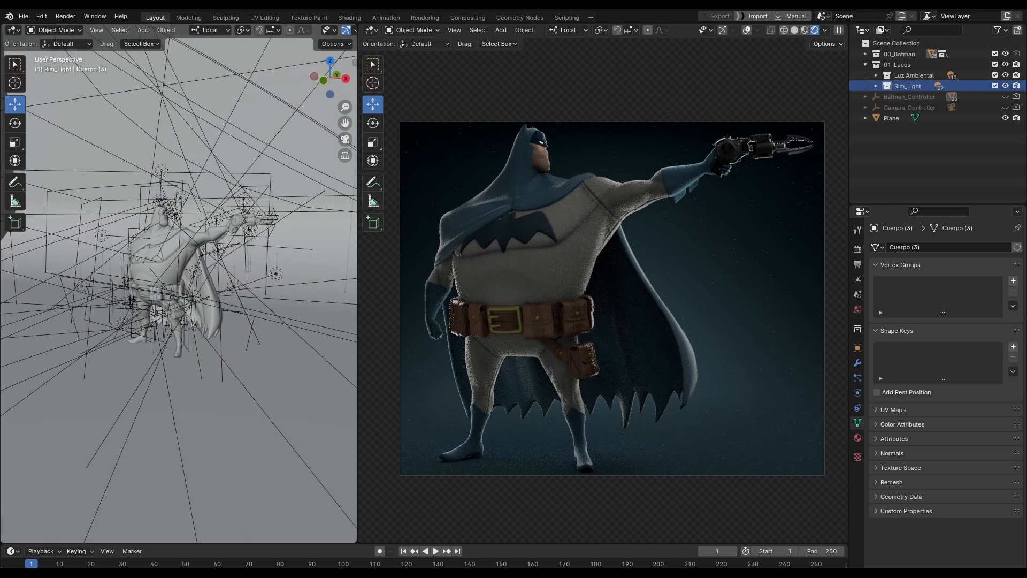